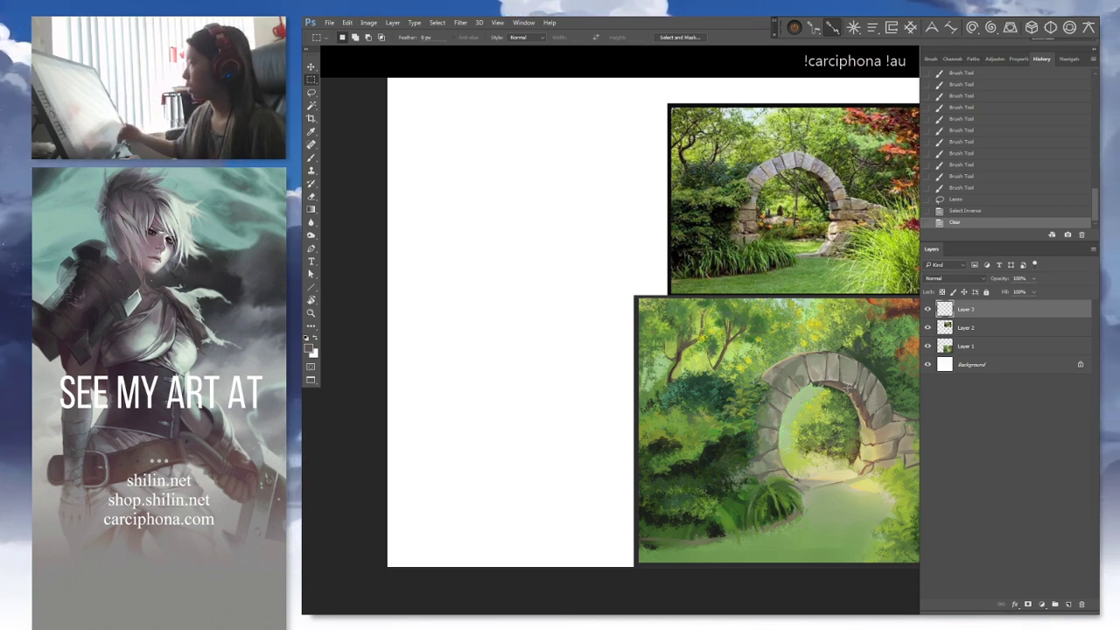
Clear the selection on Layer 3 and switch to the Brush tool
key(ctrl+d)
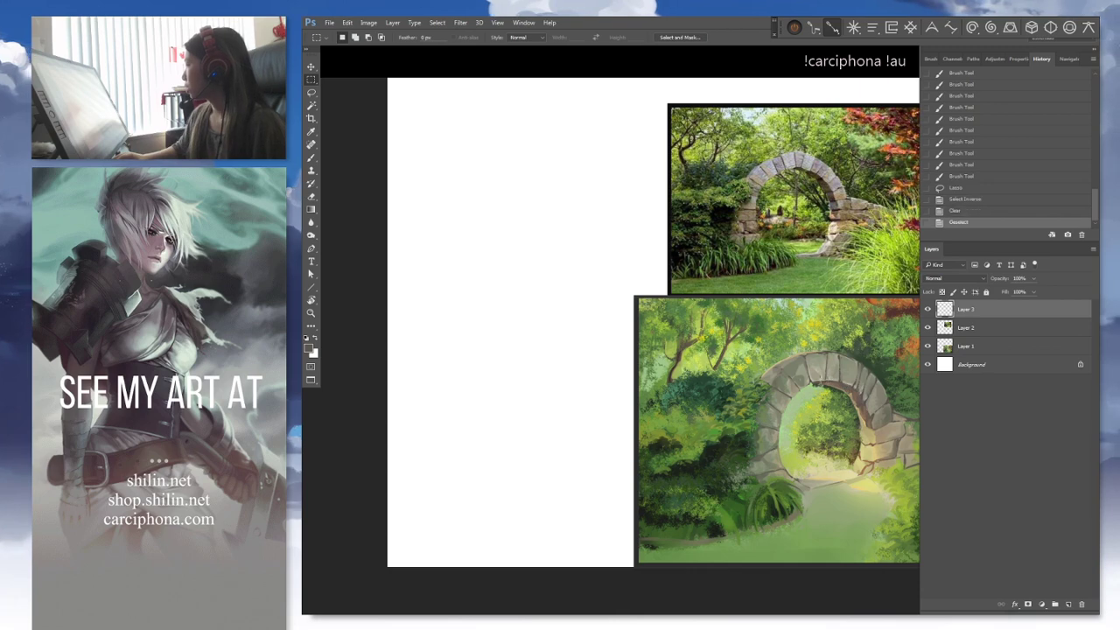
drag(743, 388, 583, 373)
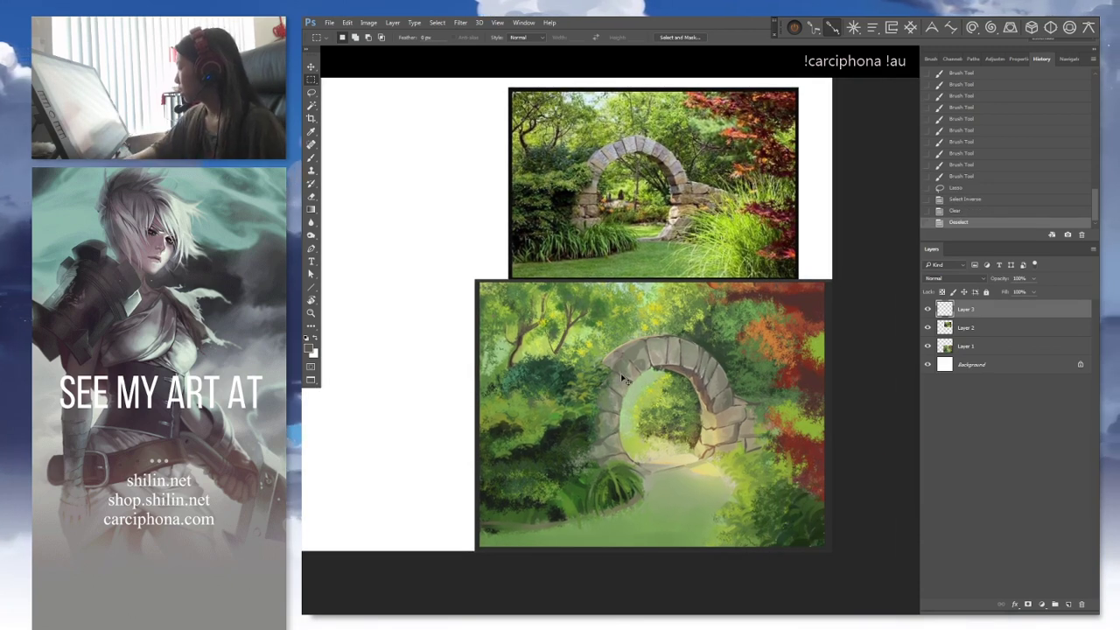
key(ctrl+plus)
key(b)
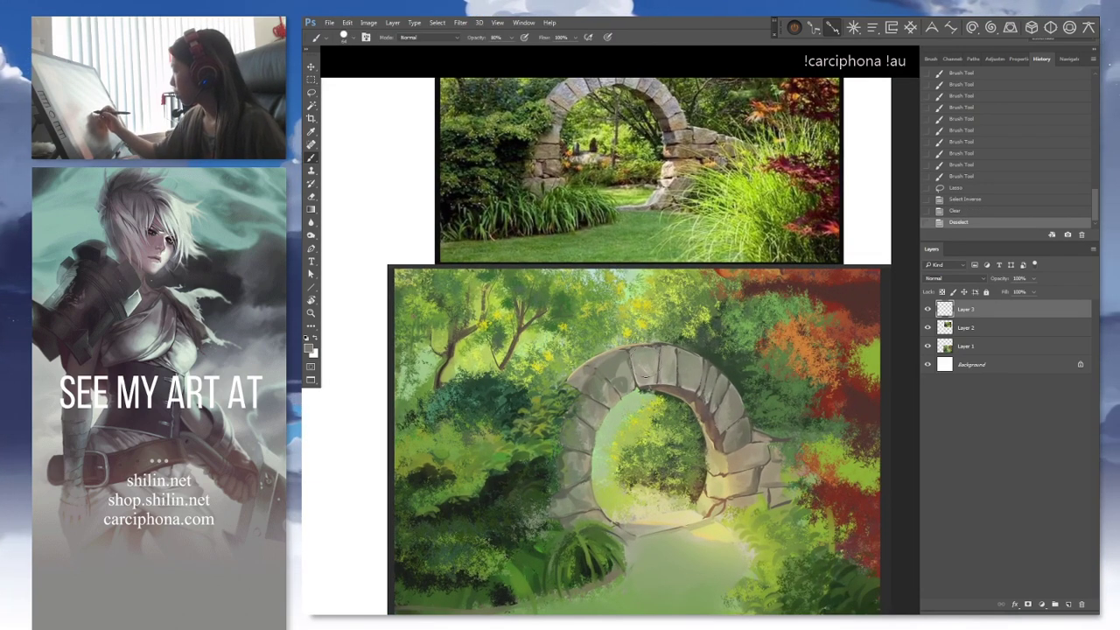
Choose a brush preset and paint soft grey strokes at 20% opacity over the painted arch's upper stones, undoing unwanted strokes
right_click(617, 301)
double_click(680, 401)
drag(627, 286, 616, 318)
drag(613, 342, 639, 307)
key(ctrl+z)
mouse_move(630, 372)
mouse_down()
mouse_move(649, 349)
mouse_move(641, 362)
mouse_move(672, 350)
mouse_move(667, 385)
mouse_move(605, 402)
mouse_up()
key(ctrl+z)
key(ctrl+z)
alt+click(655, 372)
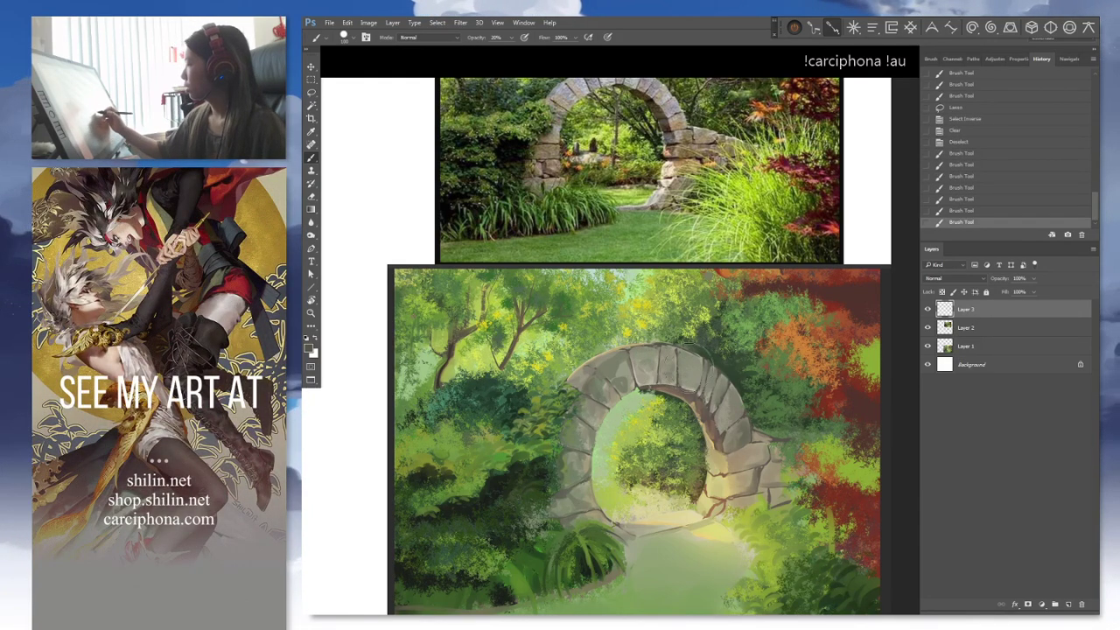
mouse_move(690, 368)
mouse_down()
mouse_move(687, 379)
mouse_move(683, 368)
mouse_move(723, 371)
mouse_up()
key(ctrl+z)
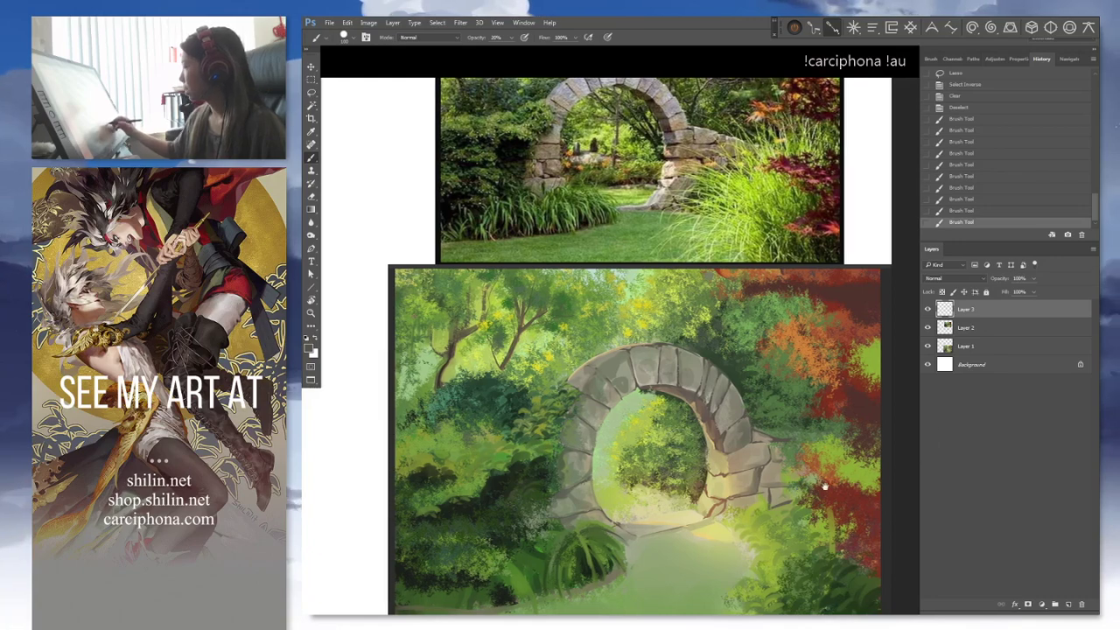
Switch to a smaller brush at 100% opacity and dab the stone at the crown of the reference photo's arch
mouse_move(826, 484)
mouse_down()
mouse_move(915, 463)
mouse_move(854, 463)
mouse_up()
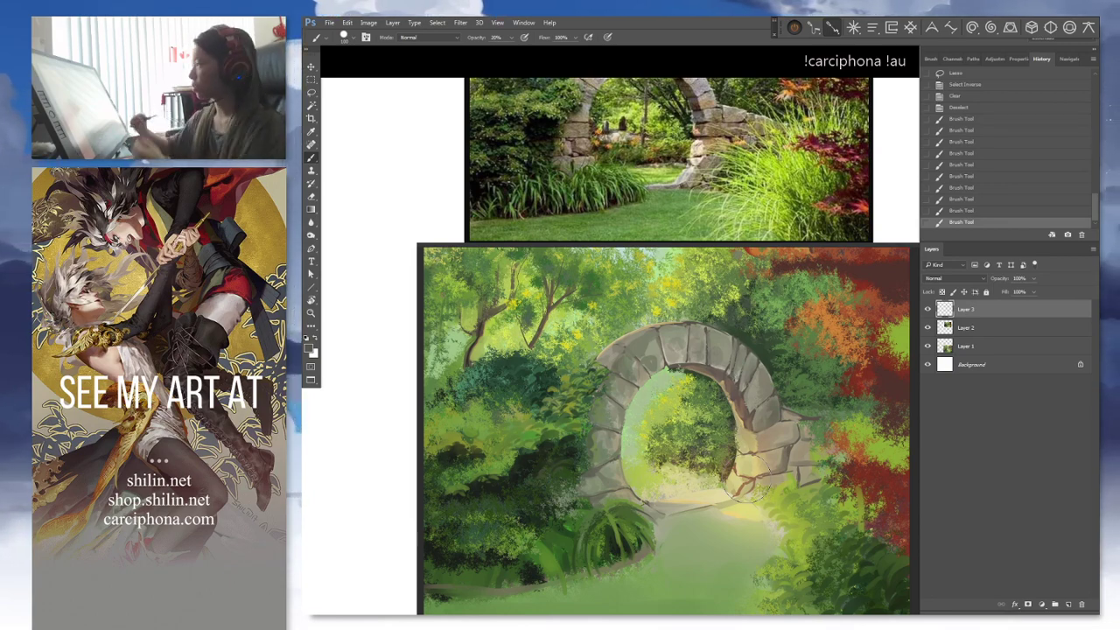
drag(717, 232, 700, 532)
key(ctrl+plus)
key(ctrl+plus)
key(ctrl+plus)
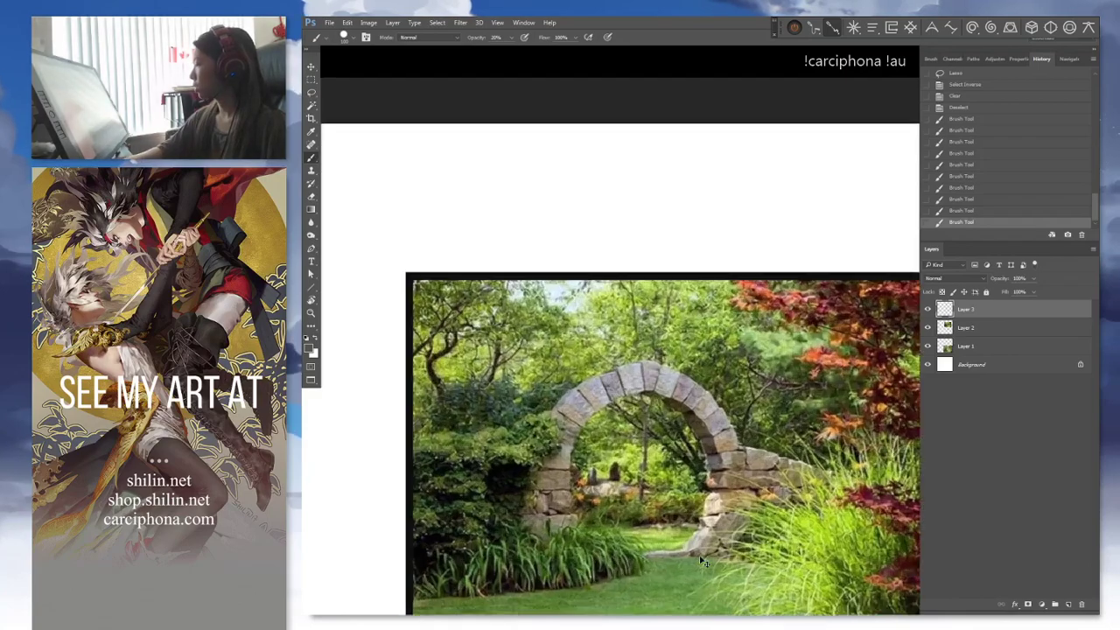
key(ctrl+plus)
key(ctrl+plus)
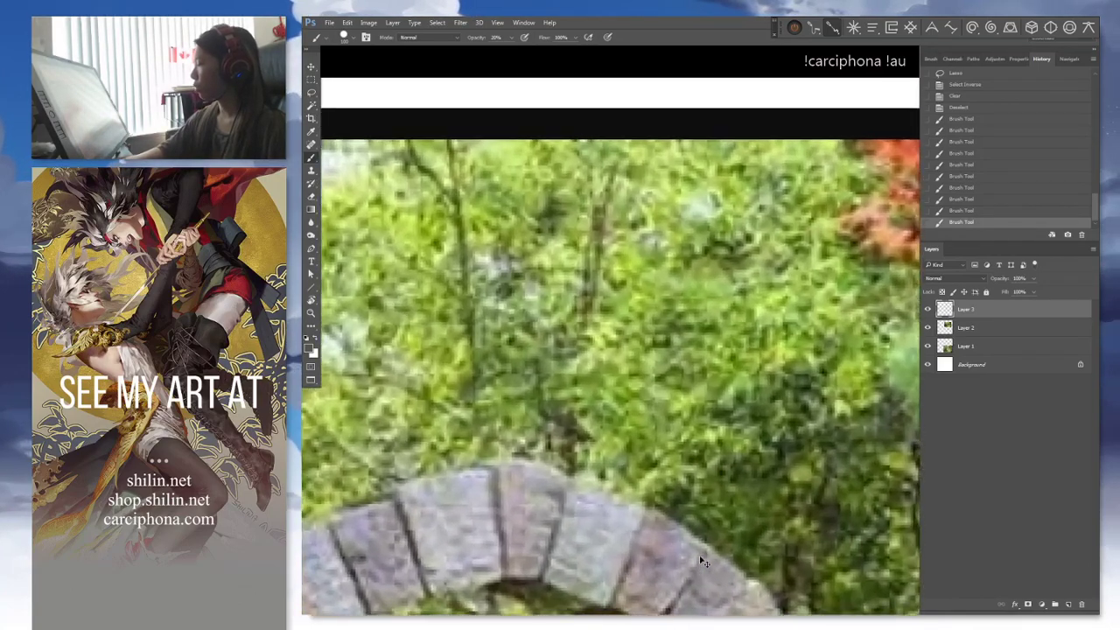
mouse_move(551, 490)
mouse_down()
mouse_move(782, 317)
mouse_move(768, 342)
mouse_up()
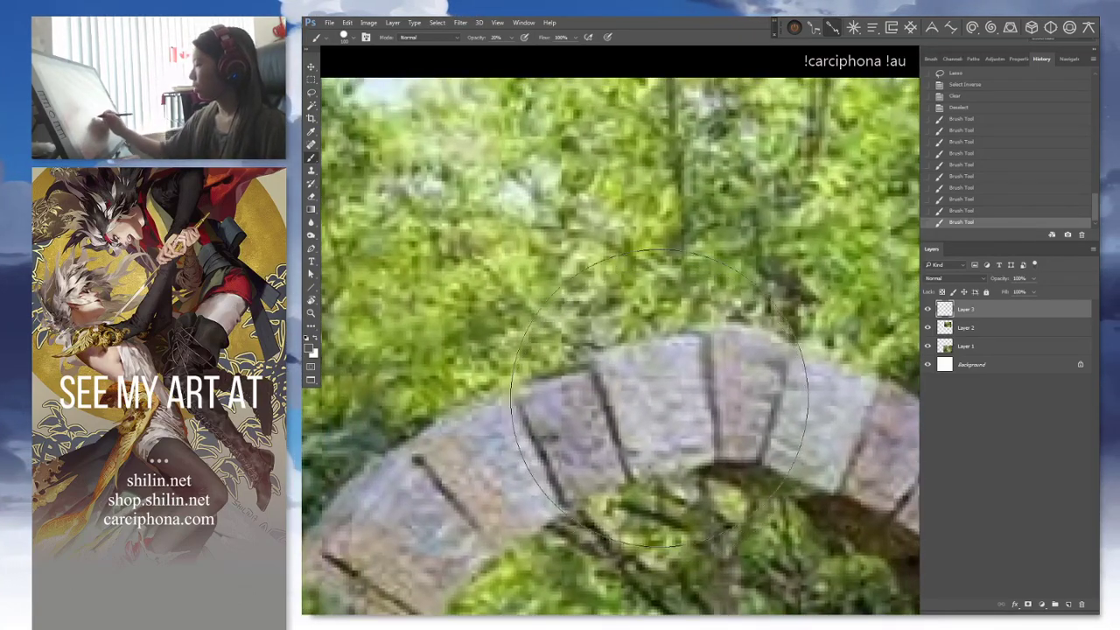
right_click(688, 417)
click(689, 404)
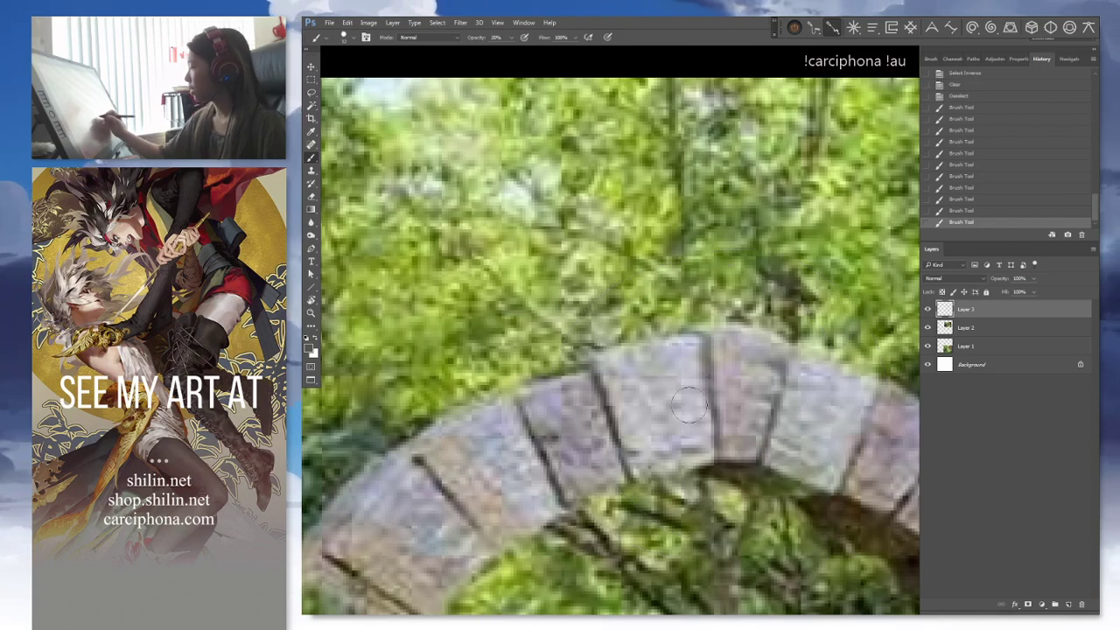
key(0)
click(674, 398)
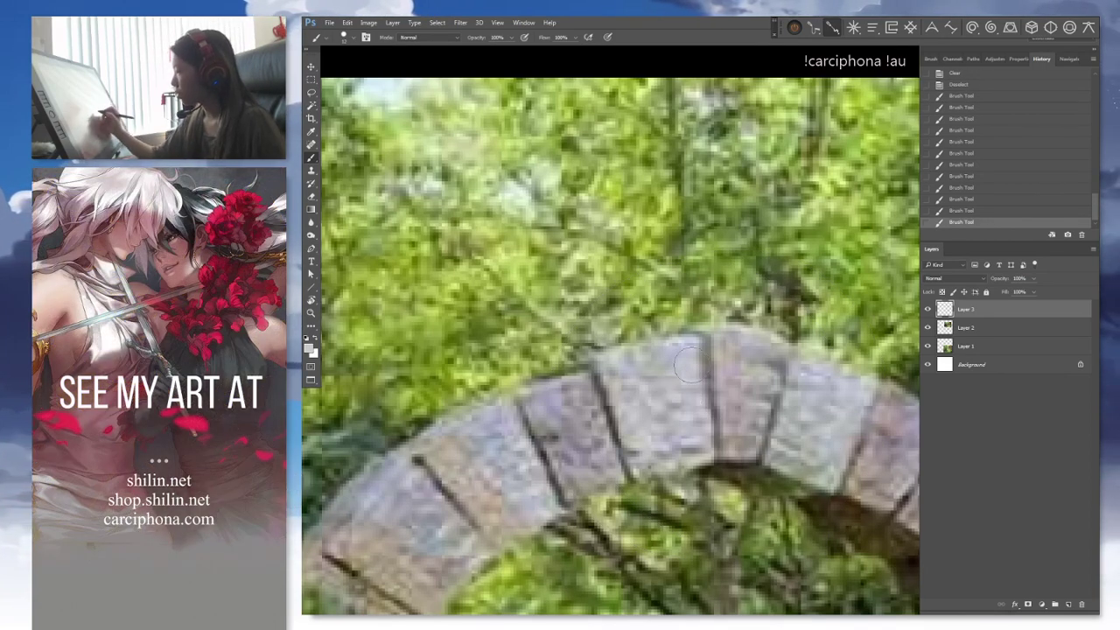
Dab a cluster of alternating black and white spots on the crown stone of the reference photo's arch
key(d)
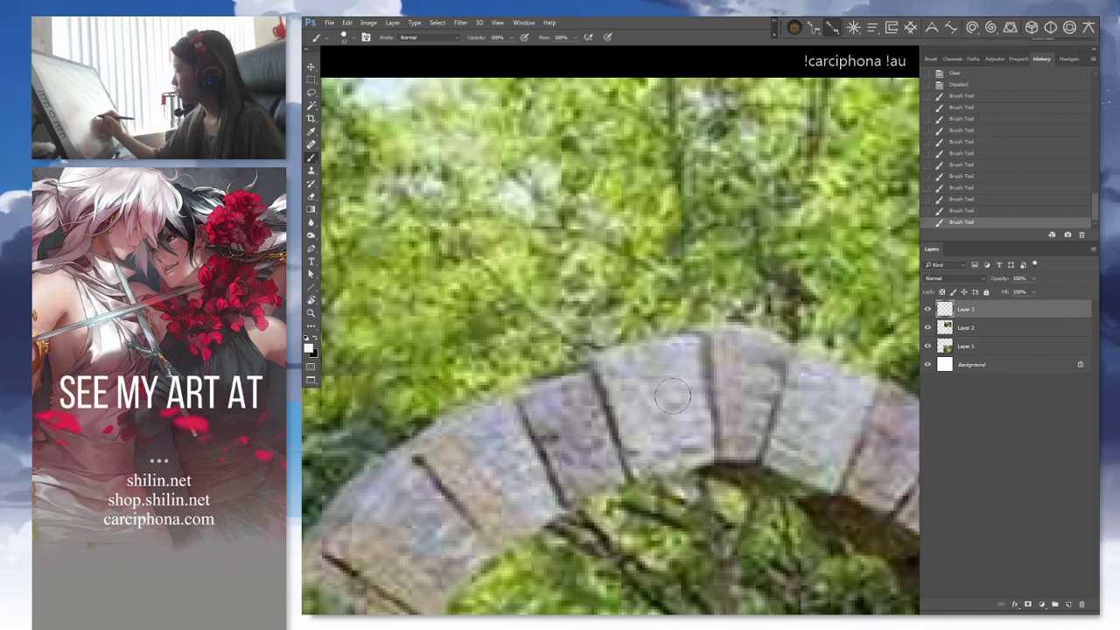
key(x)
click(674, 395)
click(660, 405)
key(x)
click(674, 404)
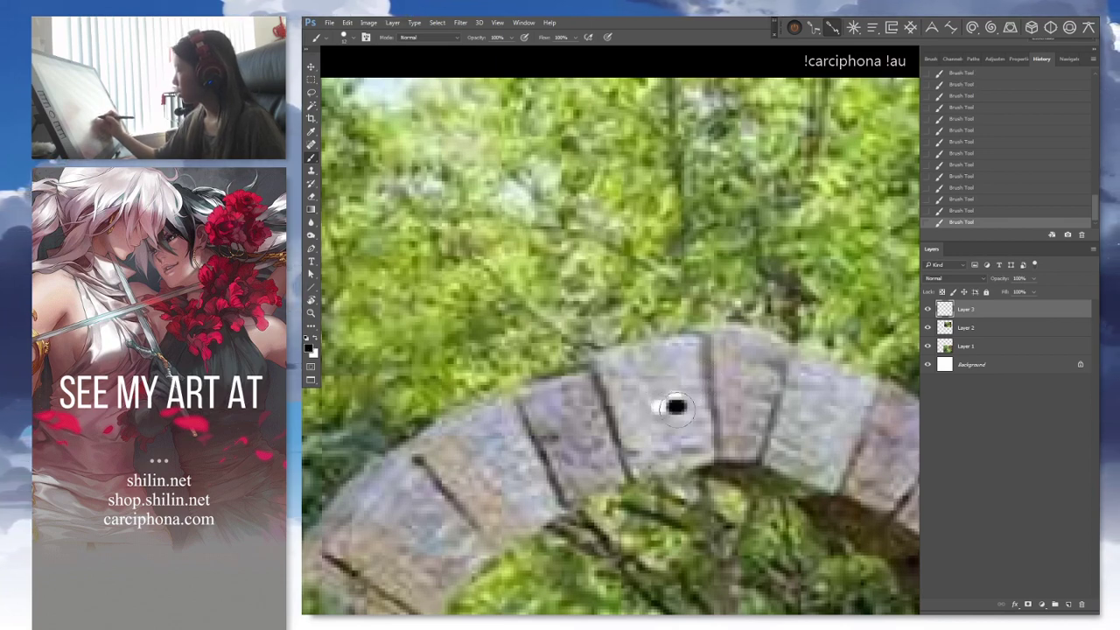
click(662, 414)
click(691, 391)
click(692, 382)
key(x)
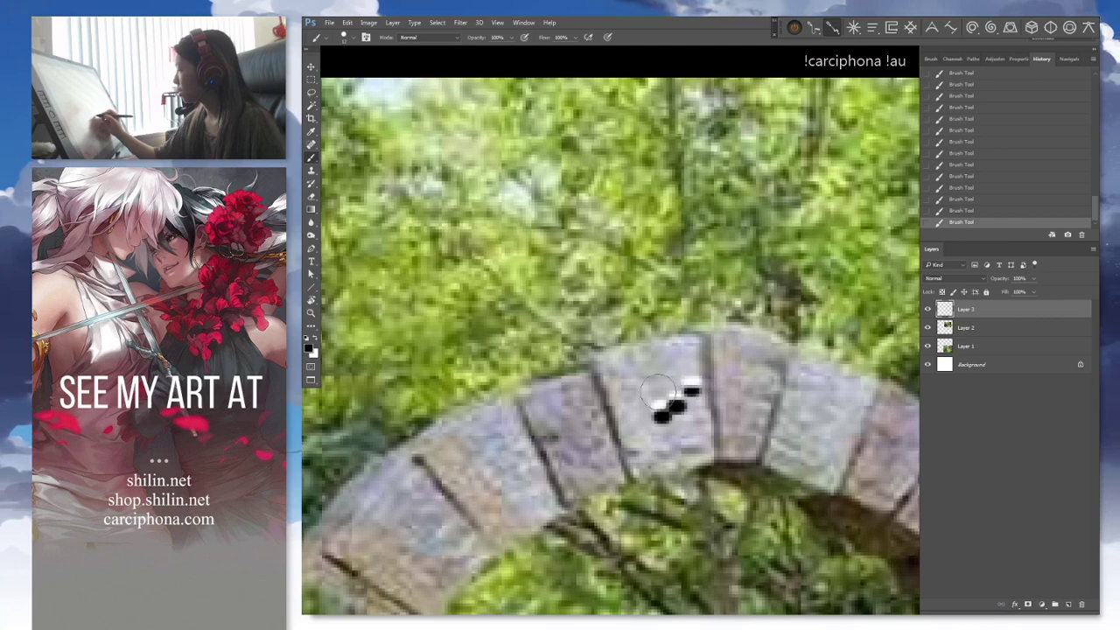
click(663, 391)
key(x)
click(677, 384)
key(x)
click(664, 380)
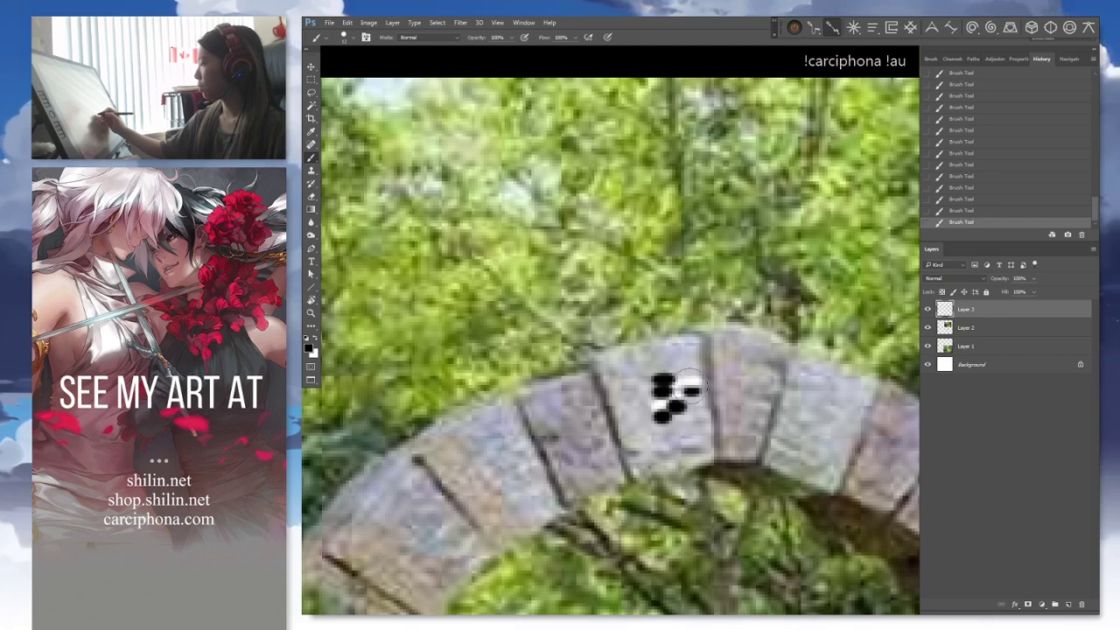
click(679, 381)
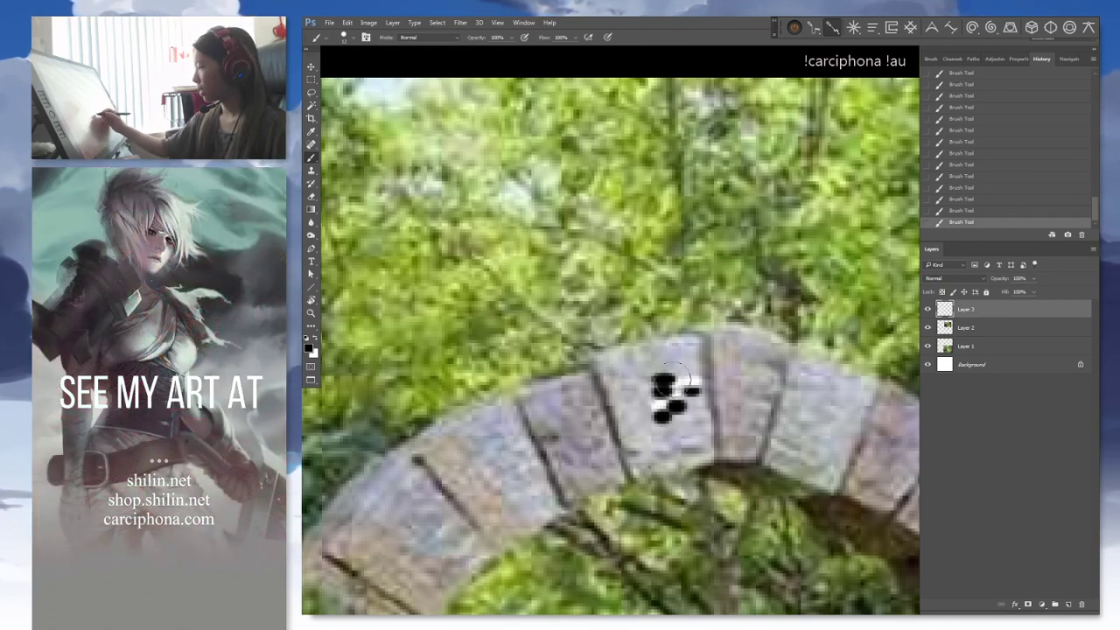
Undo a black test dab beside the spots, and dab over that part of the stone with sampled light stone grey
alt+click(636, 448)
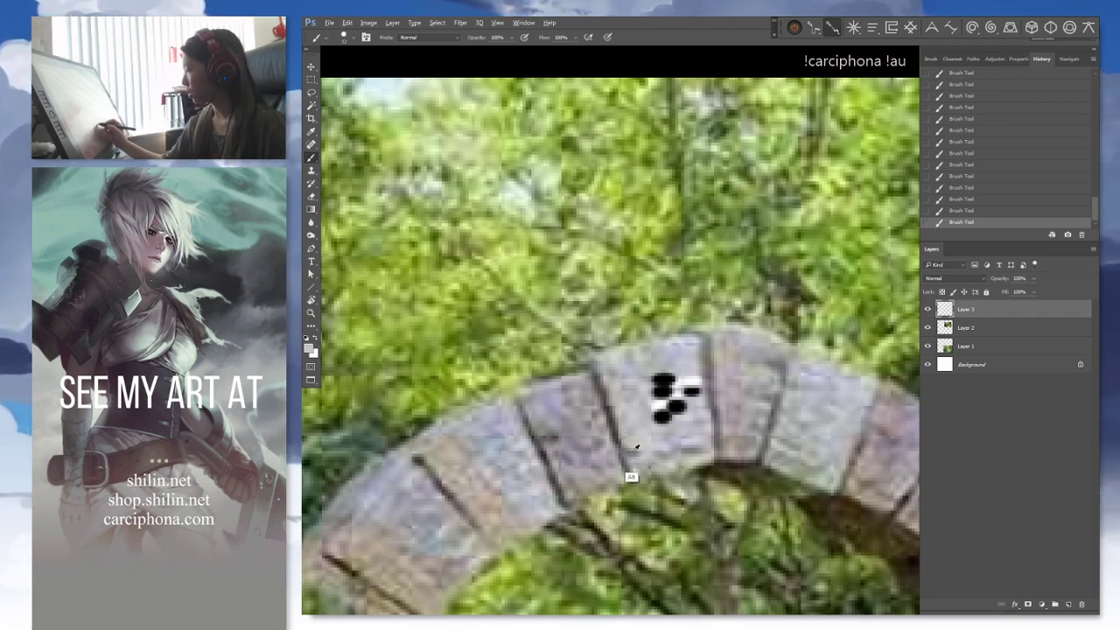
key(d)
click(626, 387)
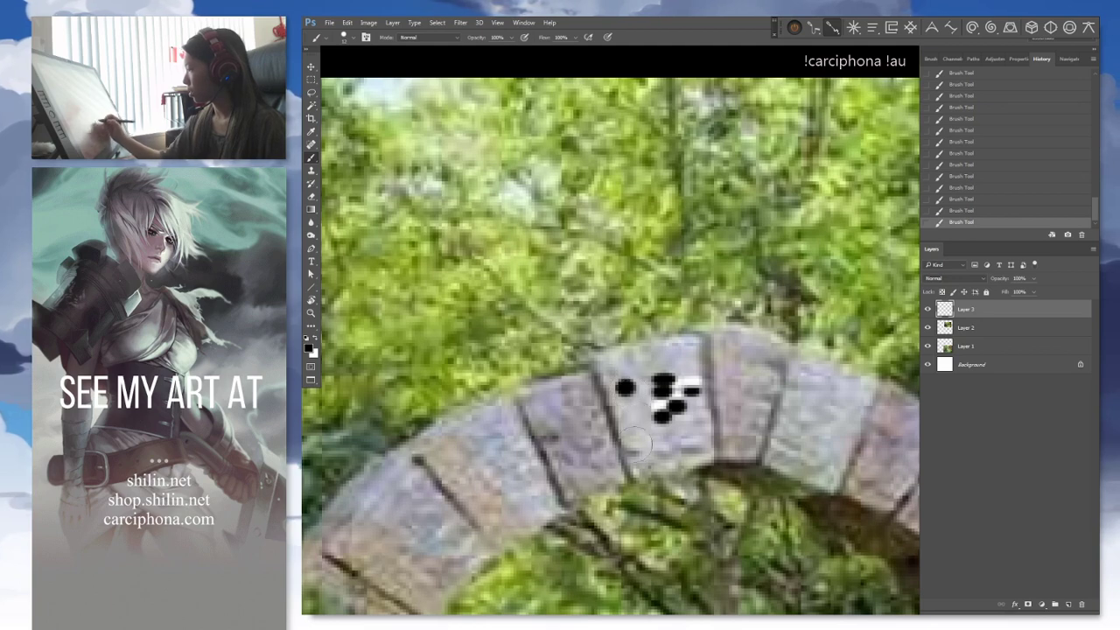
key(ctrl+z)
click(626, 407)
alt+click(660, 407)
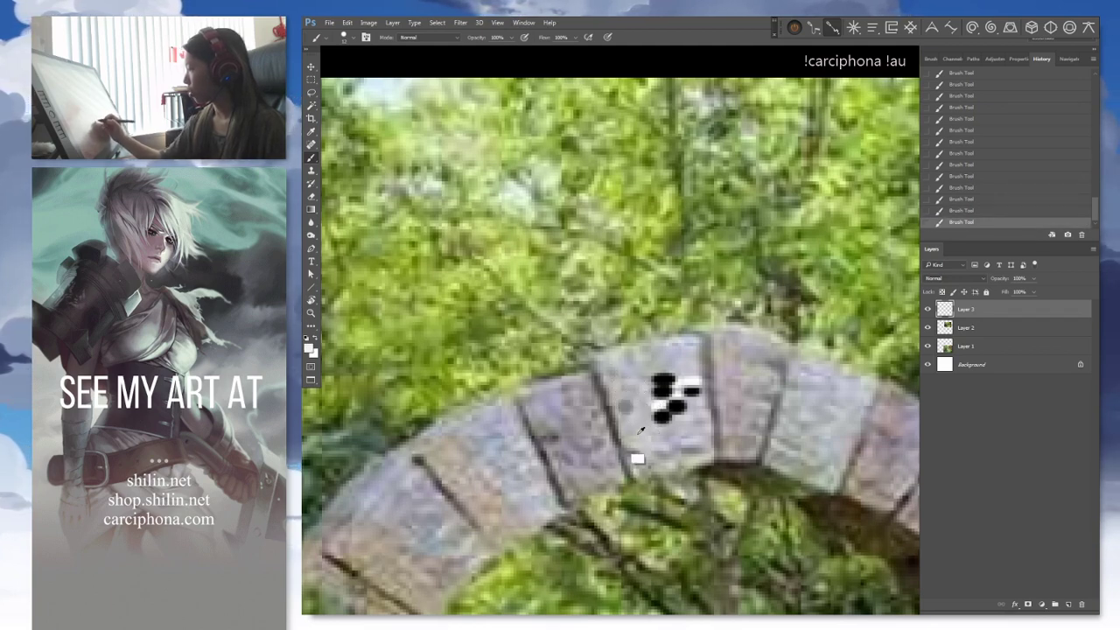
alt+click(638, 434)
click(625, 399)
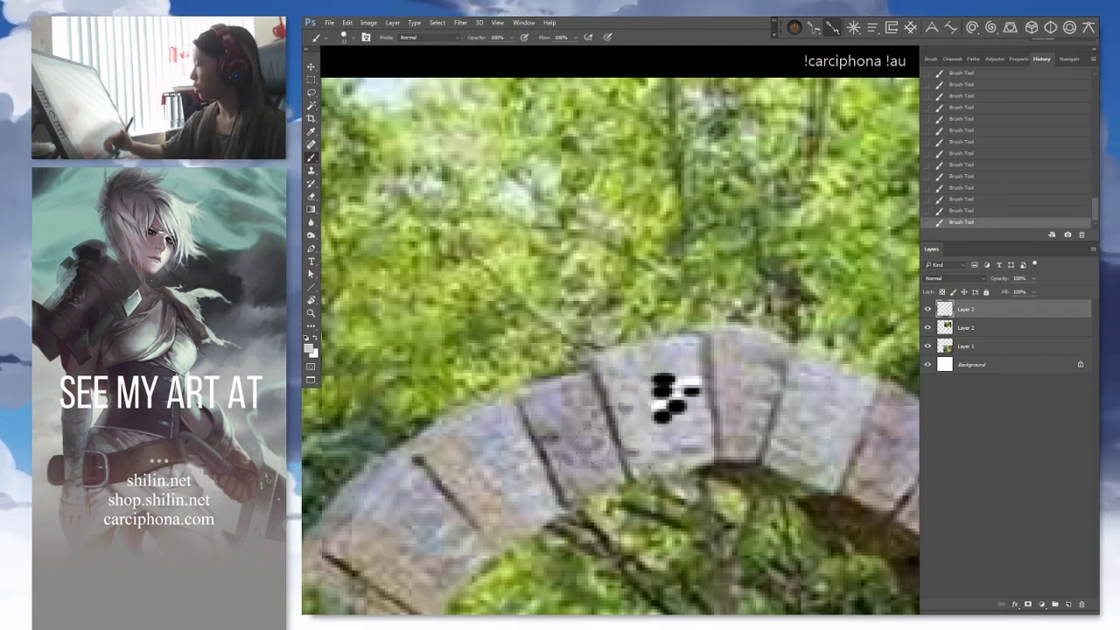
Undo the last brush dab on the reference photo's arch
key(ctrl+minus)
key(ctrl+minus)
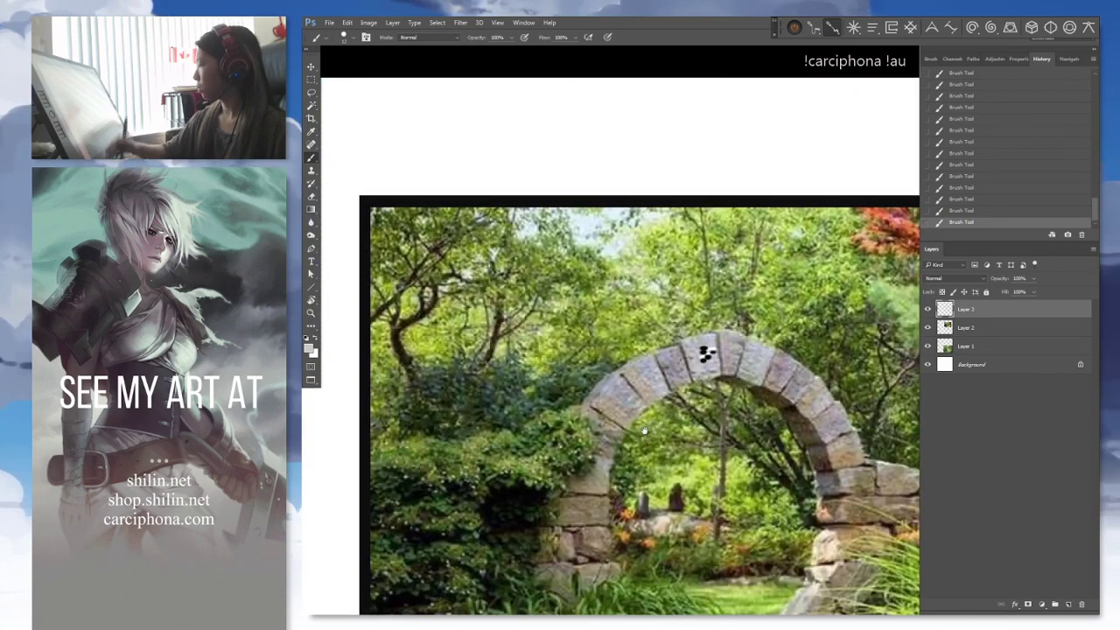
drag(645, 431, 525, 447)
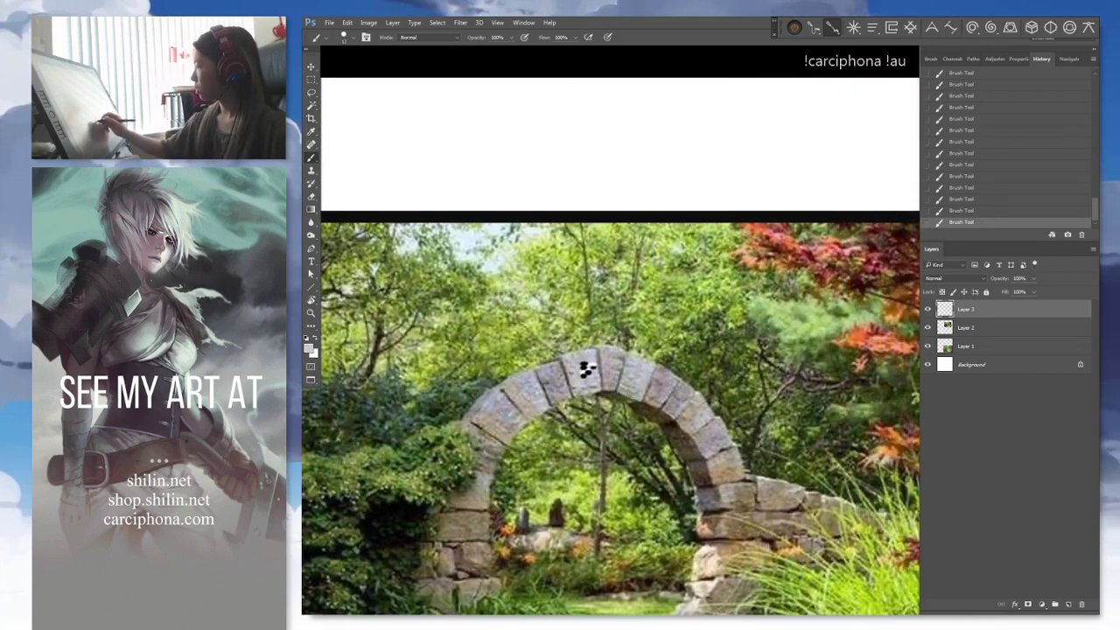
alt+click(587, 370)
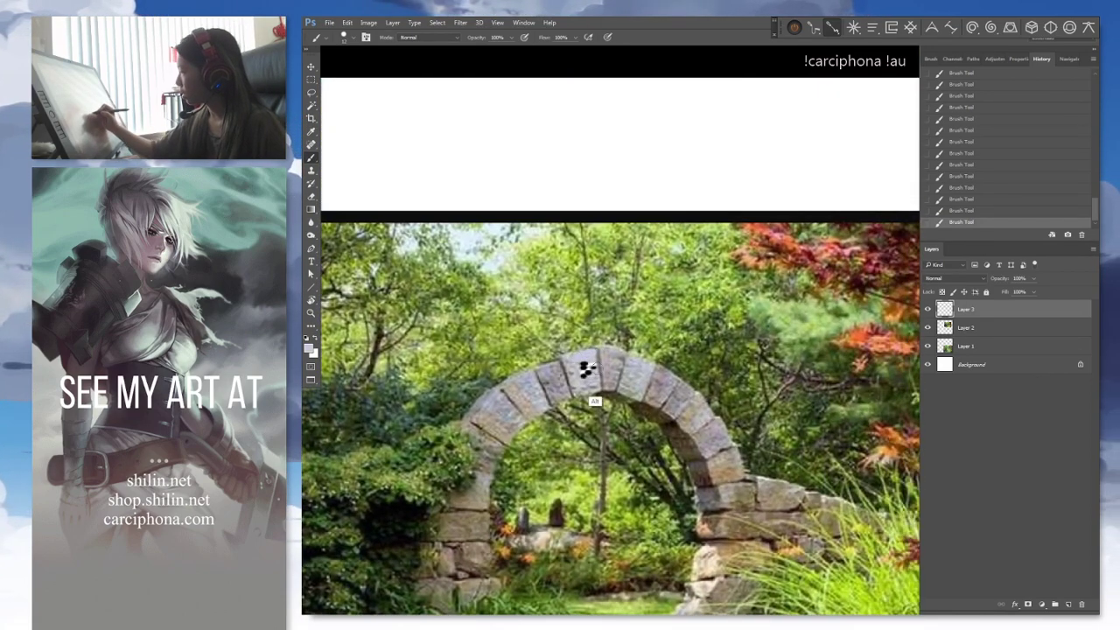
key(ctrl+alt+z)
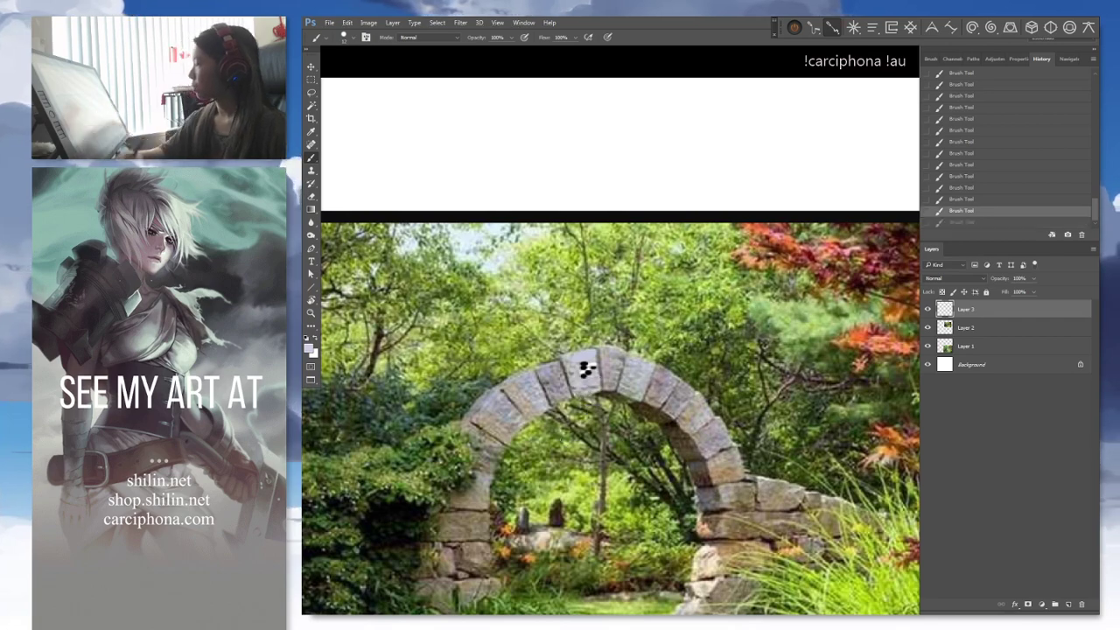
key(ctrl+minus)
key(ctrl+minus)
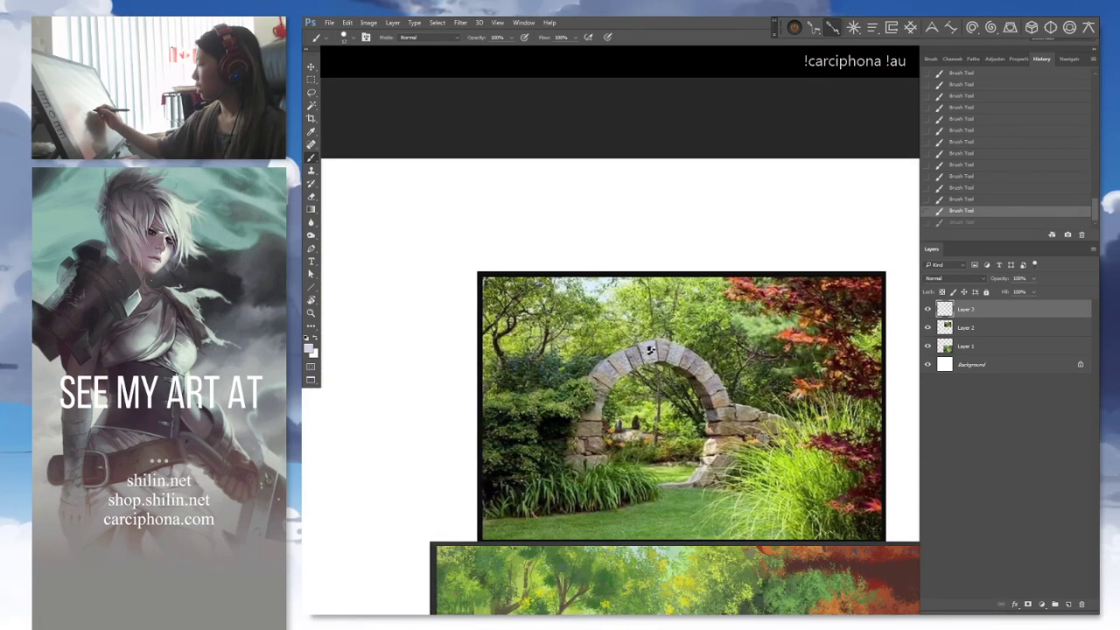
mouse_move(651, 349)
mouse_down()
mouse_move(573, 215)
mouse_move(562, 137)
mouse_up()
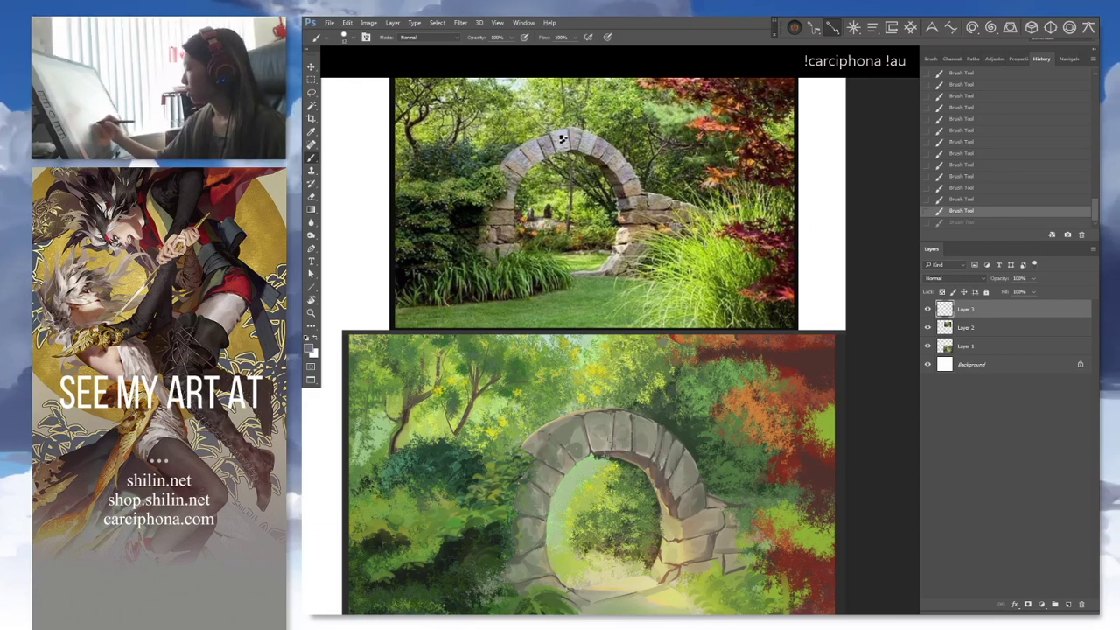
Paint small dark and light grey texture marks on the painted arch's keystone, using colours sampled from the arch
key(ctrl+z)
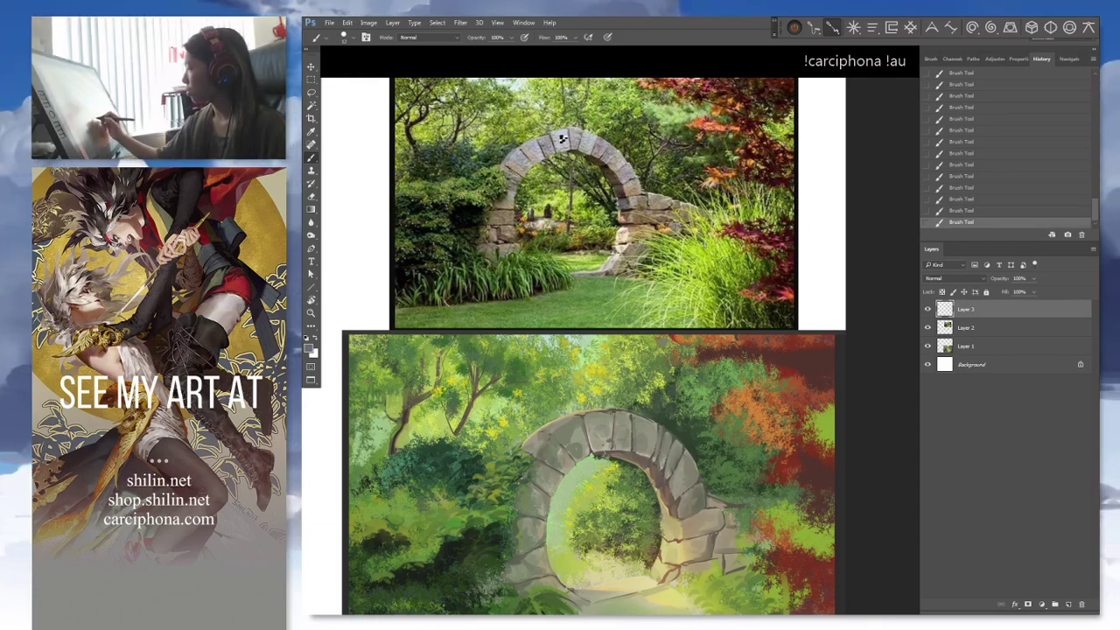
key(alt)
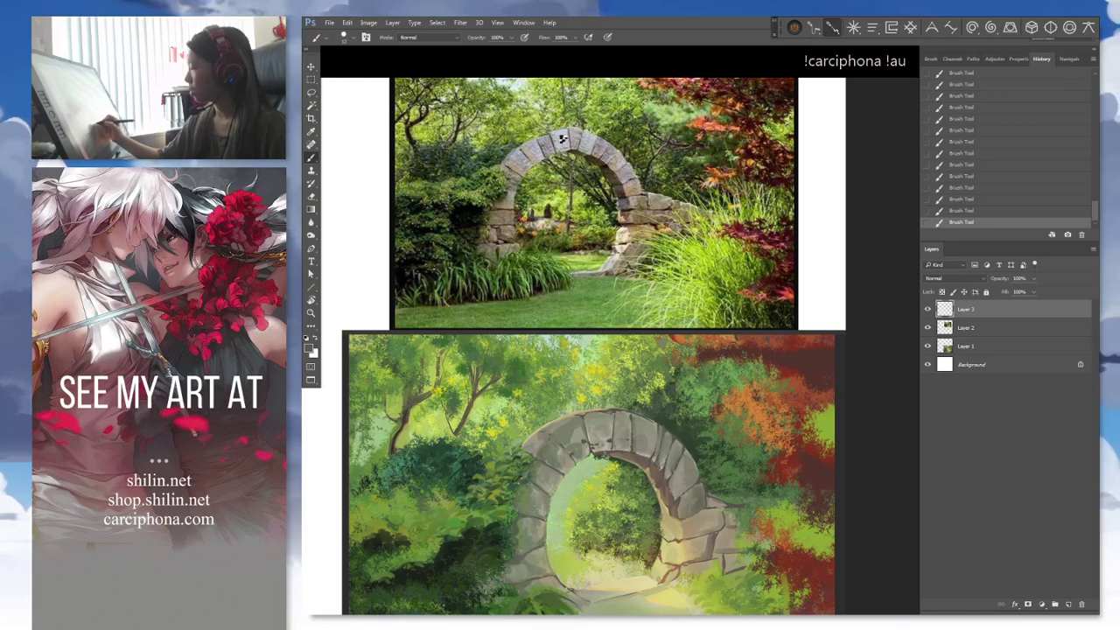
alt+click(611, 440)
click(606, 444)
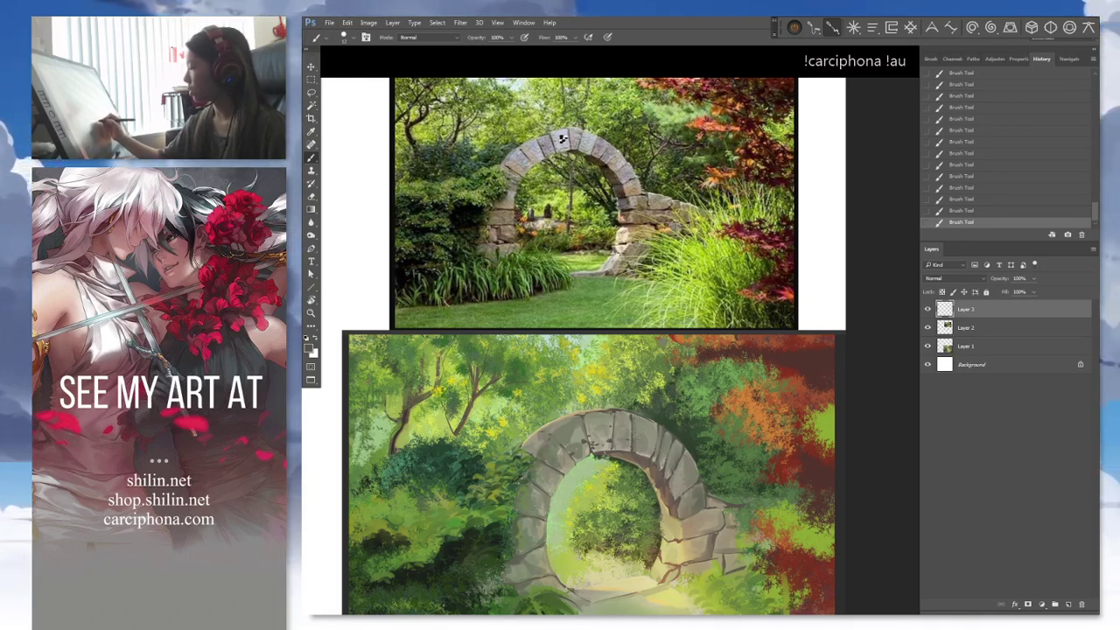
key(ctrl+z)
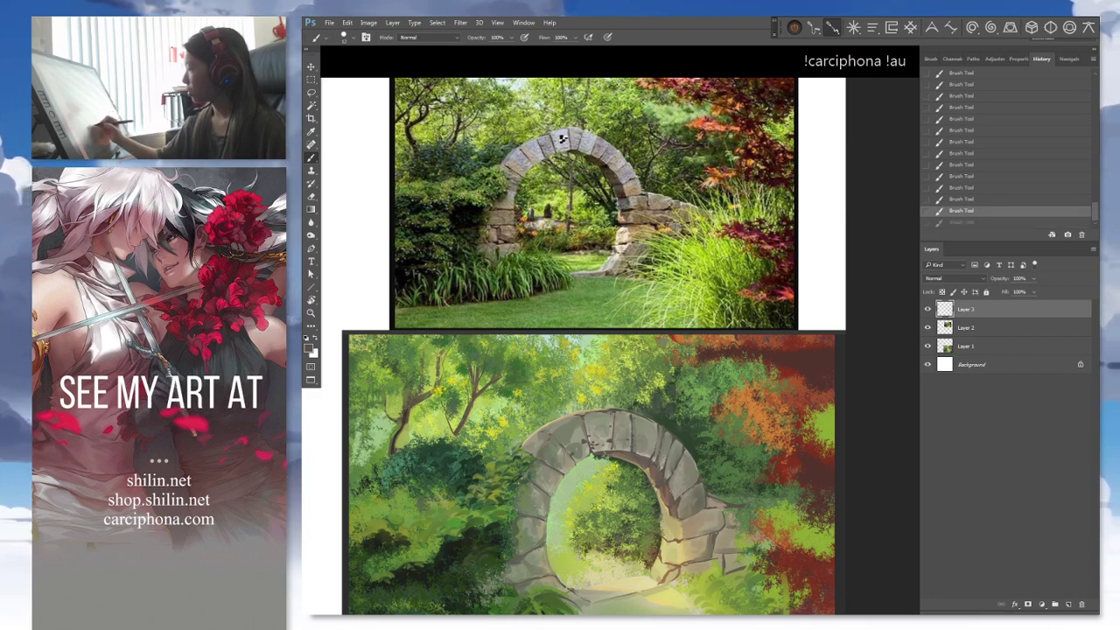
key(ctrl+z)
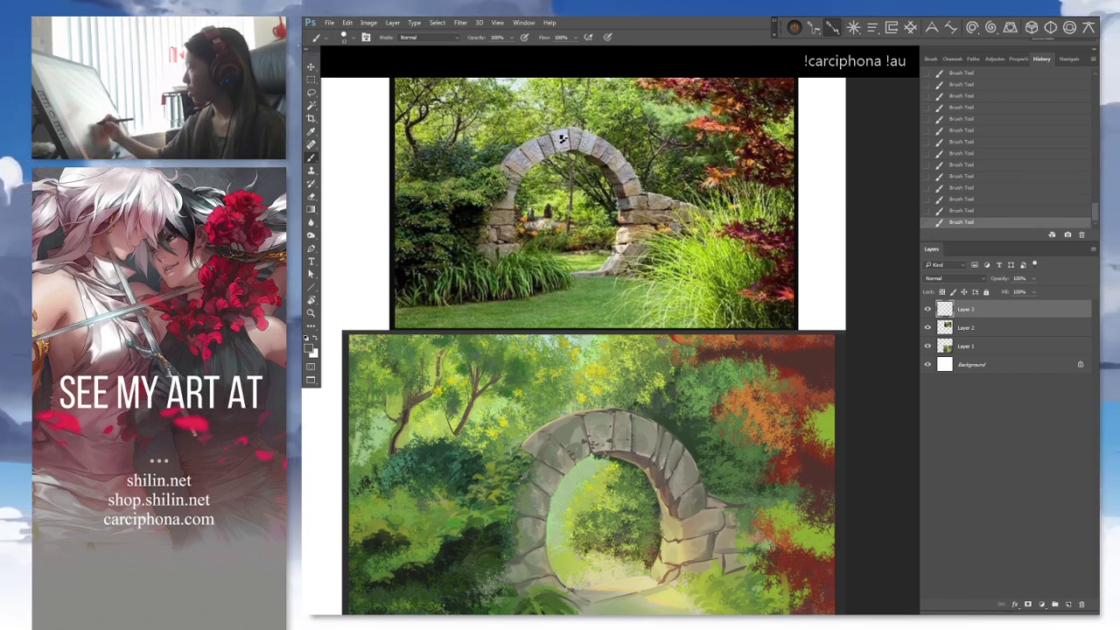
click(589, 476)
click(589, 476)
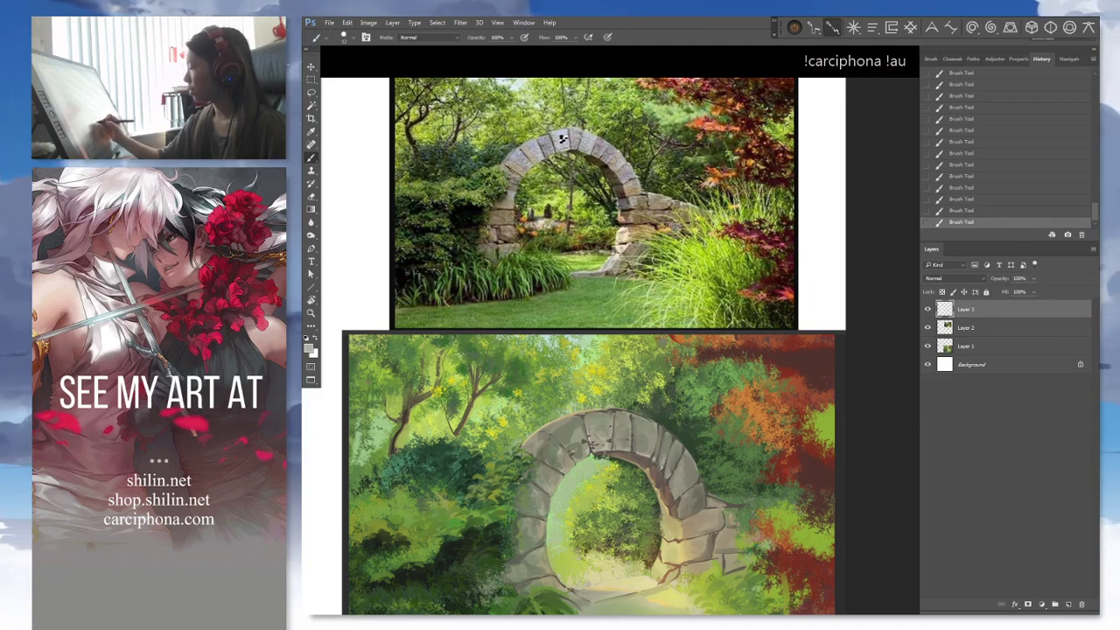
key(alt)
alt+click(609, 468)
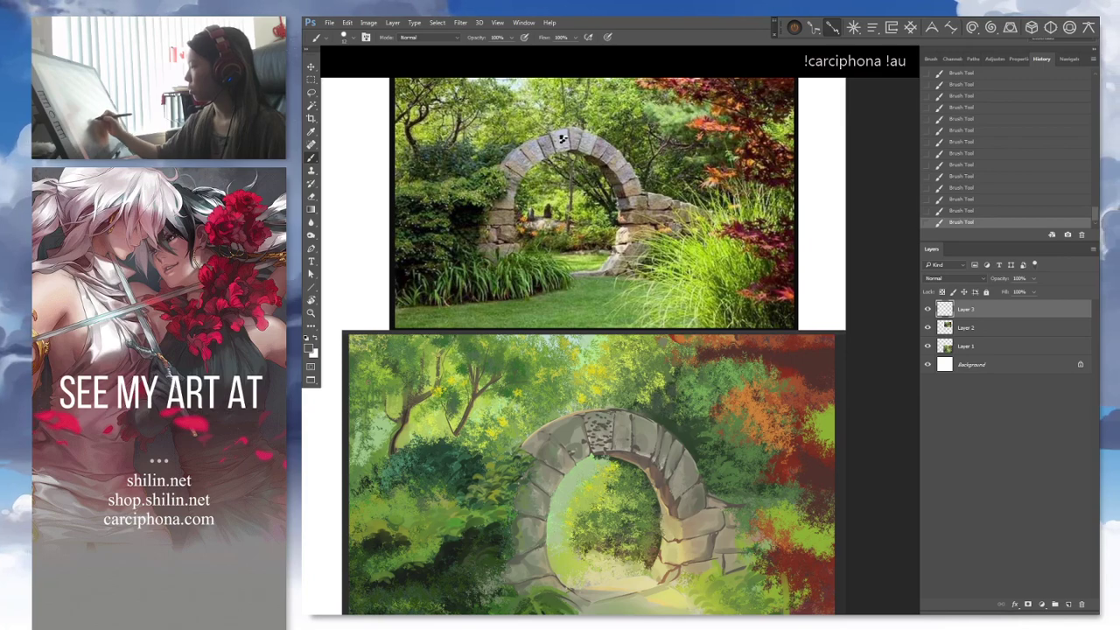
key(c)
drag(585, 412, 616, 455)
key(Escape)
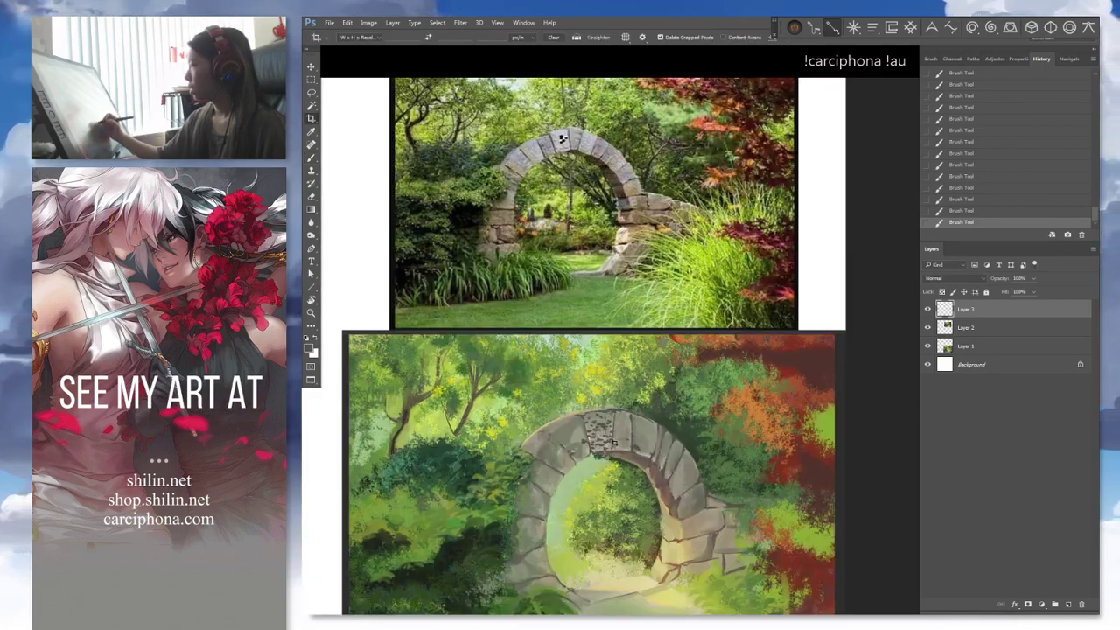
key(b)
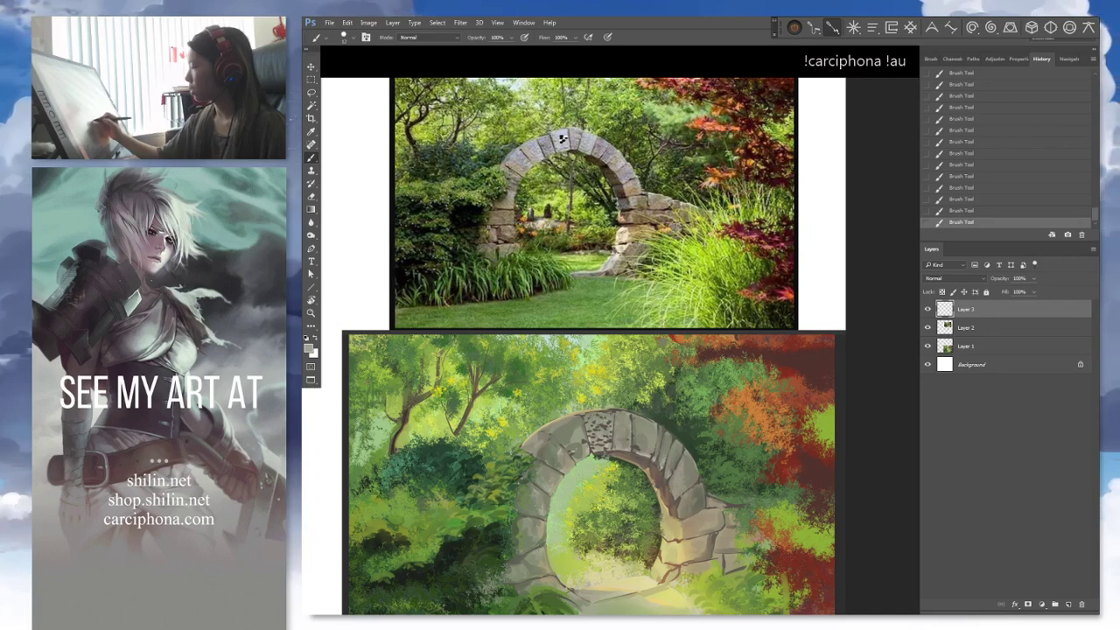
Set the brush opacity to 40% and isolate the painted arch's keystone with a temporary crop frame
key(4)
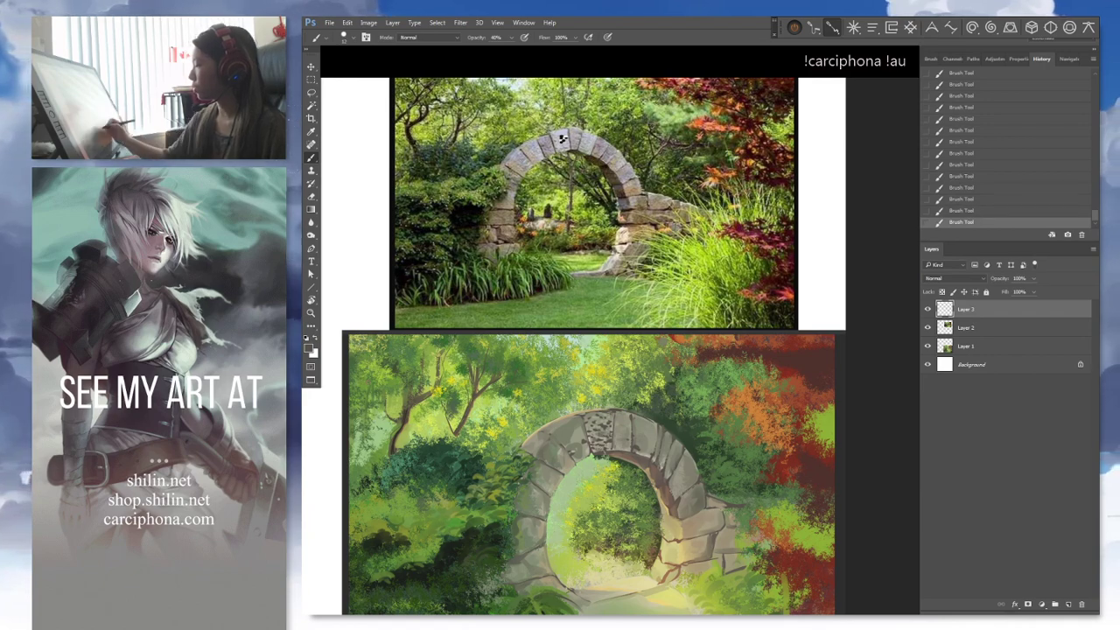
key(c)
drag(563, 383, 591, 430)
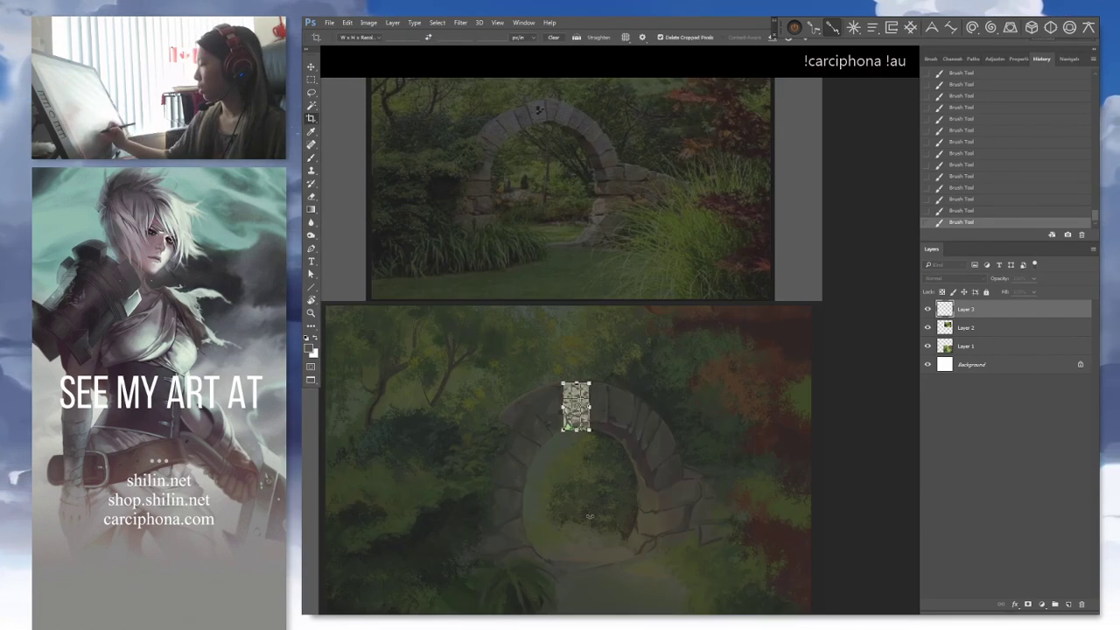
key(Escape)
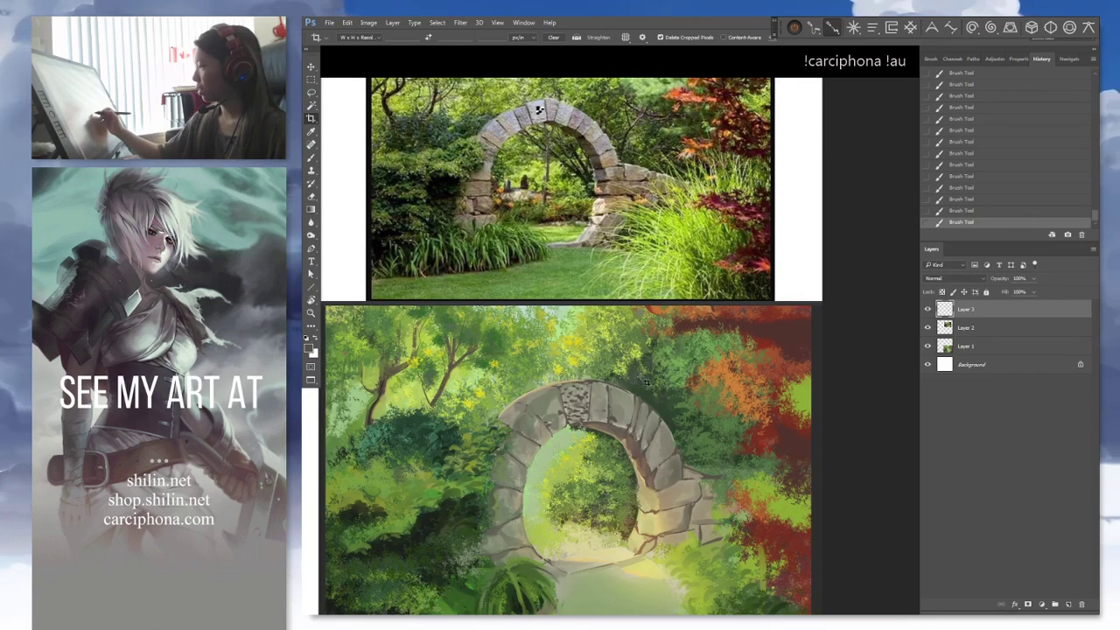
drag(630, 423, 645, 384)
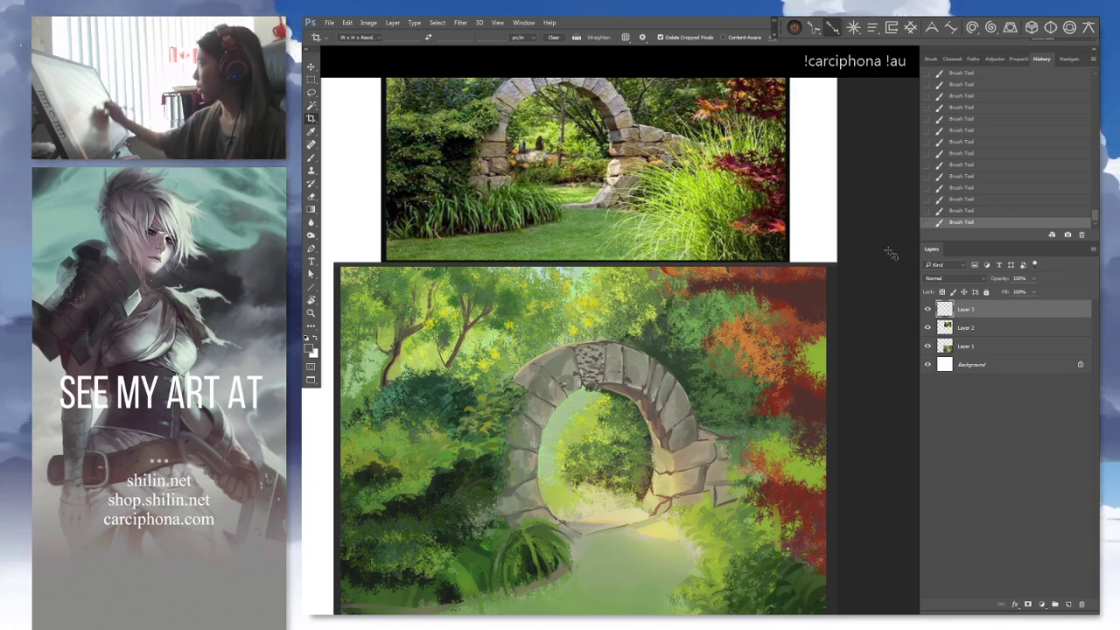
Step back through the history to remove the texture marks from the painted arch's keystone
click(1094, 120)
click(1076, 129)
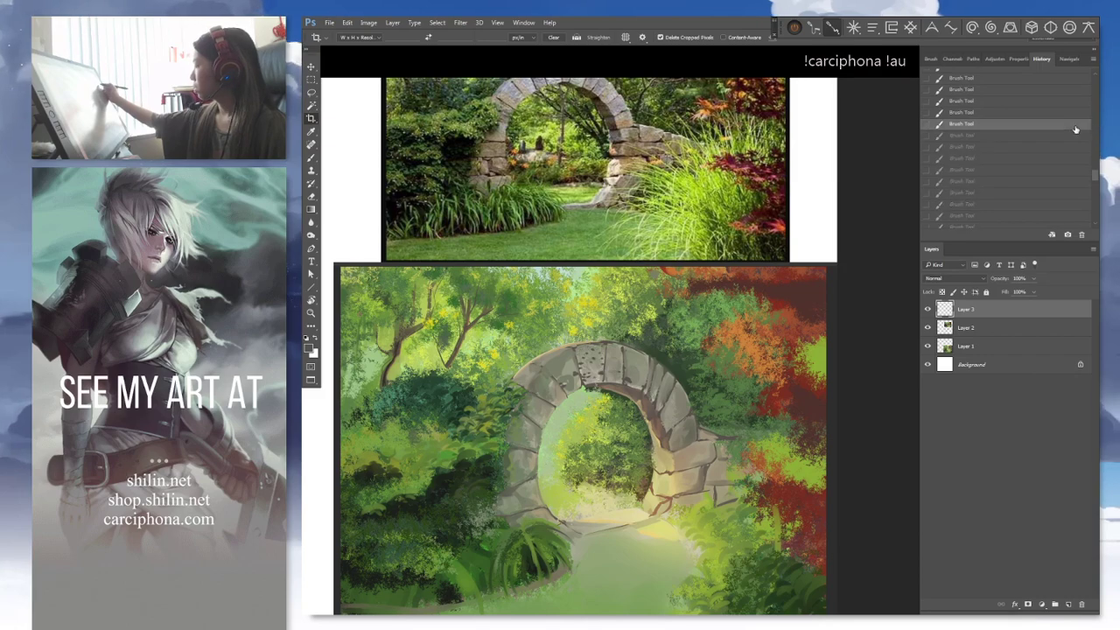
scroll(1075, 127, up, 4)
click(1073, 122)
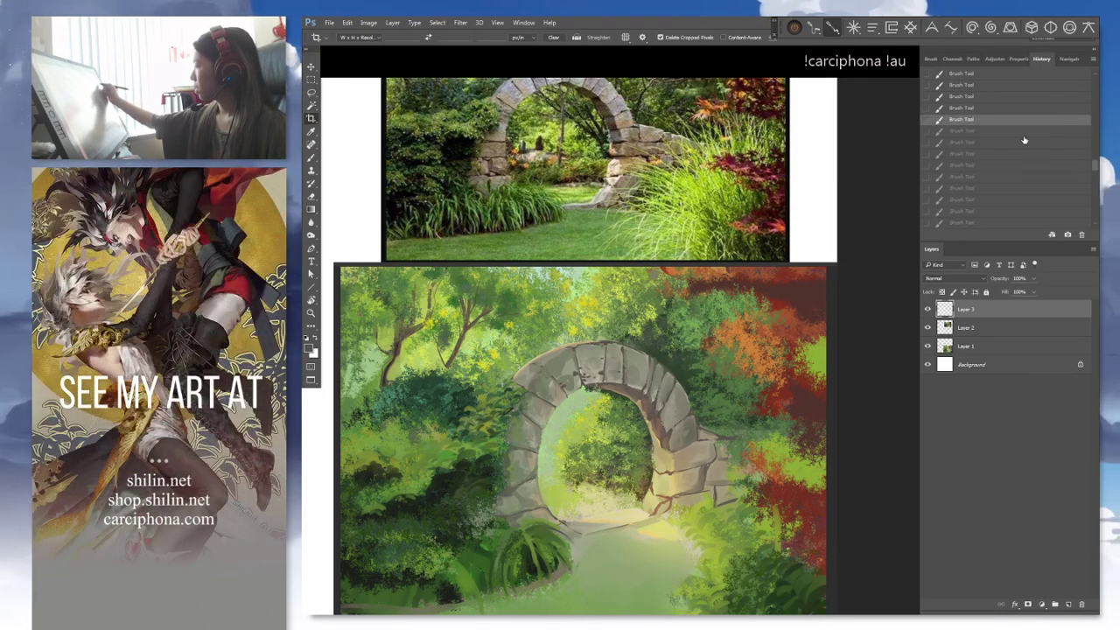
Add small brush touches around the lower edge of the painted arch's keystone
key(b)
click(602, 391)
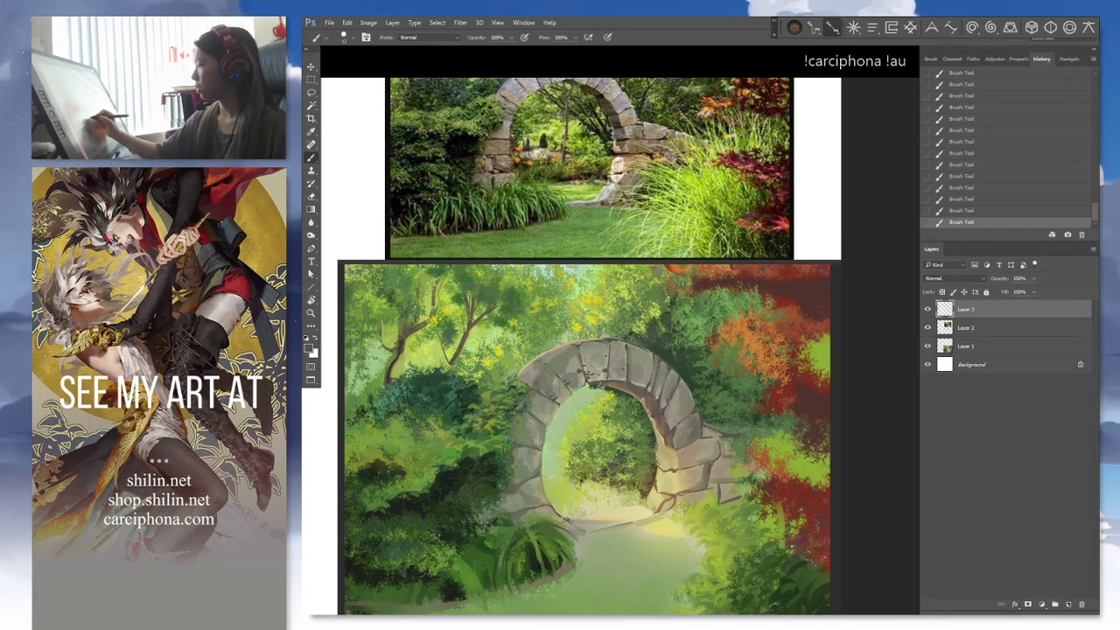
drag(610, 371, 591, 378)
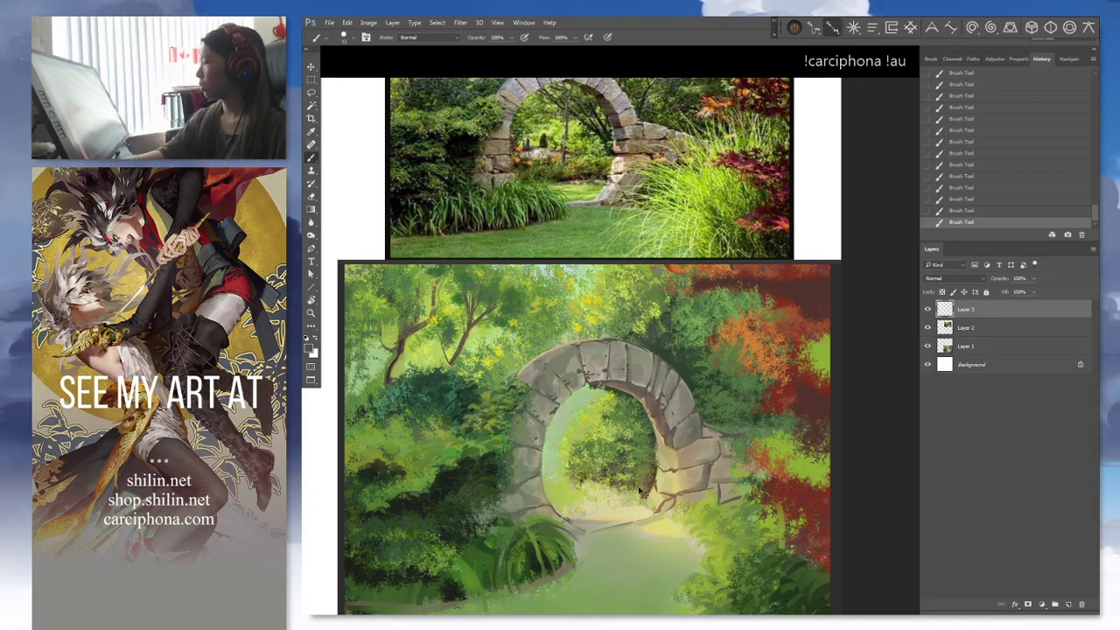
key(ctrl+minus)
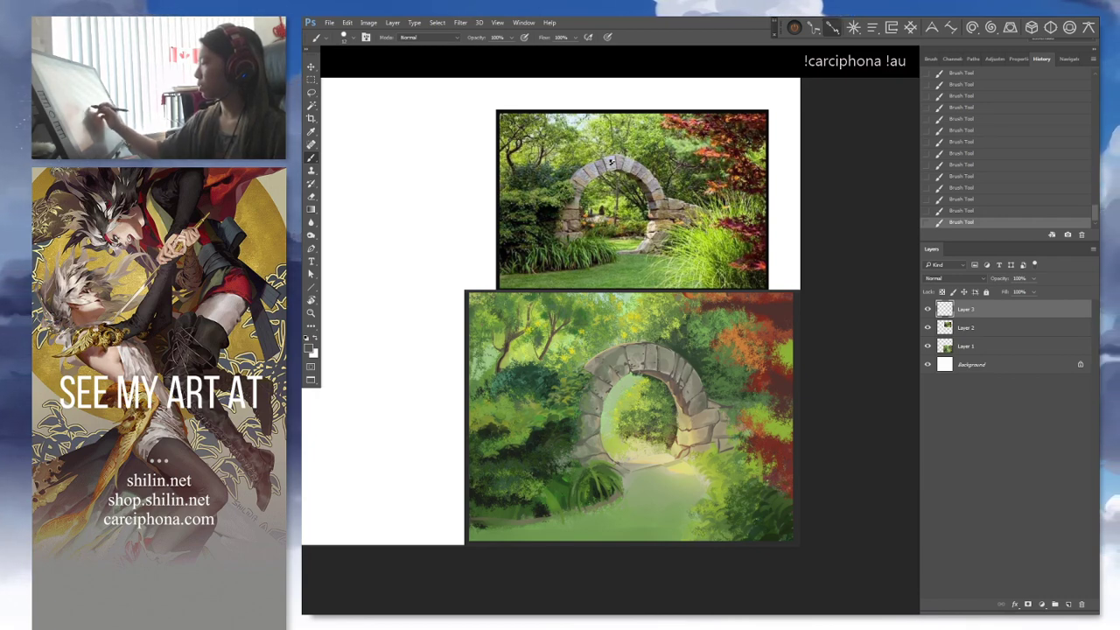
key(c)
drag(572, 292, 674, 341)
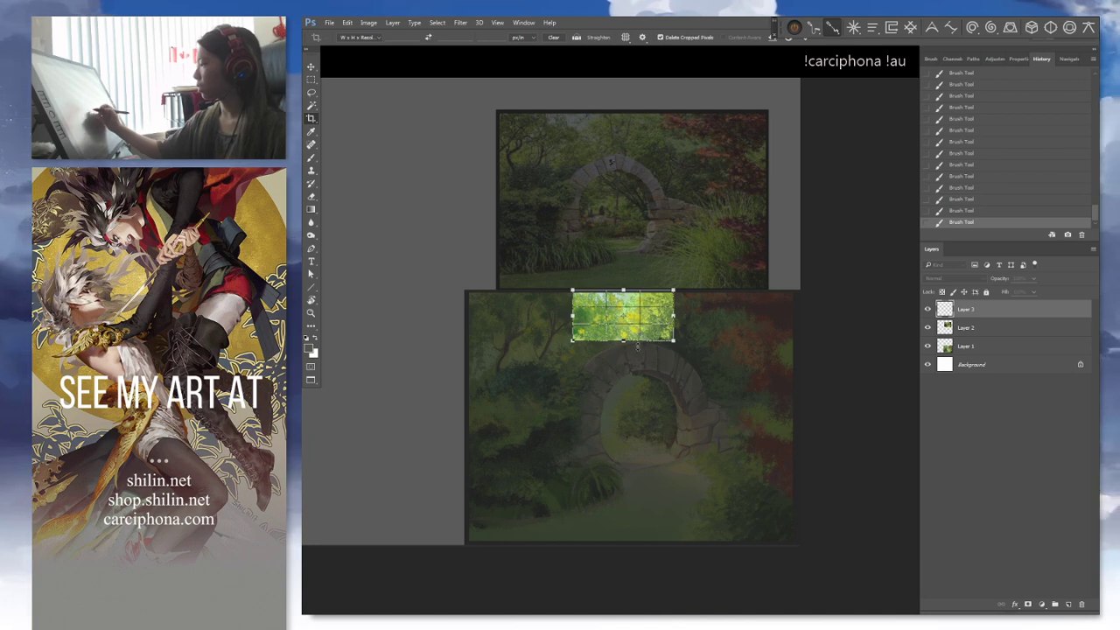
key(Escape)
Outline the whole painted stone arch with the Lasso tool, and clear the selection
key(l)
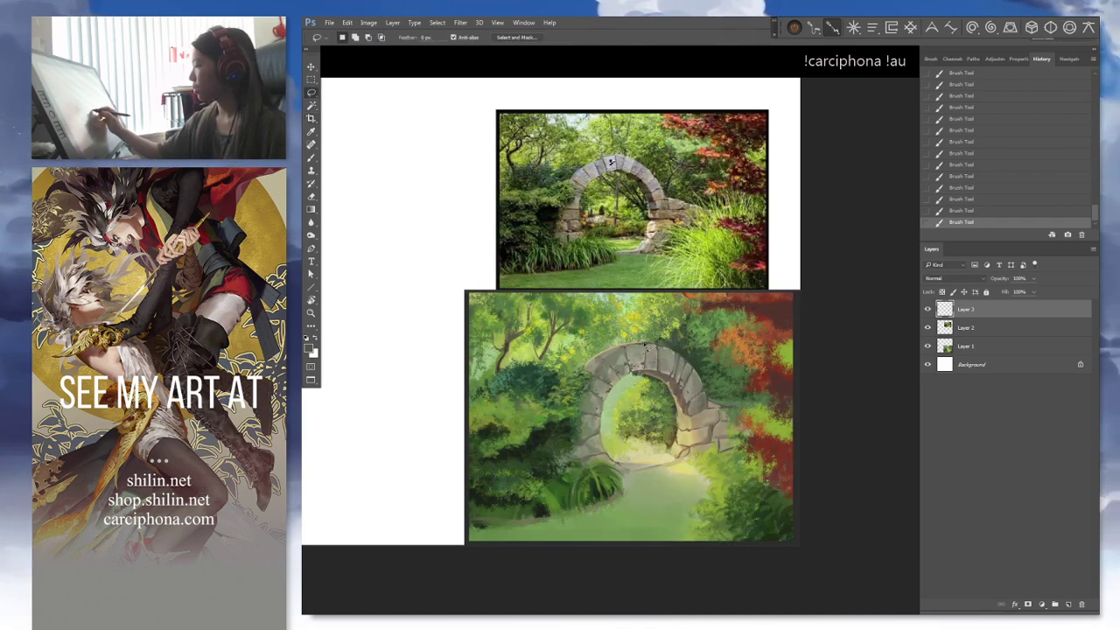
mouse_move(674, 350)
mouse_down()
mouse_move(598, 364)
mouse_move(583, 416)
mouse_move(687, 437)
mouse_move(688, 455)
mouse_move(705, 411)
mouse_move(674, 350)
mouse_up()
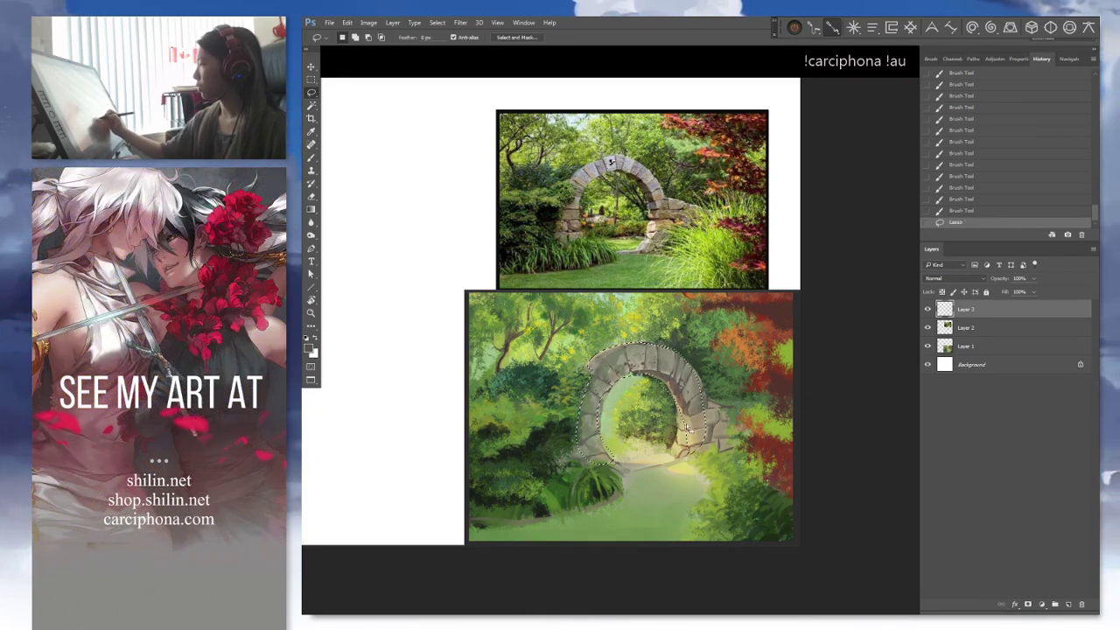
key(ctrl+d)
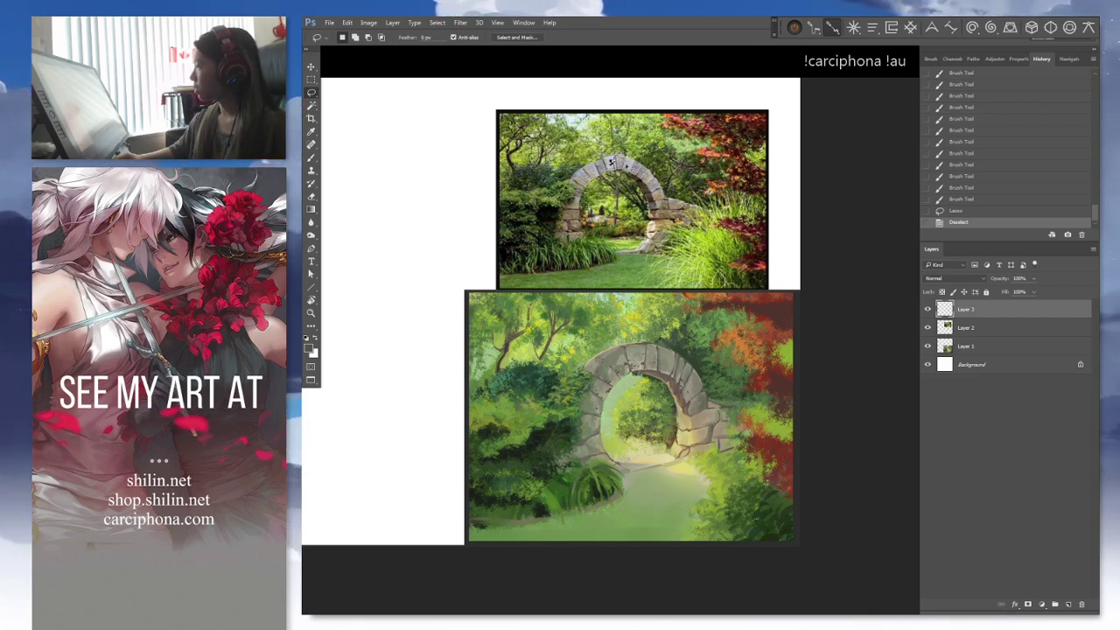
Circle stones around the crown of the reference photo's arch with the Lasso tool, clearing each selection
drag(611, 163, 612, 162)
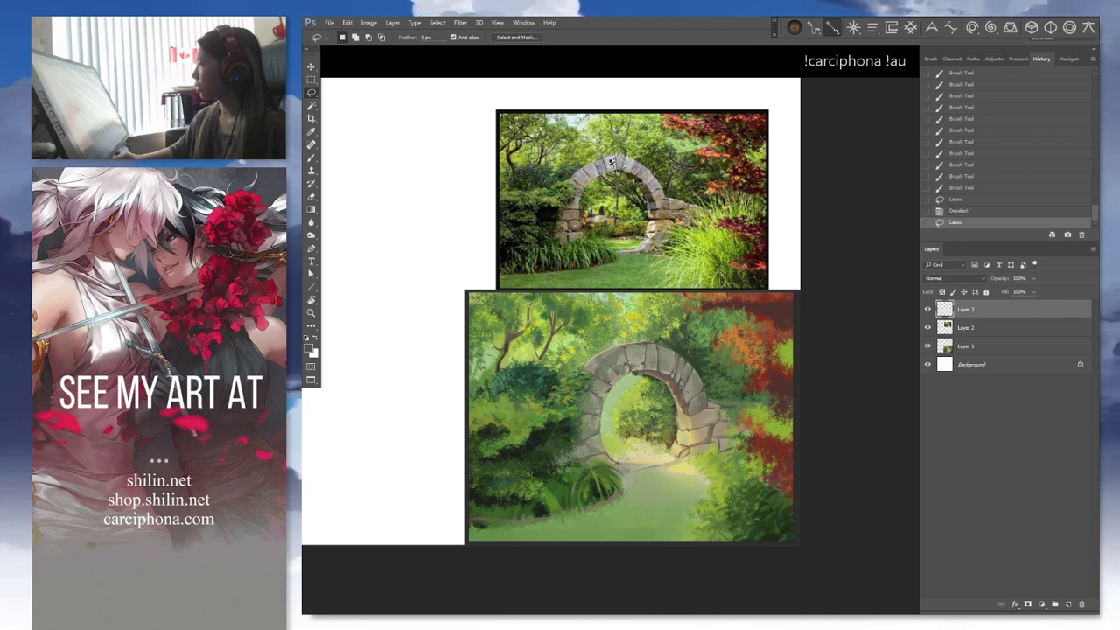
click(611, 162)
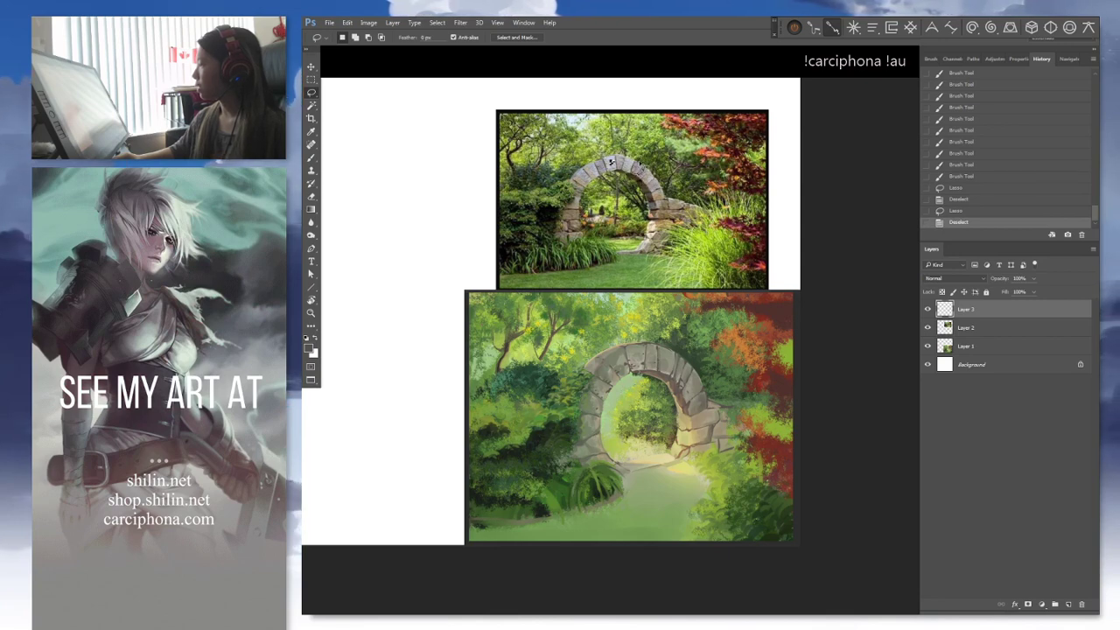
drag(632, 163, 645, 175)
click(610, 162)
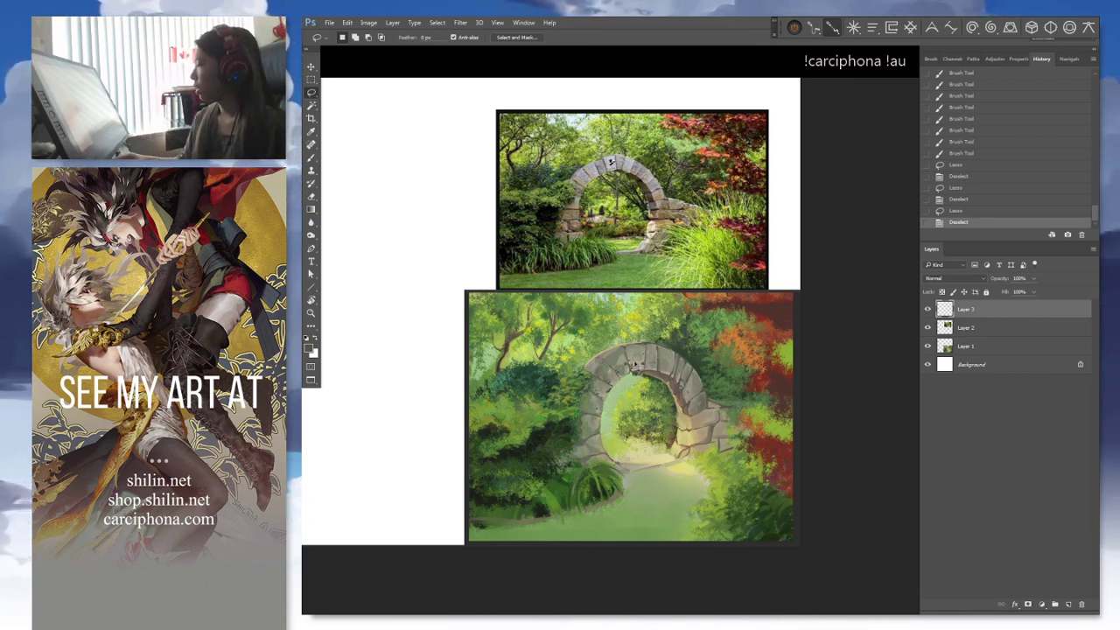
Outline individual stones and the upper curve of the painted arch with successive lasso selections, clearing each one
drag(609, 357, 659, 378)
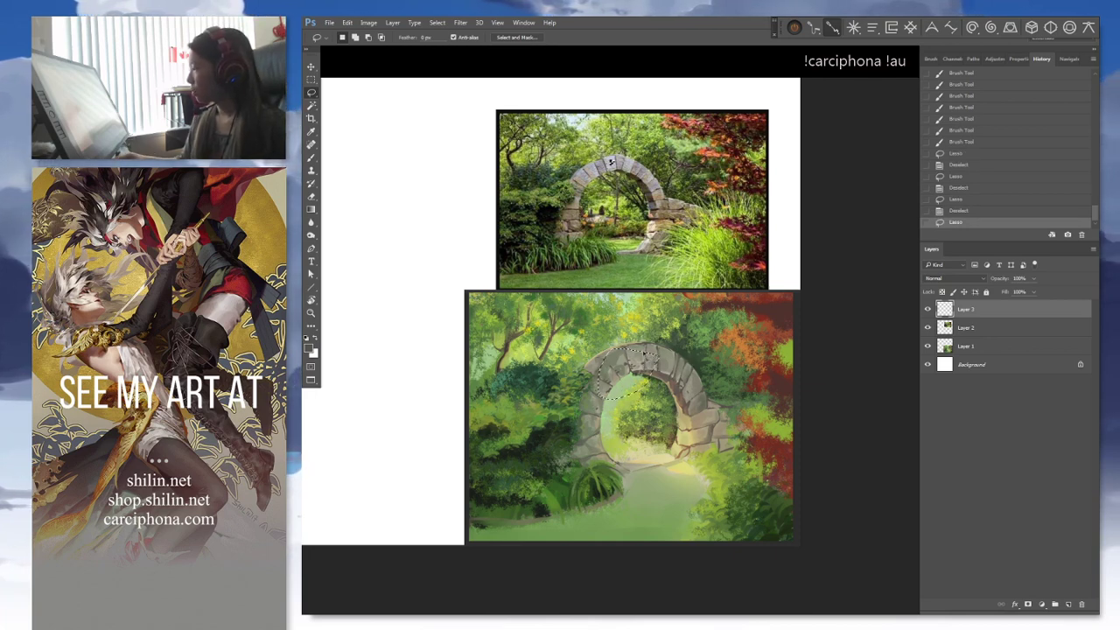
key(ctrl+d)
drag(646, 342, 654, 367)
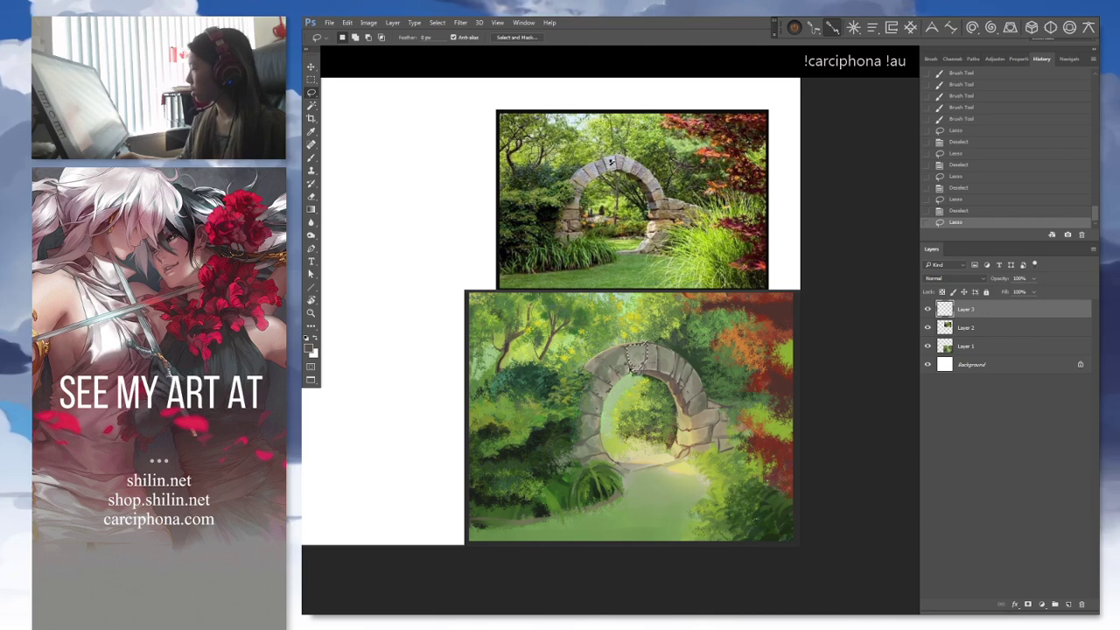
key(ctrl+d)
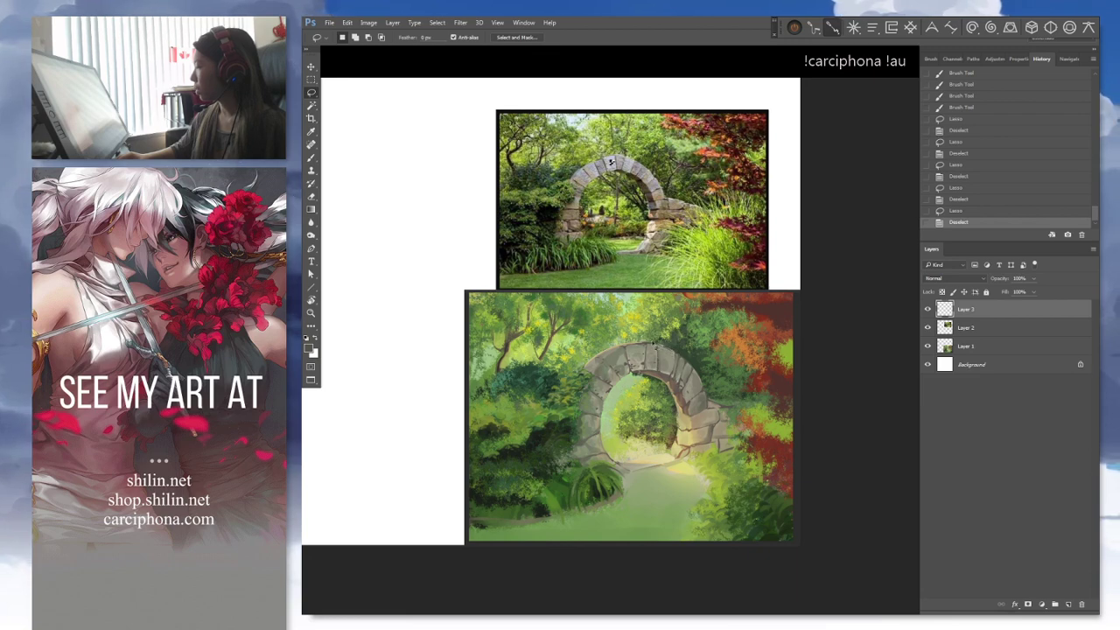
drag(617, 353, 656, 348)
key(ctrl+d)
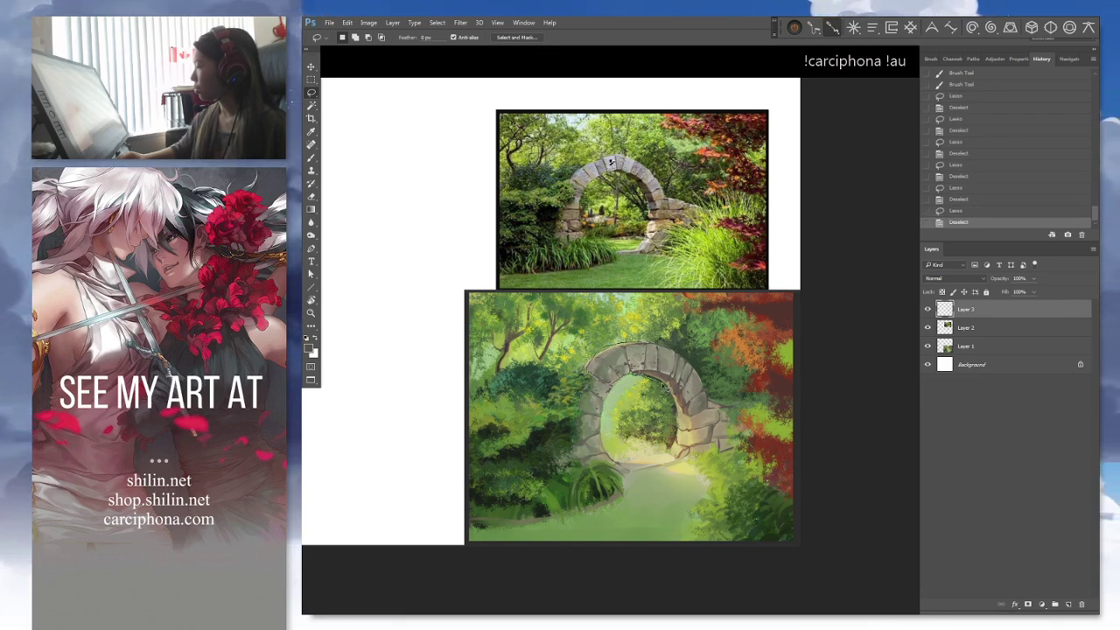
mouse_move(667, 389)
mouse_down()
mouse_move(687, 357)
mouse_move(644, 344)
mouse_up()
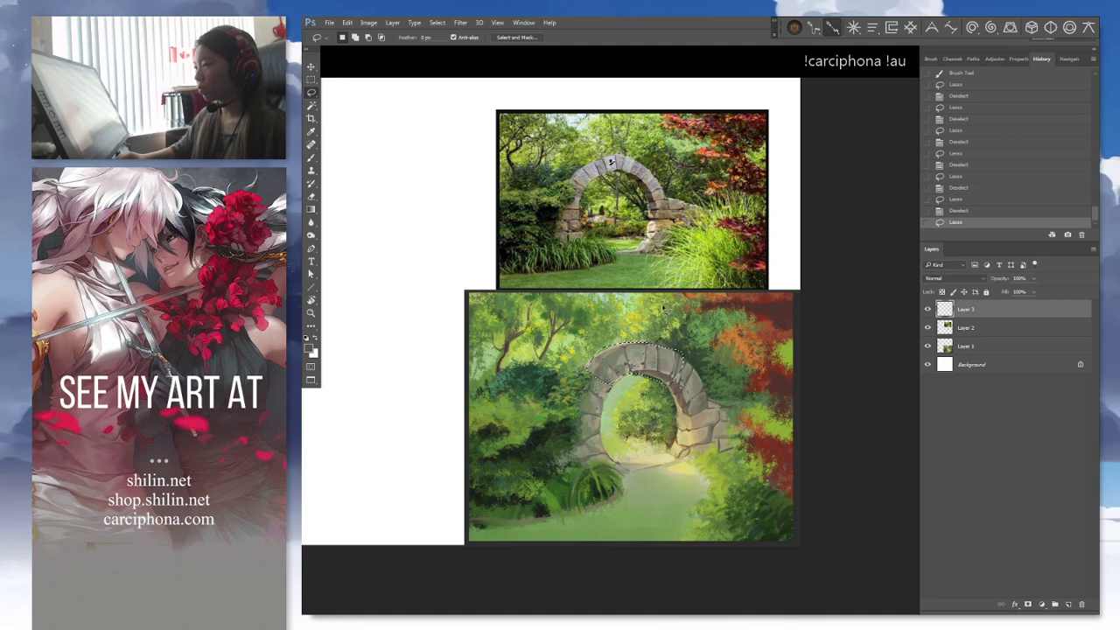
key(ctrl+d)
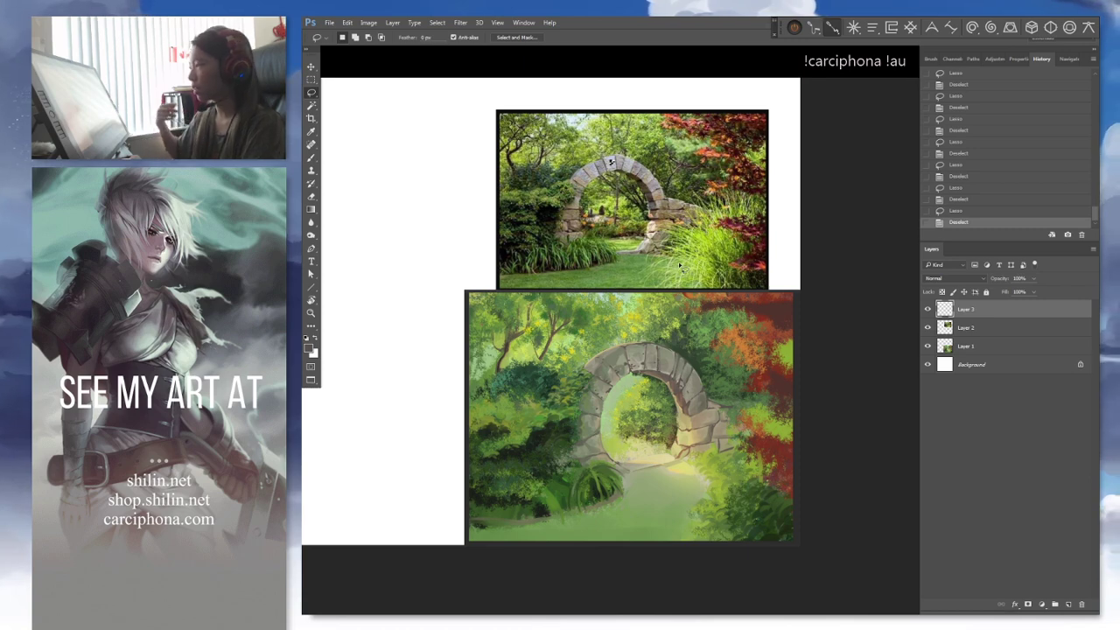
Circle part of the shaded bush left of the reference photo's arch with the Lasso tool, and clear the selection
drag(624, 302, 751, 300)
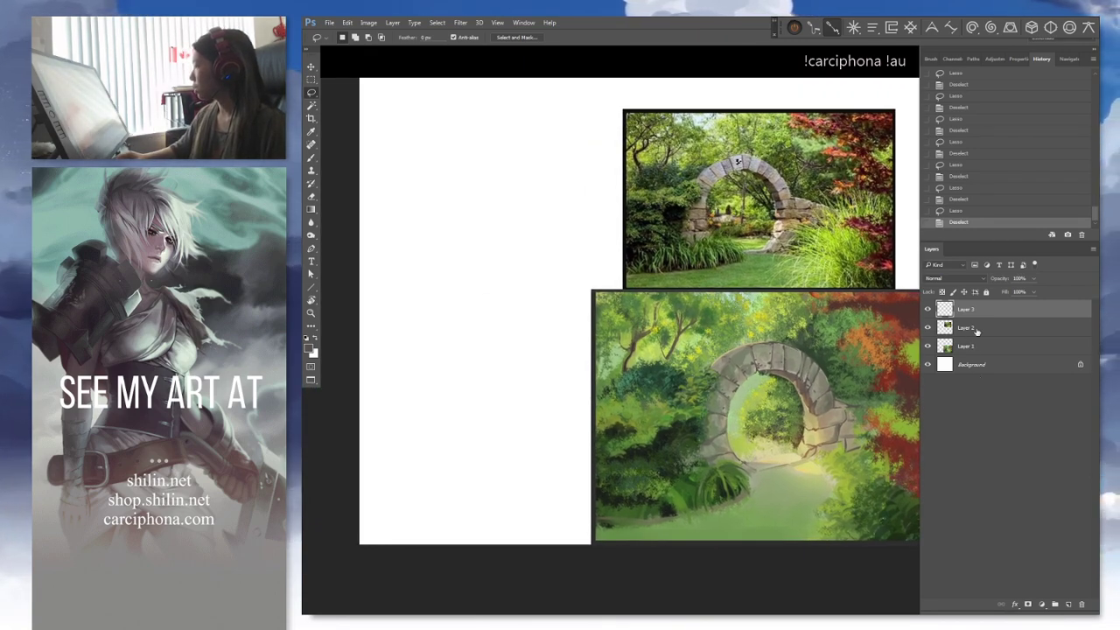
drag(680, 214, 640, 224)
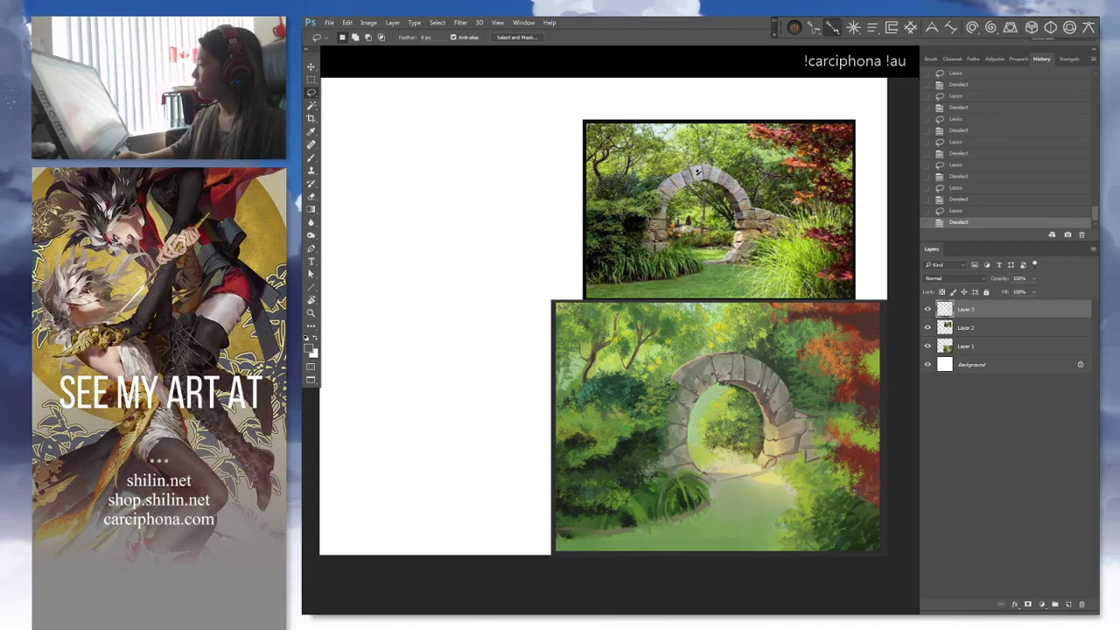
mouse_move(645, 231)
mouse_down()
mouse_move(625, 212)
mouse_move(648, 229)
mouse_up()
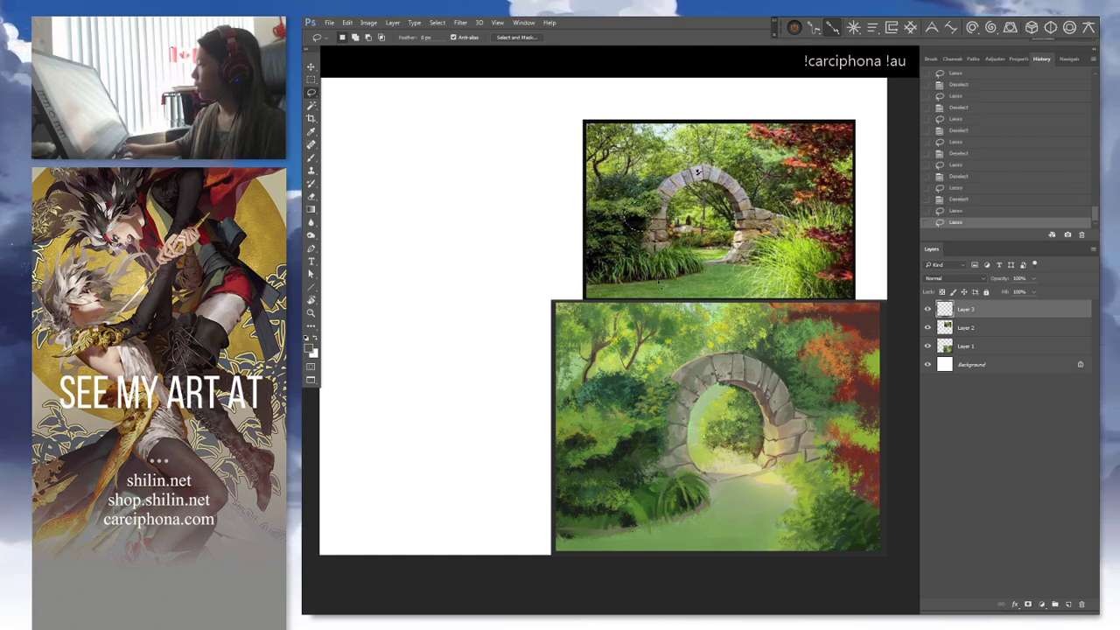
key(ctrl+d)
Enlarge the brush and block in flat black and green patches over the reference photo's shaded bush, using sampled colours
key(b)
right_click(647, 210)
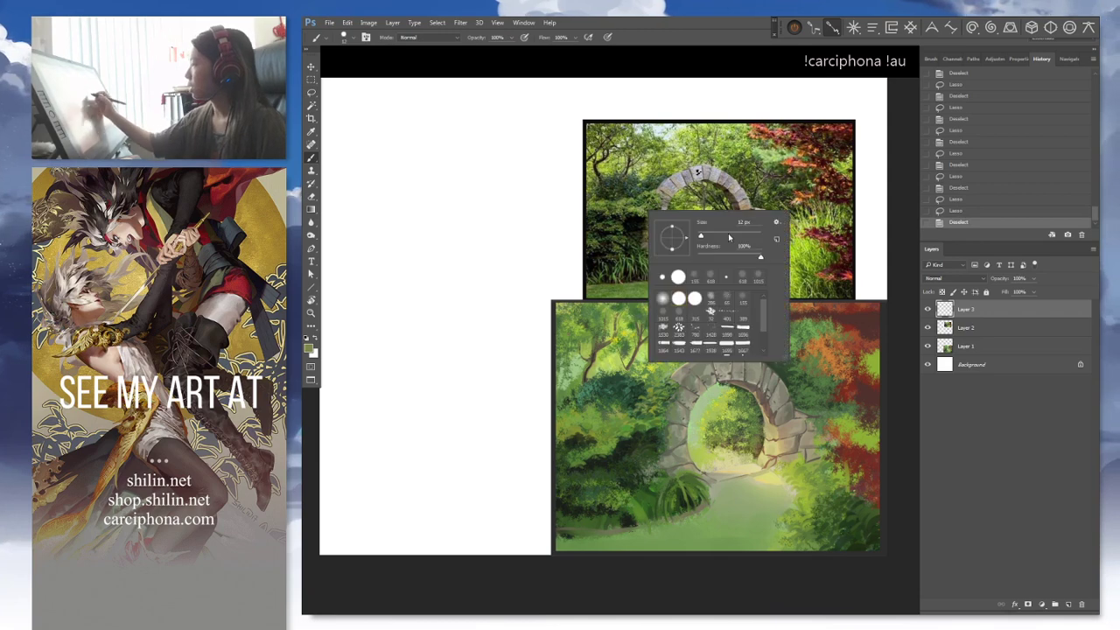
click(700, 238)
mouse_move(629, 210)
mouse_down()
mouse_move(645, 212)
mouse_move(643, 224)
mouse_up()
alt+click(632, 230)
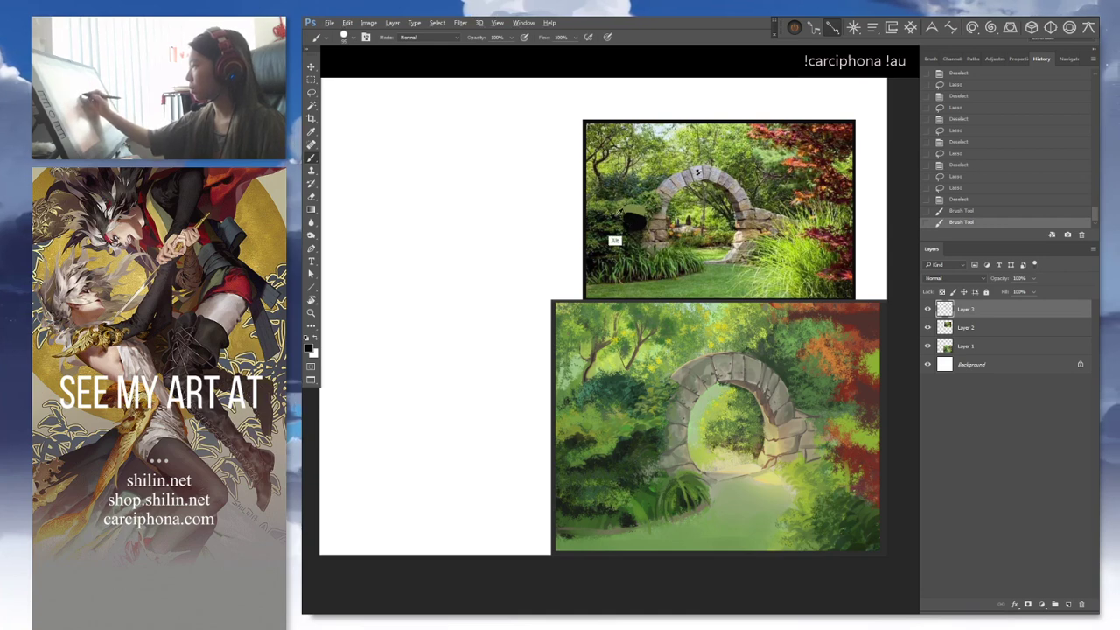
mouse_move(623, 219)
mouse_down()
mouse_move(601, 219)
mouse_move(631, 224)
mouse_move(616, 244)
mouse_move(613, 229)
mouse_move(624, 225)
mouse_move(613, 226)
mouse_up()
Add strokes of sampled light and dark green within the bush patch, undoing and restoring the last stroke
alt+click(630, 214)
alt+click(636, 230)
key(ctrl+z)
alt+click(618, 263)
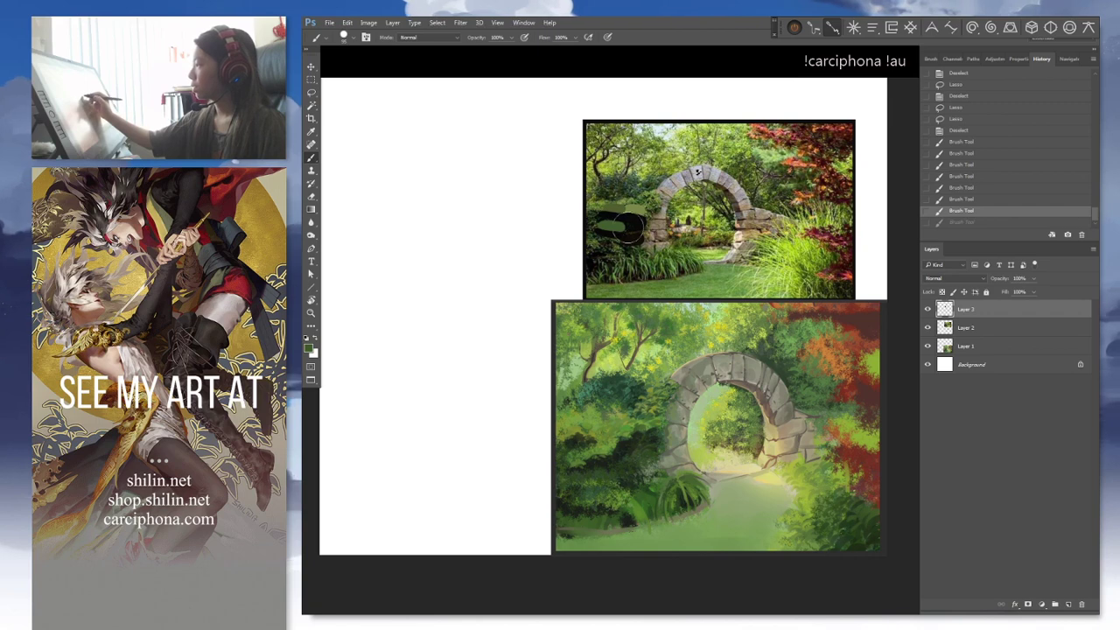
key(ctrl+z)
Reduce the brush size and paint short overlapping strokes across the middle of the bush patch with sampled dark tones
right_click(710, 243)
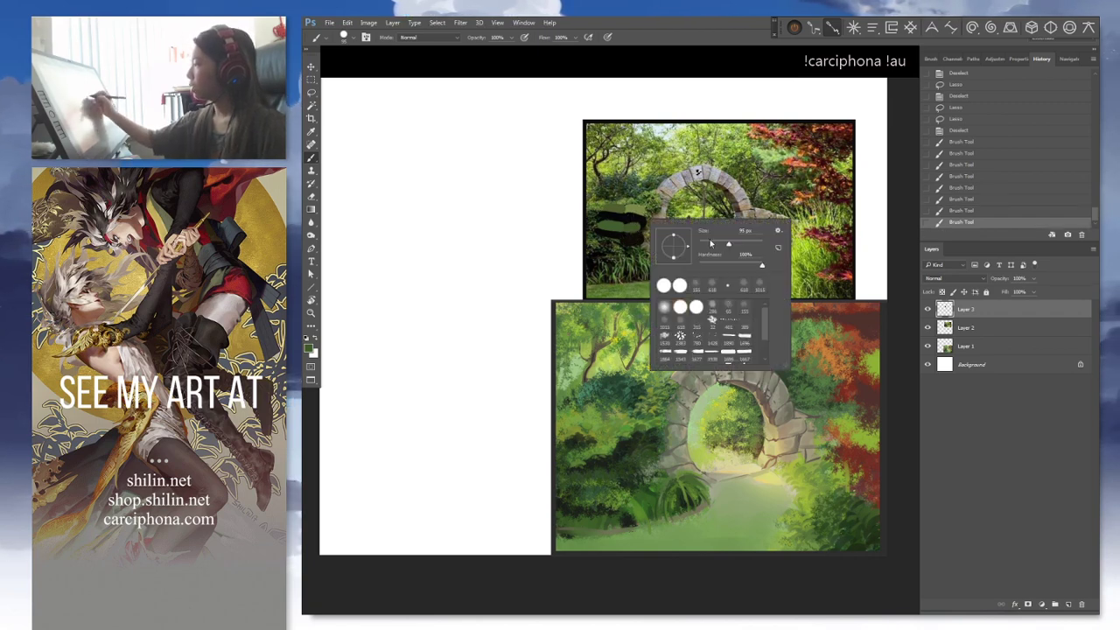
drag(605, 227, 622, 225)
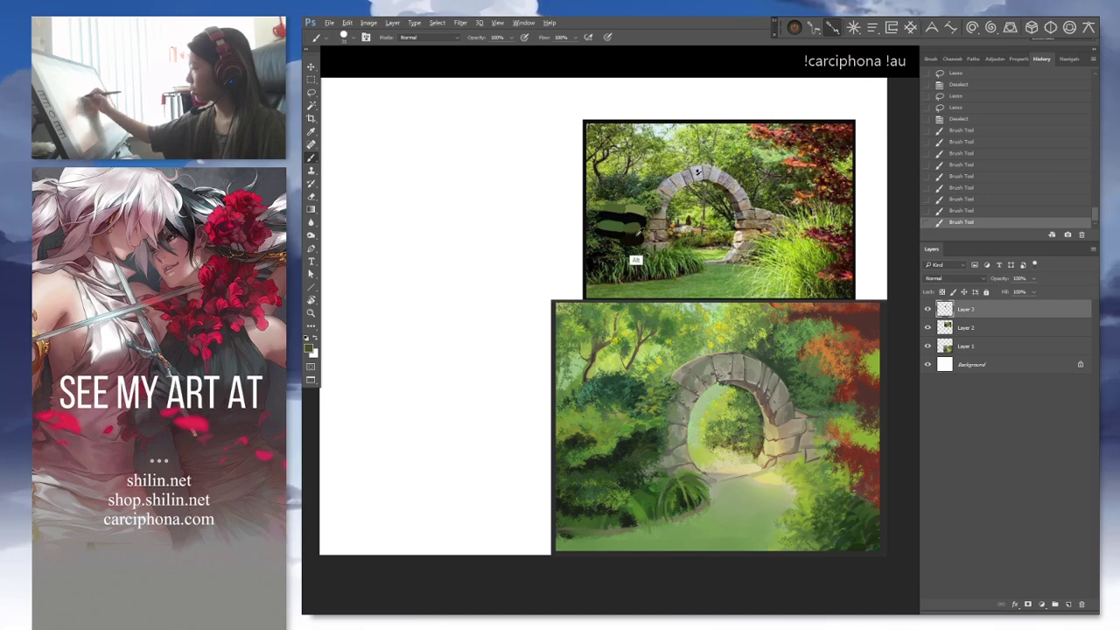
alt+click(634, 258)
drag(634, 234, 621, 233)
drag(634, 233, 617, 231)
drag(631, 233, 614, 231)
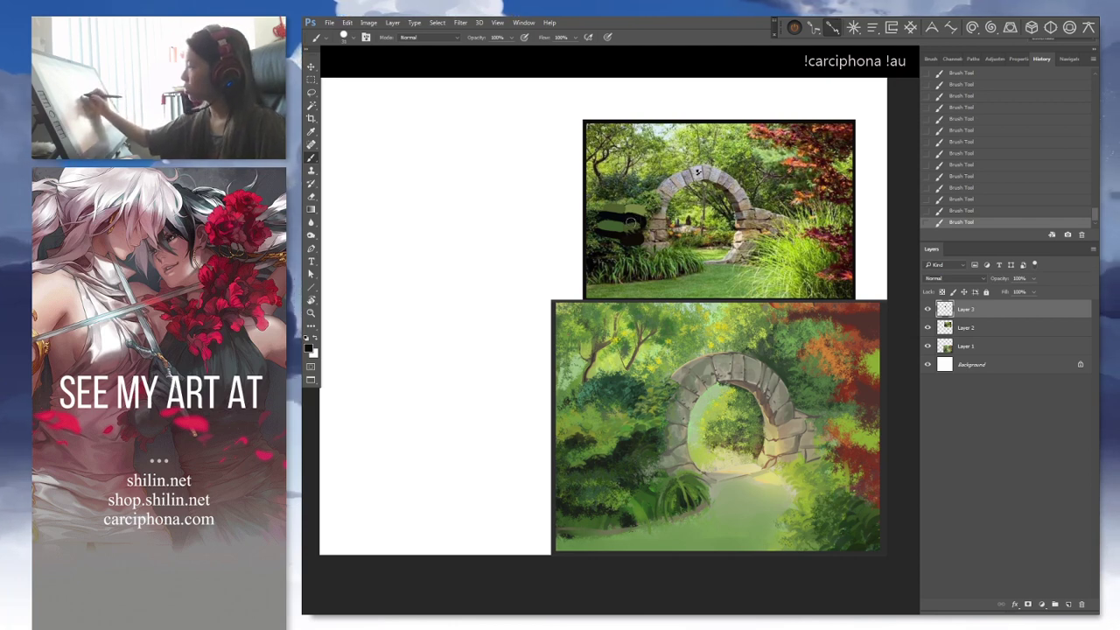
Try a leaf-shaped dab of sampled dark green on the blank canvas beside the reference photo, and undo it
alt+click(642, 257)
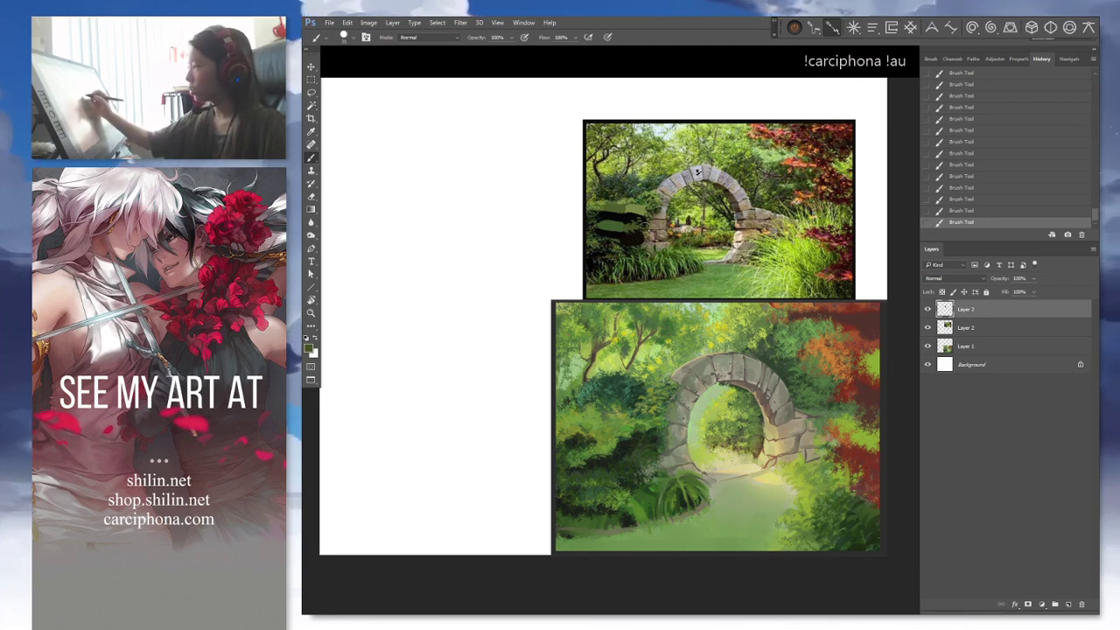
drag(637, 226, 554, 229)
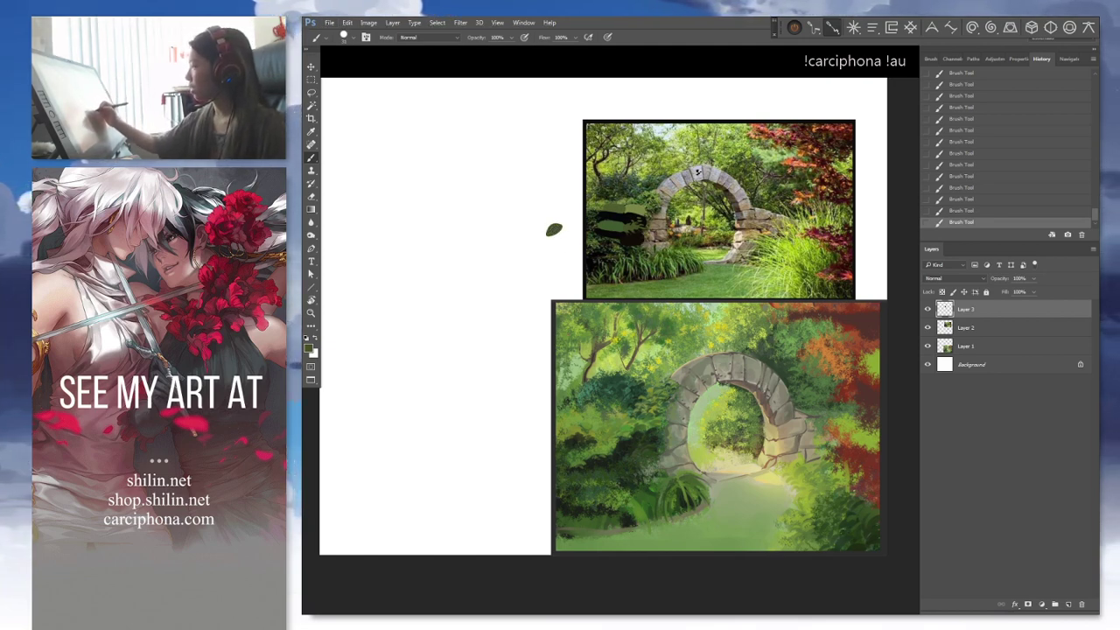
key(ctrl+z)
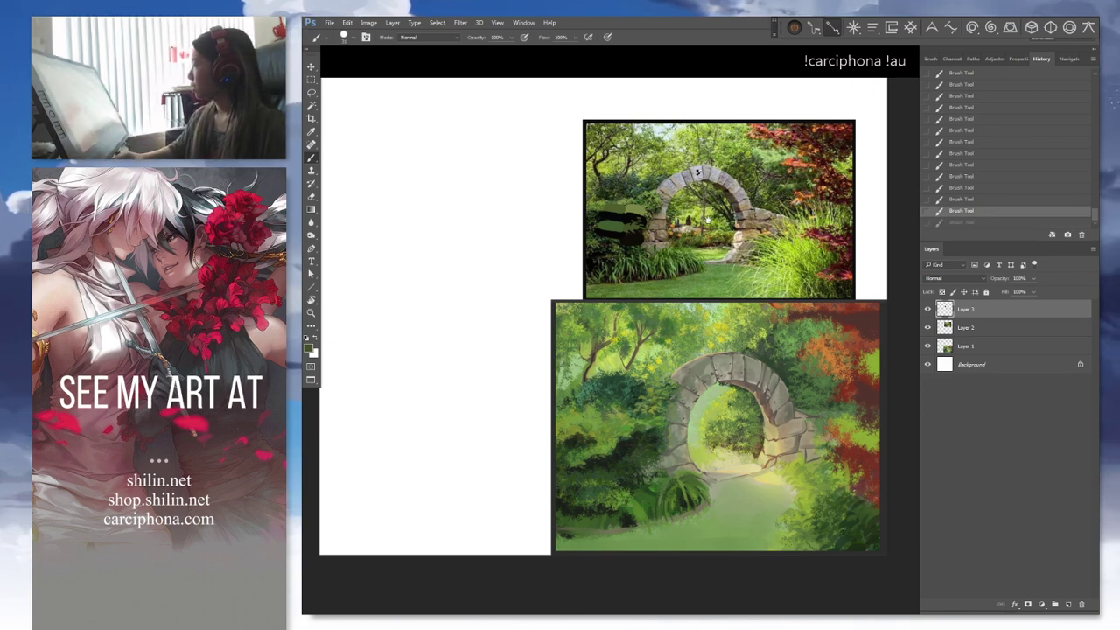
drag(698, 172, 735, 175)
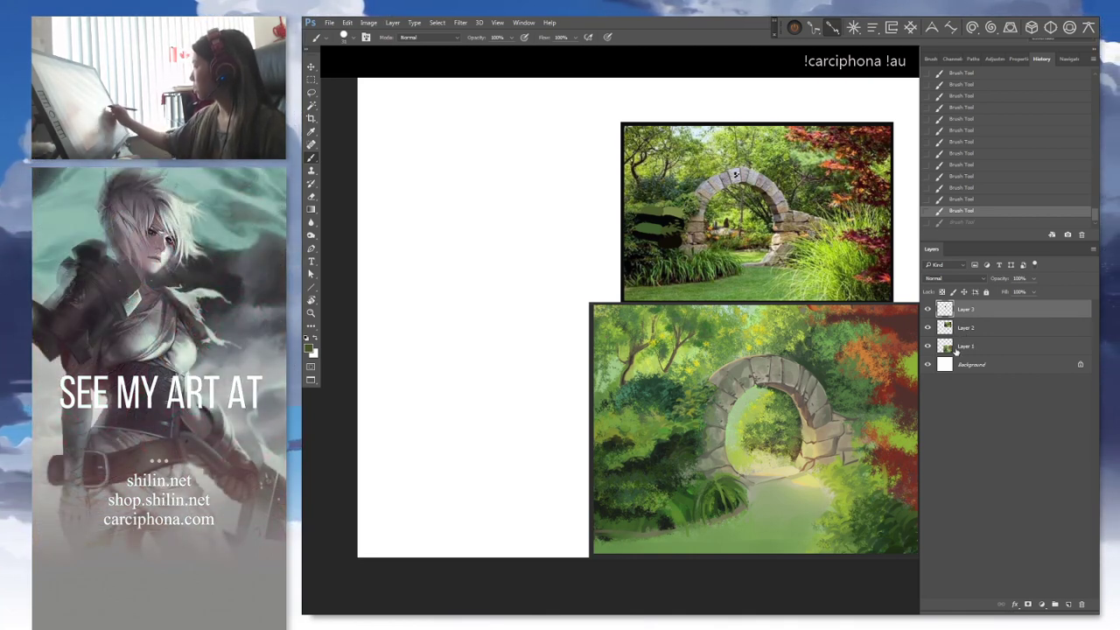
Add a new layer beneath the reference and painting layers, and wash a broad pale blue-green backdrop over the blank canvas
click(1068, 604)
drag(985, 312, 985, 374)
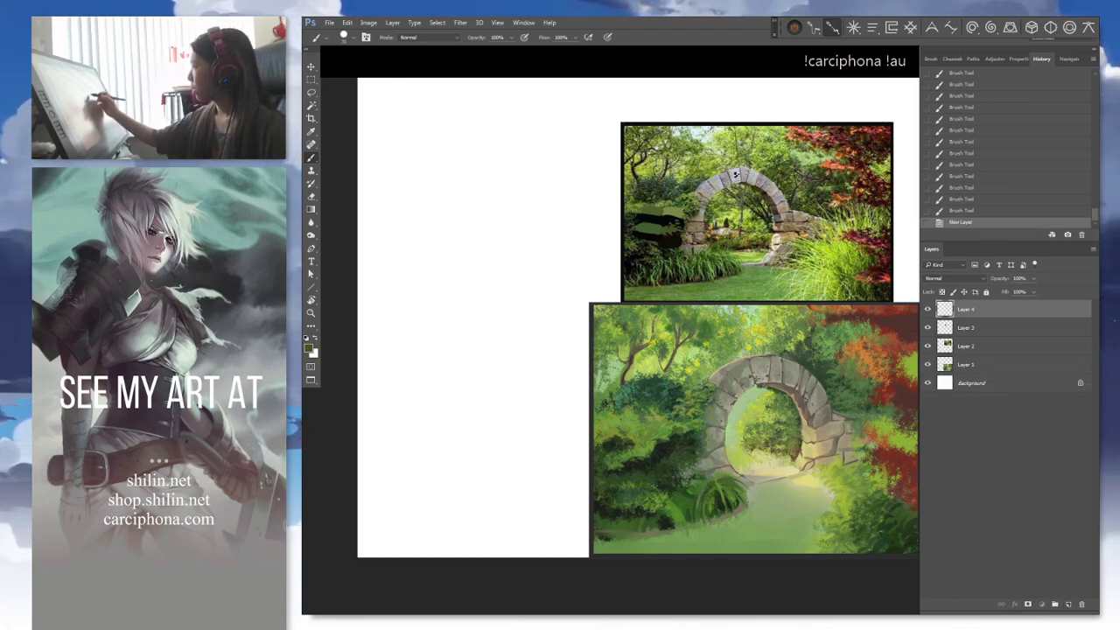
right_click(543, 281)
key(Return)
mouse_move(350, 226)
mouse_down()
mouse_move(566, 225)
mouse_move(420, 258)
mouse_move(517, 305)
mouse_move(574, 390)
mouse_up()
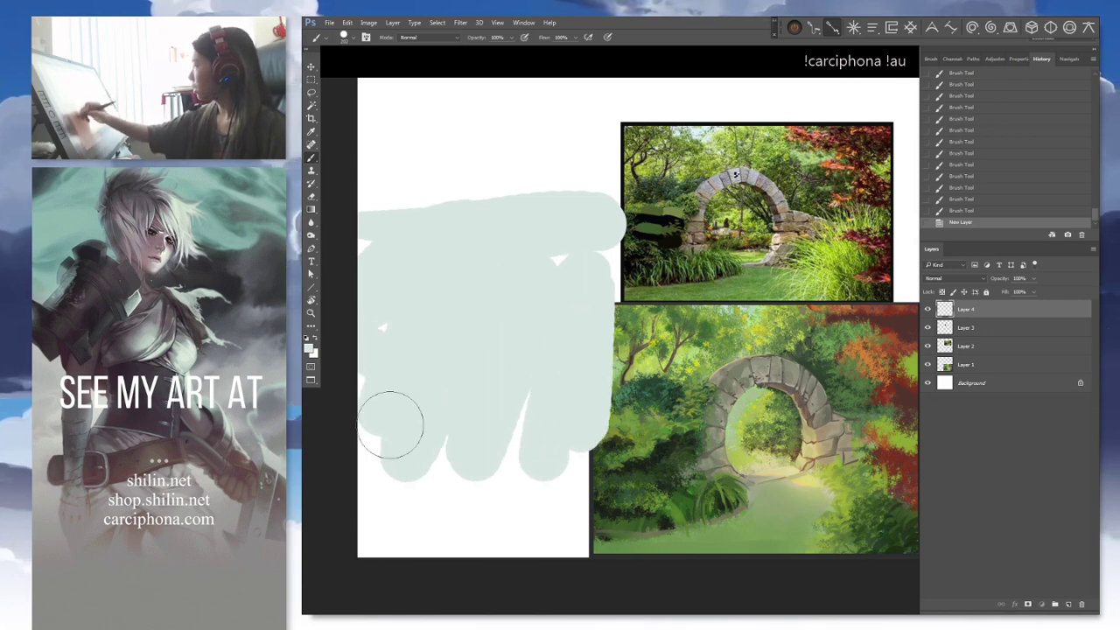
drag(998, 310, 995, 374)
mouse_move(536, 296)
mouse_down()
mouse_move(543, 371)
mouse_move(361, 374)
mouse_move(549, 427)
mouse_move(406, 343)
mouse_move(365, 366)
mouse_move(365, 334)
mouse_move(547, 317)
mouse_move(412, 412)
mouse_move(557, 423)
mouse_up()
Paint muted green distant foliage across the lower half of the backdrop with sampled colours at 60% opacity
alt+click(731, 203)
key(6)
mouse_move(567, 385)
mouse_down()
mouse_move(404, 371)
mouse_move(569, 358)
mouse_up()
alt+click(461, 352)
mouse_move(409, 377)
mouse_down()
mouse_move(520, 391)
mouse_move(375, 445)
mouse_move(552, 449)
mouse_up()
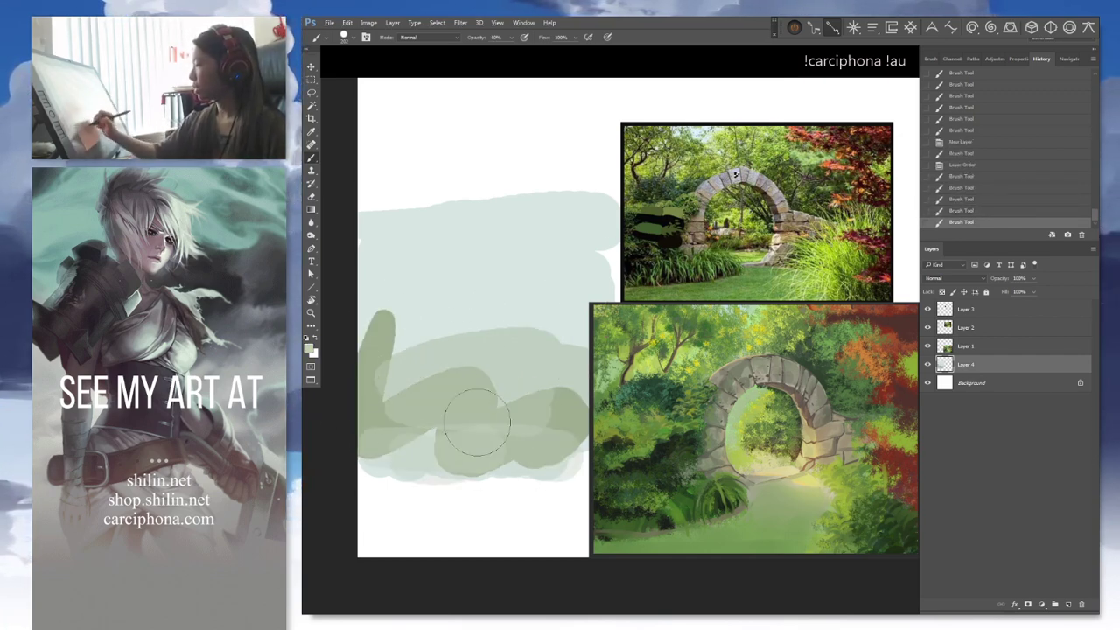
Blend the distant foliage upward into the pale backdrop with overlapping grey-green strokes at 40% opacity
key(4)
alt+click(493, 407)
drag(494, 408, 394, 403)
drag(543, 428, 380, 440)
drag(556, 455, 394, 464)
drag(472, 403, 434, 370)
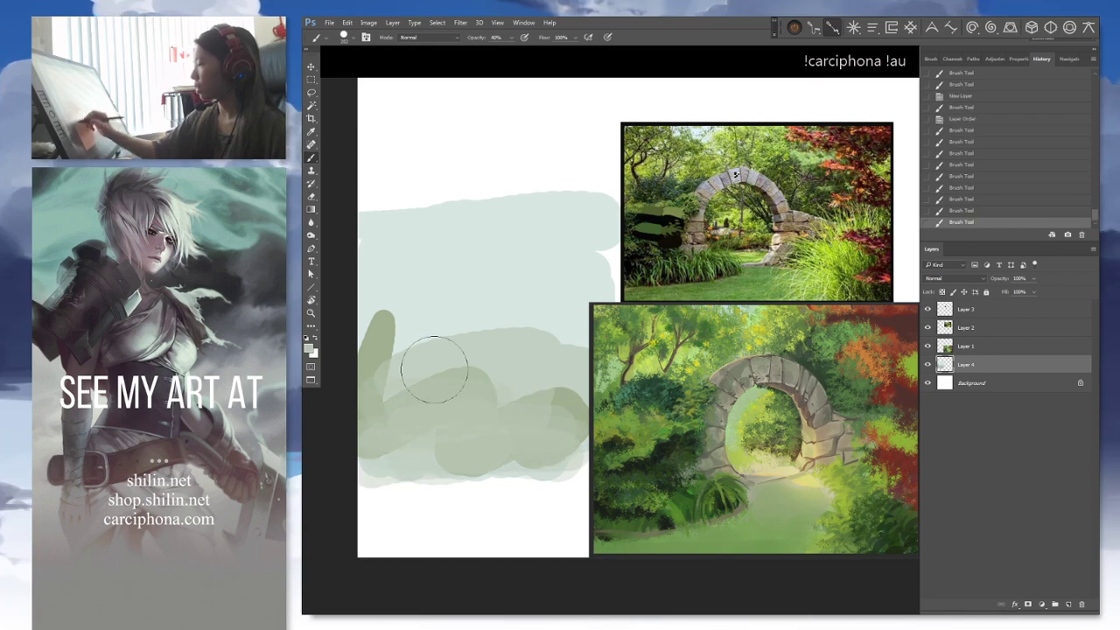
drag(384, 327, 387, 412)
mouse_move(394, 363)
mouse_down()
mouse_move(490, 376)
mouse_move(543, 315)
mouse_up()
Block in a tree crown above the distant foliage with sampled dark and mid greens at 70% opacity
alt+click(771, 187)
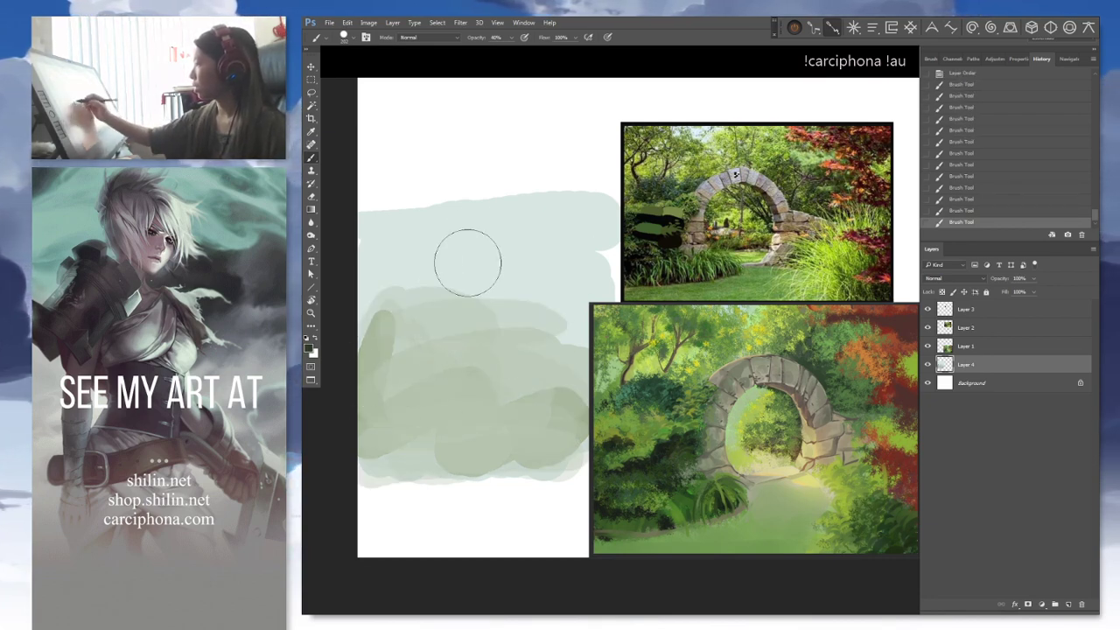
key(7)
mouse_move(437, 313)
mouse_down()
mouse_move(495, 230)
mouse_move(550, 252)
mouse_up()
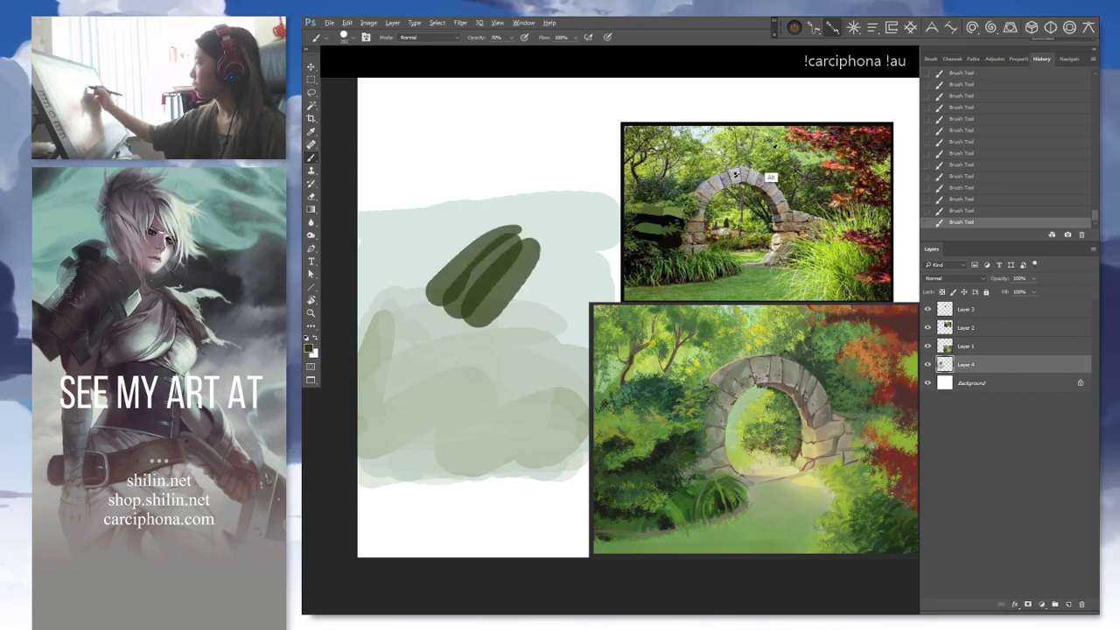
alt+click(769, 180)
drag(446, 289, 508, 250)
drag(472, 310, 536, 229)
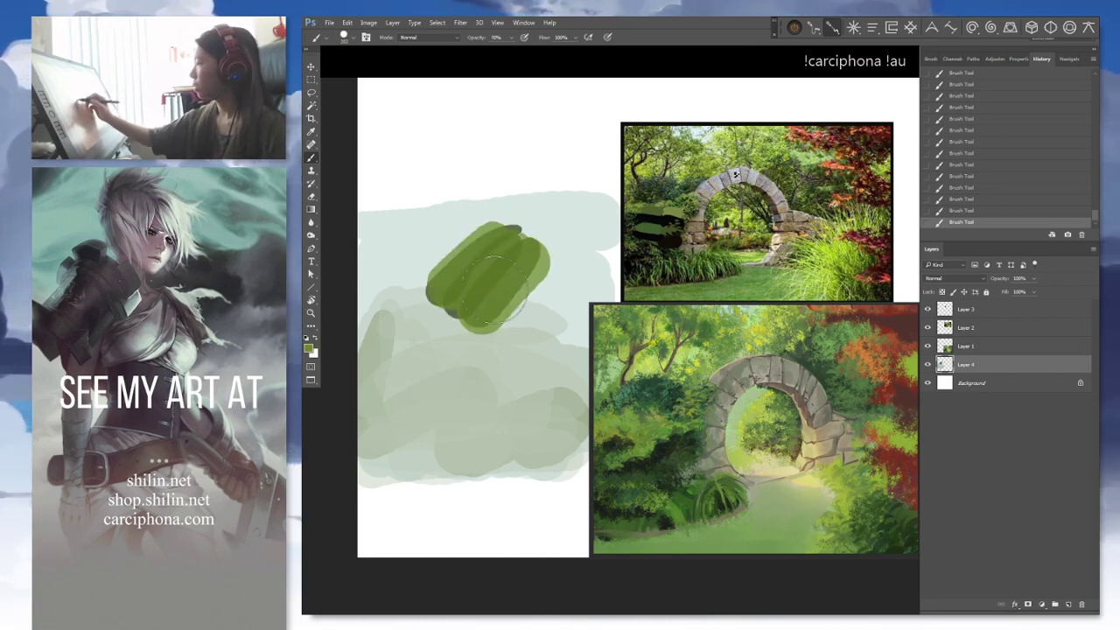
drag(479, 348, 570, 256)
drag(525, 372, 586, 273)
Cover the tree crown with sampled light yellow-green strokes and extend its mid-green side downward
alt+click(729, 129)
drag(443, 286, 482, 236)
mouse_move(477, 282)
mouse_down()
mouse_move(509, 245)
mouse_move(544, 258)
mouse_move(546, 293)
mouse_up()
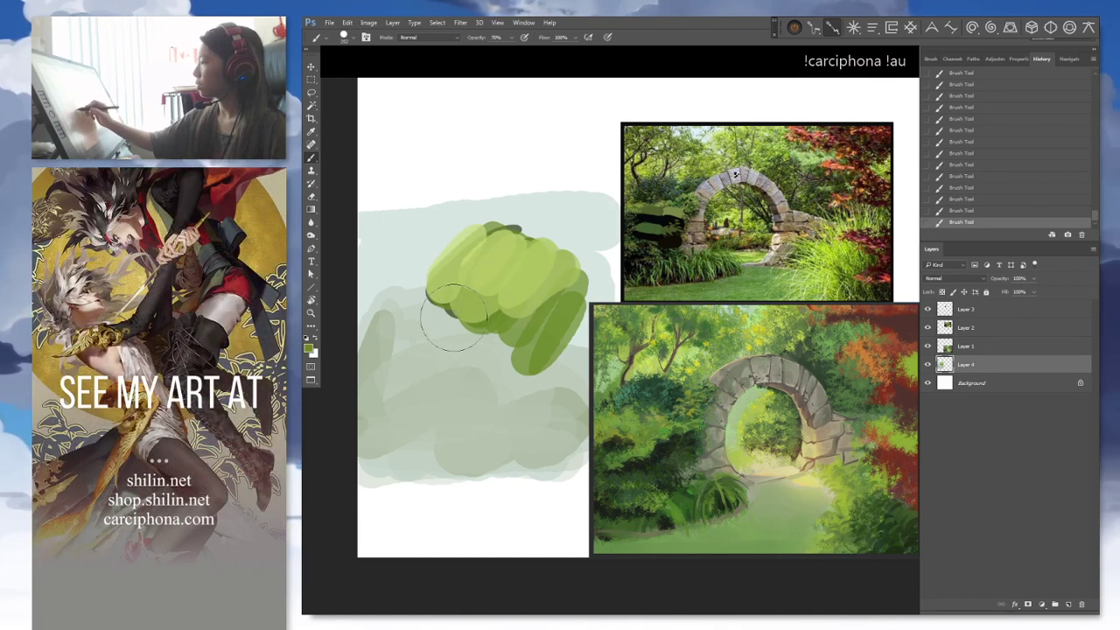
mouse_move(459, 326)
mouse_down()
mouse_move(533, 310)
mouse_move(515, 306)
mouse_move(539, 328)
mouse_up()
mouse_move(575, 266)
mouse_down()
mouse_move(555, 319)
mouse_move(553, 394)
mouse_up()
drag(577, 322, 532, 335)
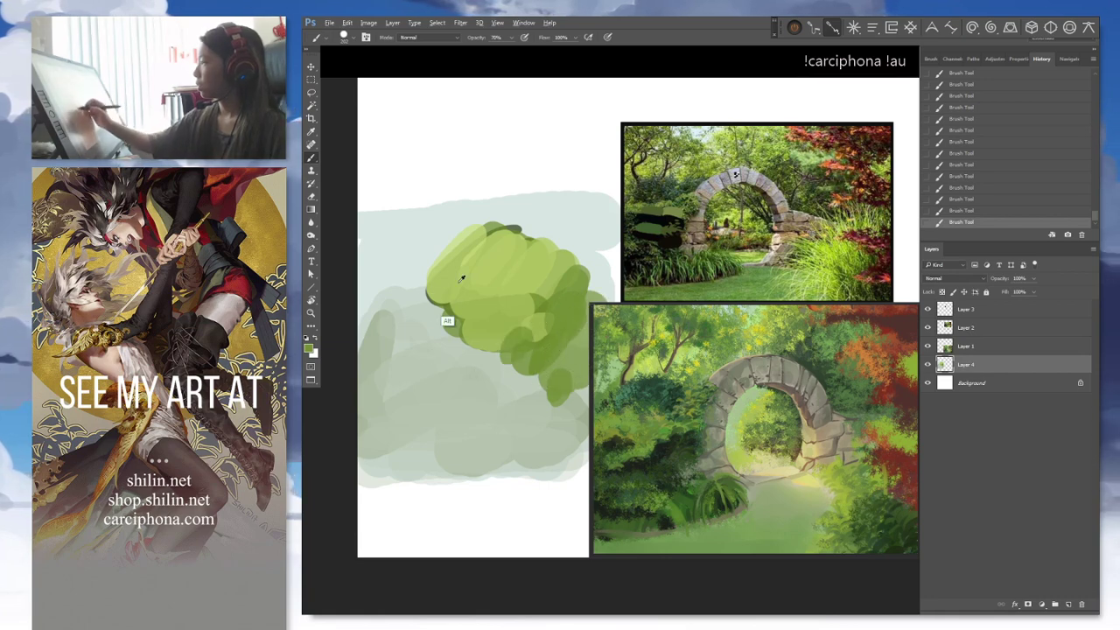
Block in a dark grey-green tree along the left side of the sketch with a colour sampled from the photo's foliage
alt+click(670, 126)
mouse_move(397, 213)
mouse_down()
mouse_move(370, 235)
mouse_move(393, 228)
mouse_move(352, 307)
mouse_move(401, 268)
mouse_move(392, 307)
mouse_move(406, 283)
mouse_move(359, 356)
mouse_move(381, 337)
mouse_move(369, 376)
mouse_up()
drag(397, 326, 394, 359)
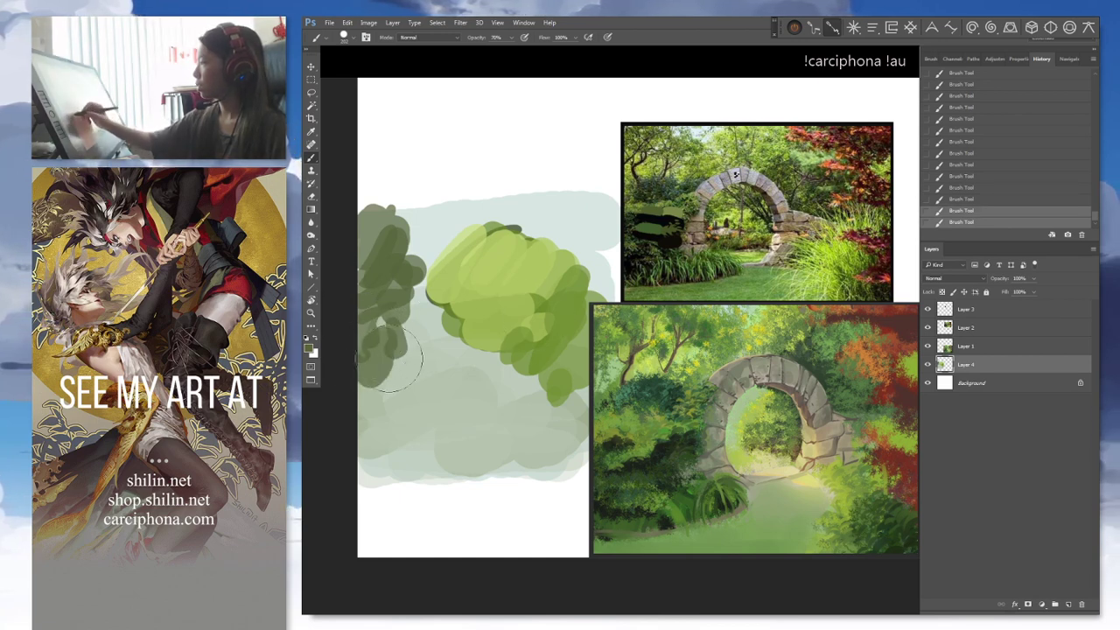
Undo the first trunk stroke and paint the dark tree's brown trunk and branches at 100% opacity
alt+click(632, 199)
drag(388, 300, 367, 360)
key(ctrl+z)
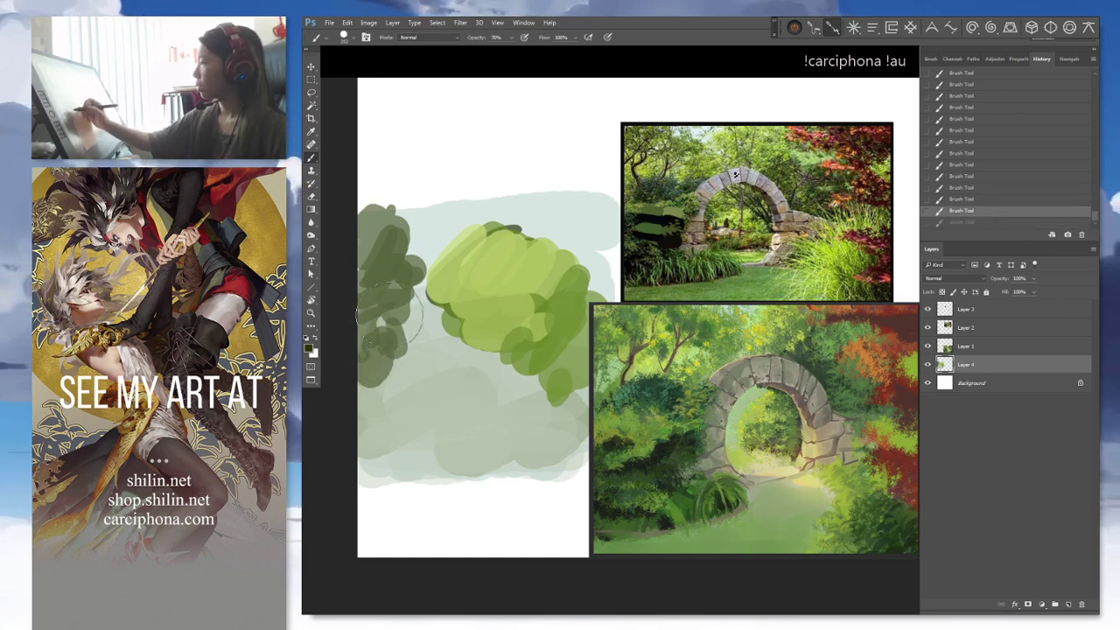
key(0)
drag(382, 284, 348, 360)
Paint the stone arch as a grey-purple curved band and shade its inner edge with darker grey sampled from the photo
mouse_move(413, 298)
mouse_down()
mouse_move(355, 339)
mouse_move(351, 379)
mouse_move(379, 344)
mouse_move(538, 331)
mouse_move(571, 401)
mouse_up()
alt+click(725, 204)
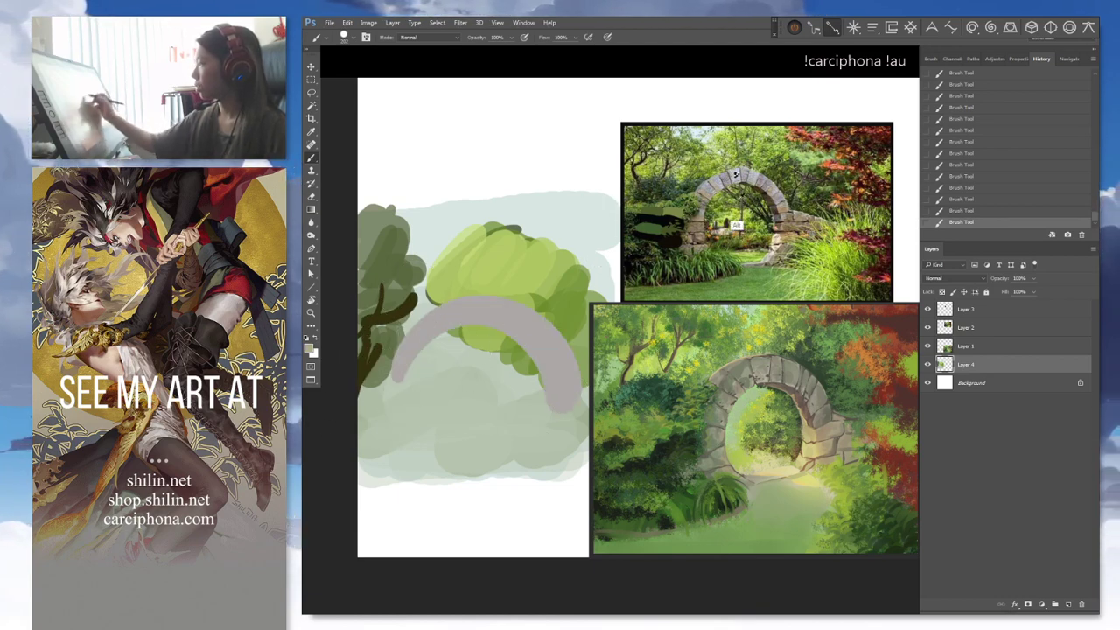
alt+click(760, 211)
drag(398, 375, 562, 404)
alt+click(480, 325)
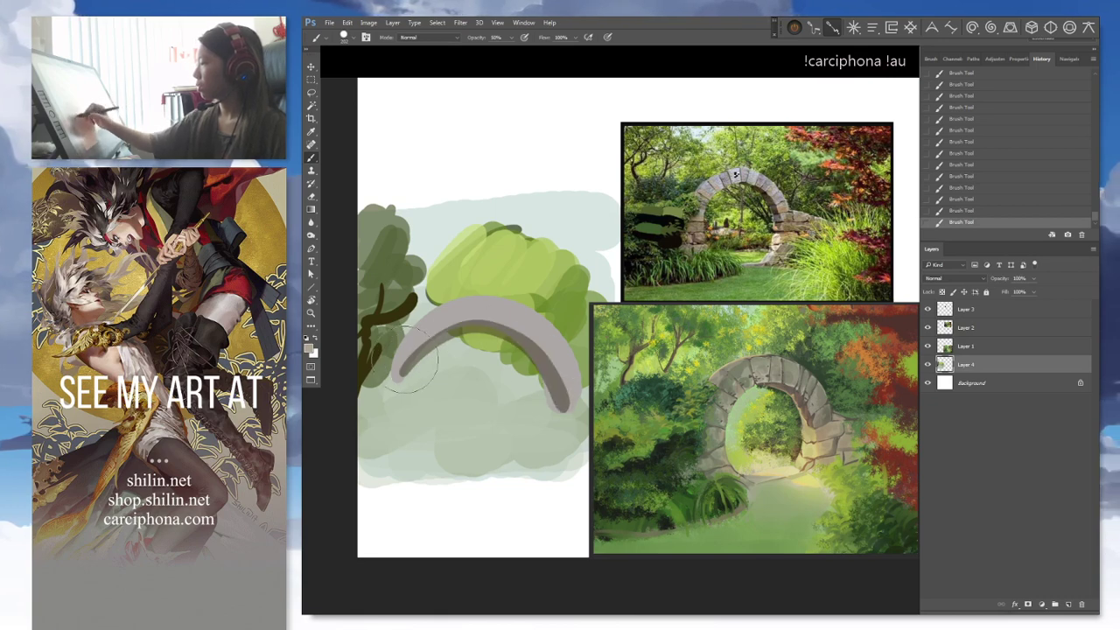
drag(413, 355, 538, 350)
Block in a near-black bush at the arch's left foot and build green masses on it with sampled colours, ending at 30% opacity
mouse_move(358, 369)
mouse_down()
mouse_move(381, 396)
mouse_move(385, 382)
mouse_move(399, 382)
mouse_move(365, 368)
mouse_move(403, 407)
mouse_move(416, 390)
mouse_move(399, 401)
mouse_move(451, 438)
mouse_up()
key(0)
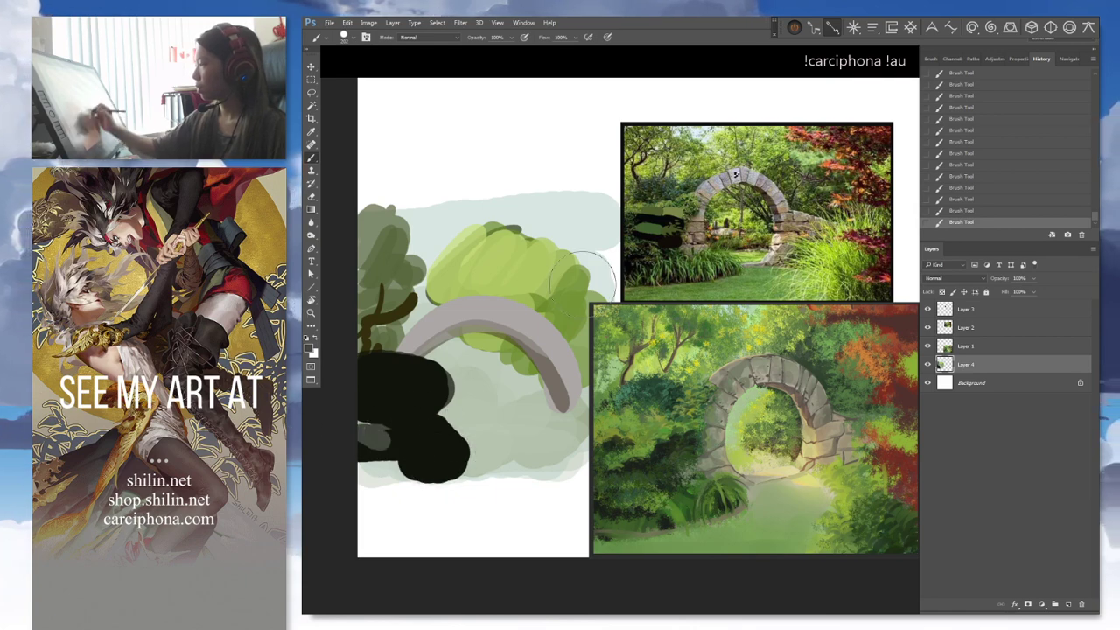
alt+click(628, 248)
mouse_move(416, 385)
mouse_down()
mouse_move(384, 440)
mouse_move(413, 430)
mouse_move(392, 406)
mouse_move(412, 376)
mouse_move(390, 374)
mouse_up()
alt+click(635, 264)
key(ctrl+z)
key(3)
mouse_move(407, 376)
mouse_down()
mouse_move(446, 401)
mouse_move(437, 441)
mouse_move(458, 466)
mouse_move(382, 464)
mouse_up()
Wash in the ground below the arch, and paint a flat green lawn and a brighter yellow-green mound at 100% opacity
drag(522, 455, 455, 465)
alt+click(687, 311)
drag(476, 412, 535, 397)
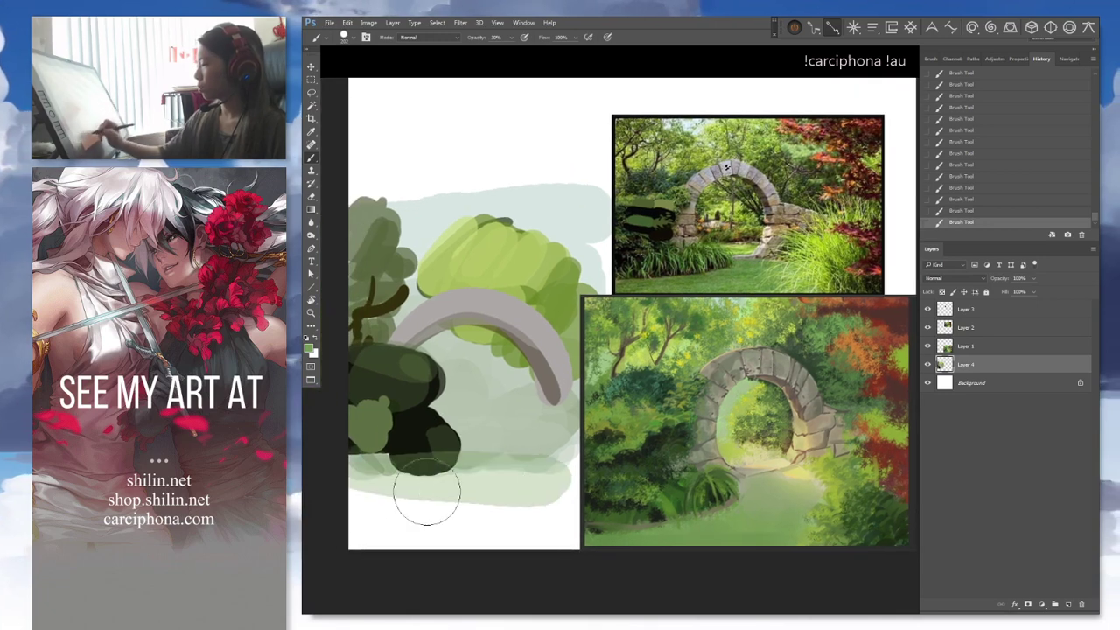
key(0)
drag(350, 482, 337, 497)
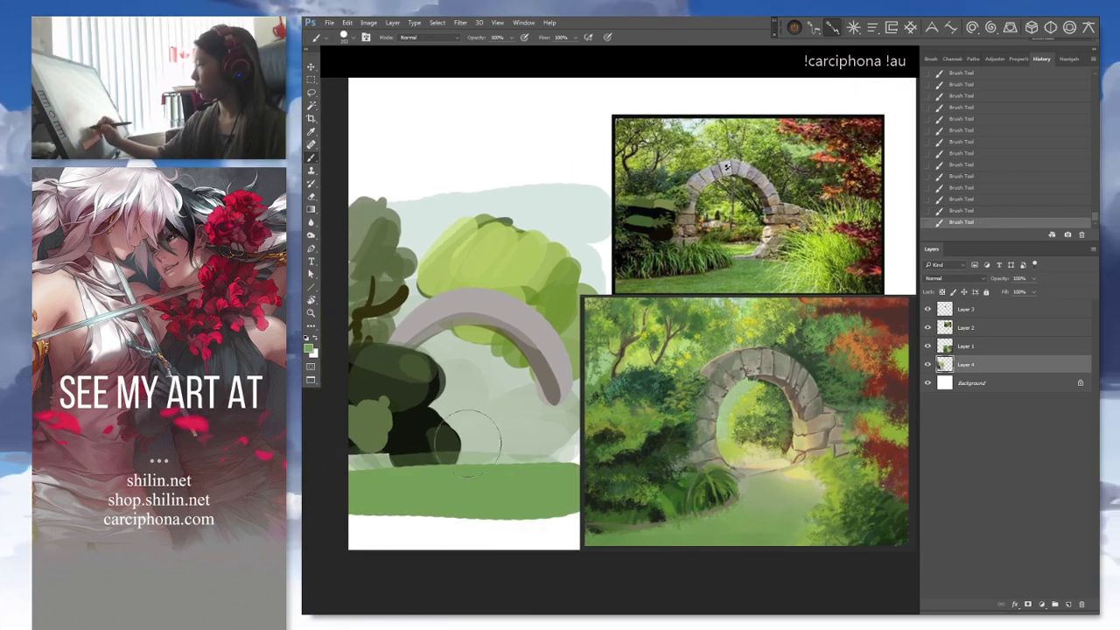
mouse_move(473, 448)
mouse_down()
mouse_move(502, 451)
mouse_move(543, 423)
mouse_move(543, 433)
mouse_move(499, 433)
mouse_move(443, 412)
mouse_move(578, 427)
mouse_move(560, 458)
mouse_move(596, 430)
mouse_up()
Simplify the tree crown into flat light and mid-green shapes, and touch up the shaded bush with its sampled green
drag(712, 146, 796, 119)
drag(777, 238, 723, 273)
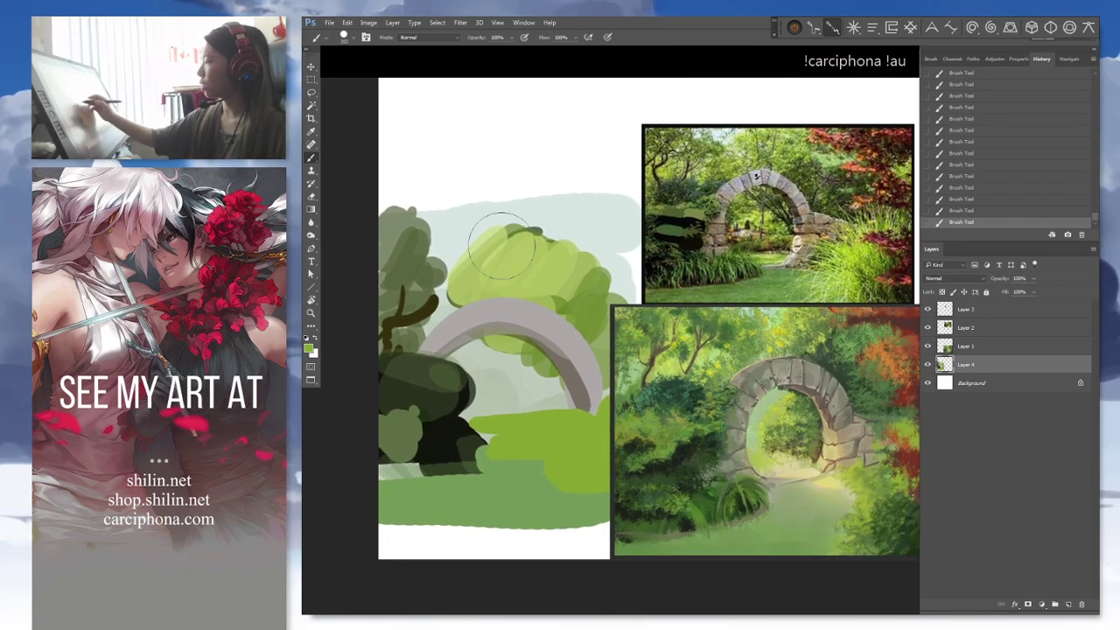
alt+click(588, 273)
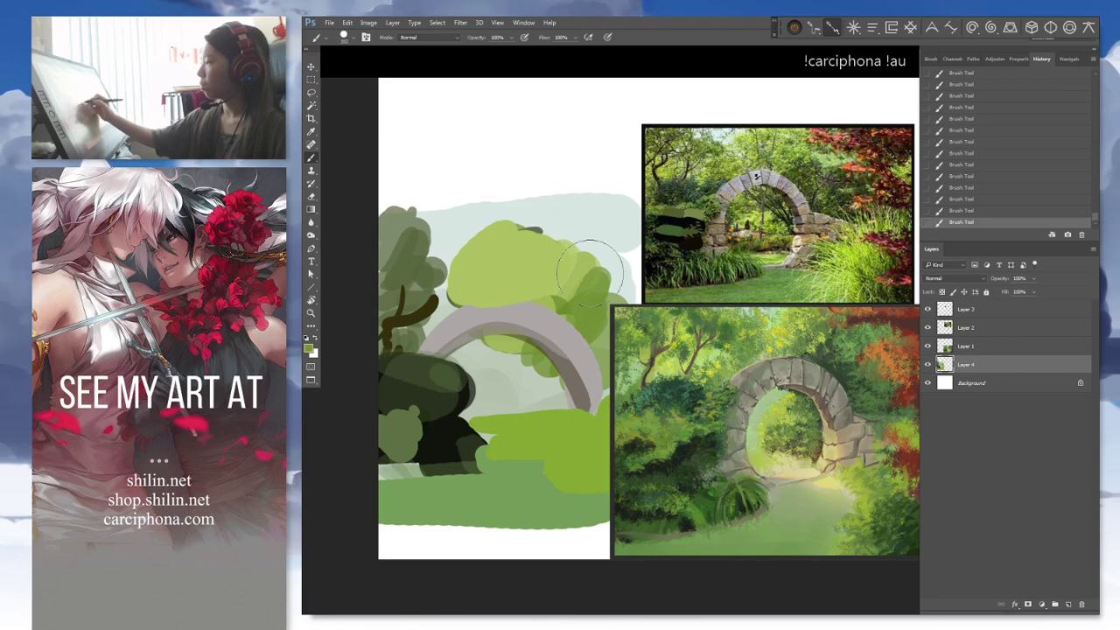
drag(588, 271, 585, 308)
drag(534, 349, 512, 358)
alt+click(441, 376)
drag(402, 378, 441, 390)
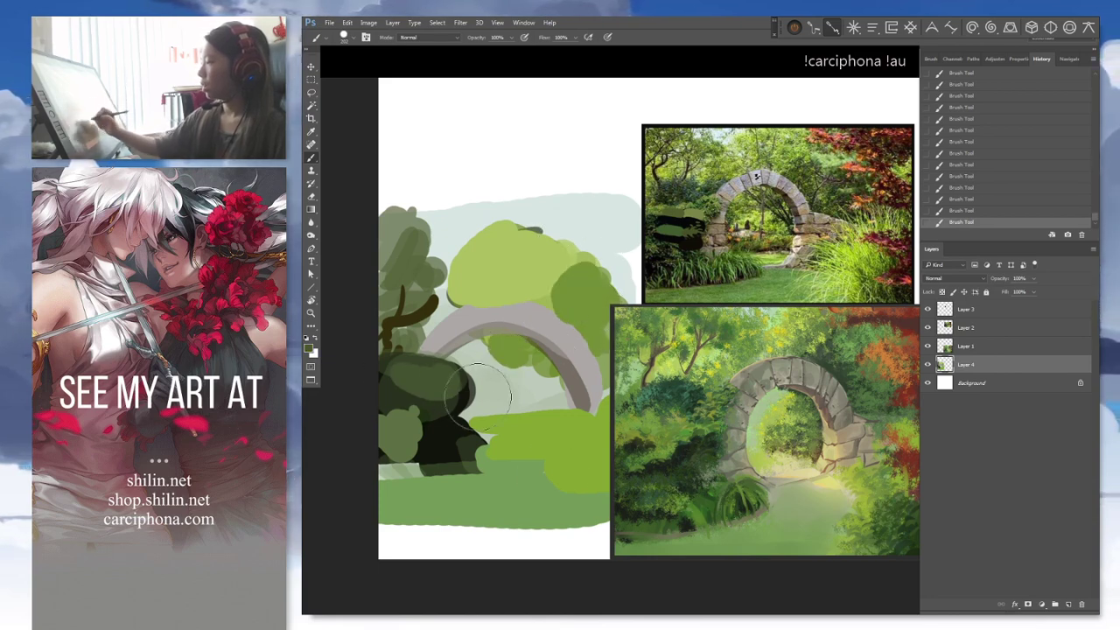
drag(615, 482, 557, 512)
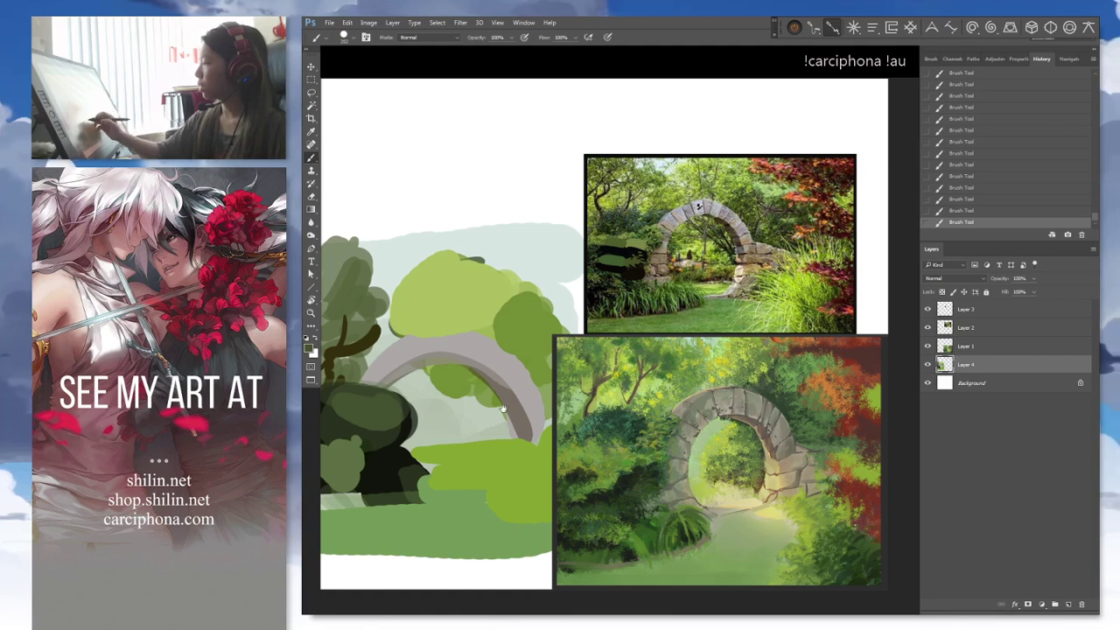
drag(503, 409, 562, 366)
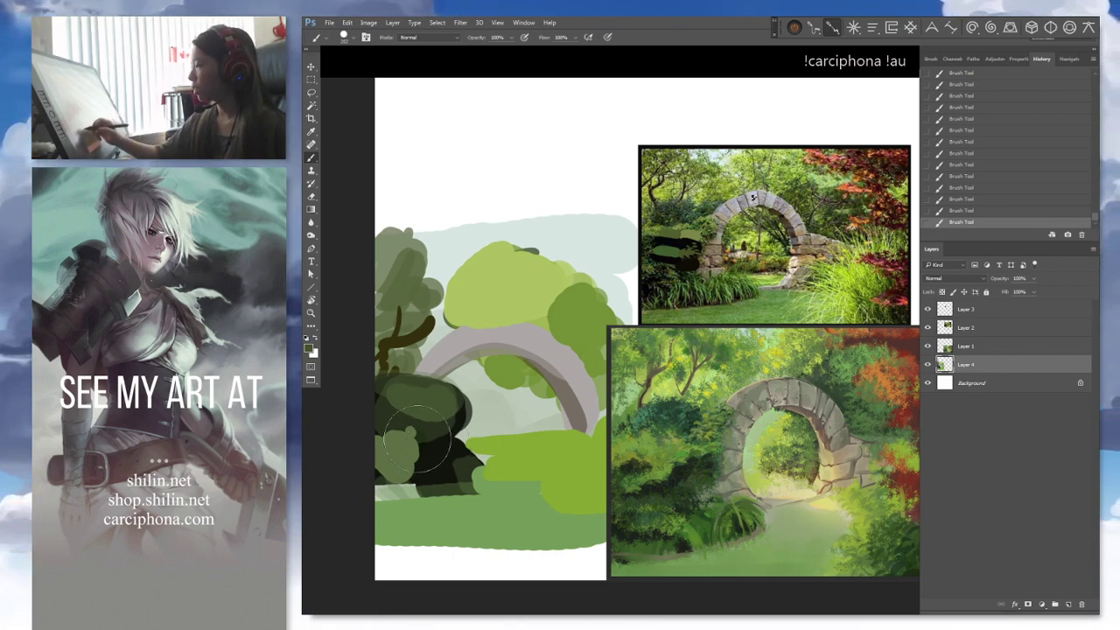
Reduce the hard round brush to 34 px and try a small mark on the shaded bush
mouse_move(437, 446)
mouse_down()
mouse_move(439, 468)
mouse_move(429, 451)
mouse_move(457, 427)
mouse_up()
right_click(454, 428)
click(514, 456)
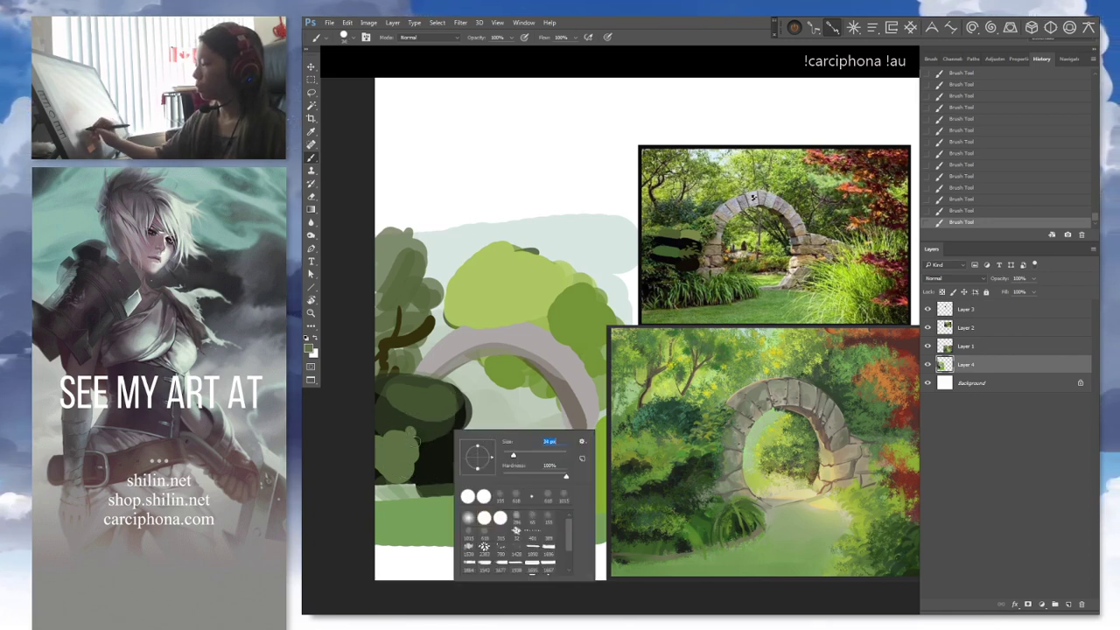
click(416, 468)
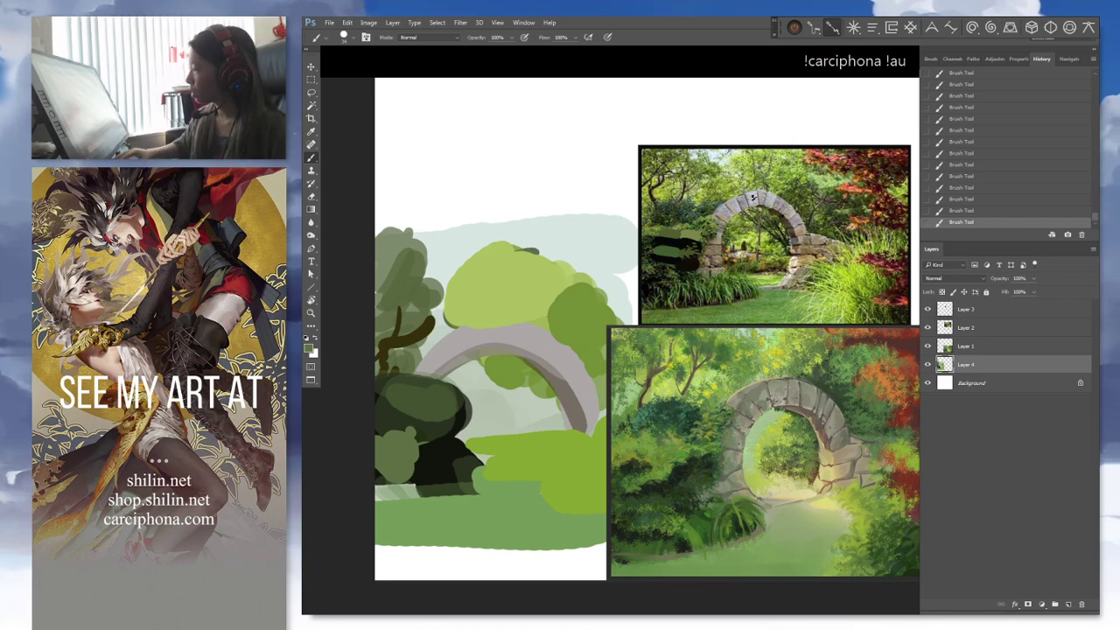
key(ctrl+z)
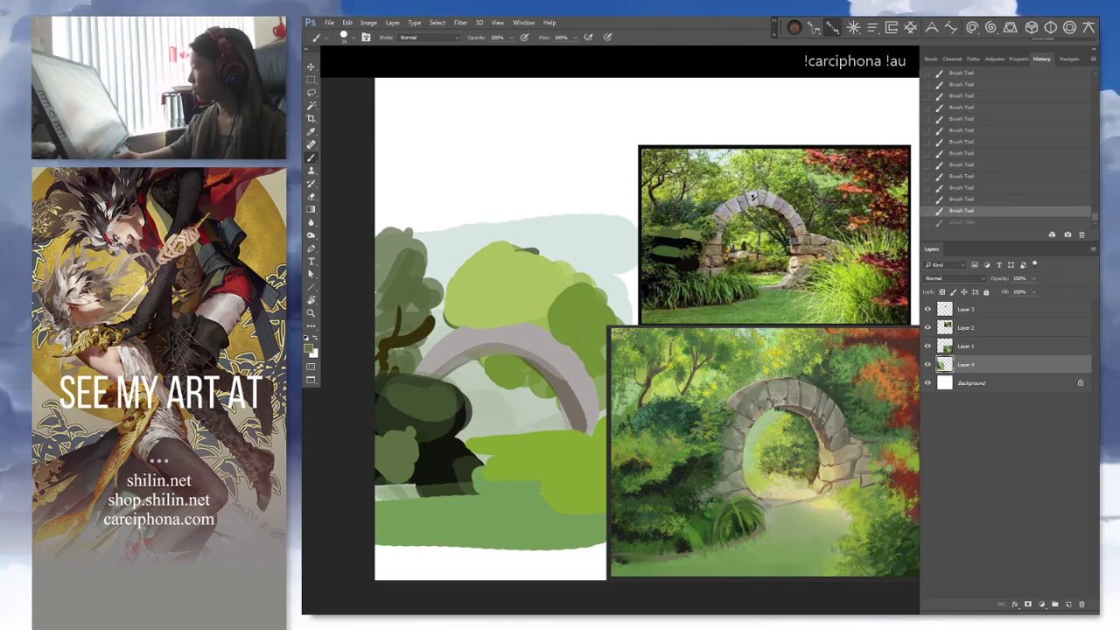
Switch to the scattered-leaf brush preset, reduce its size, and try leaf strokes on the shaded bush, undoing each
right_click(521, 408)
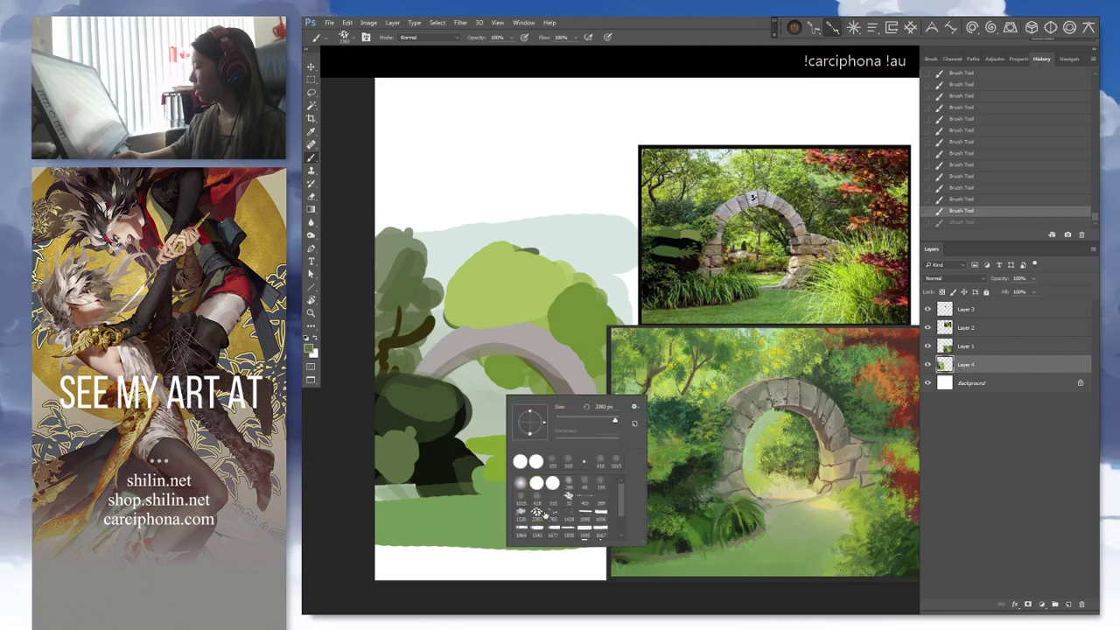
click(463, 408)
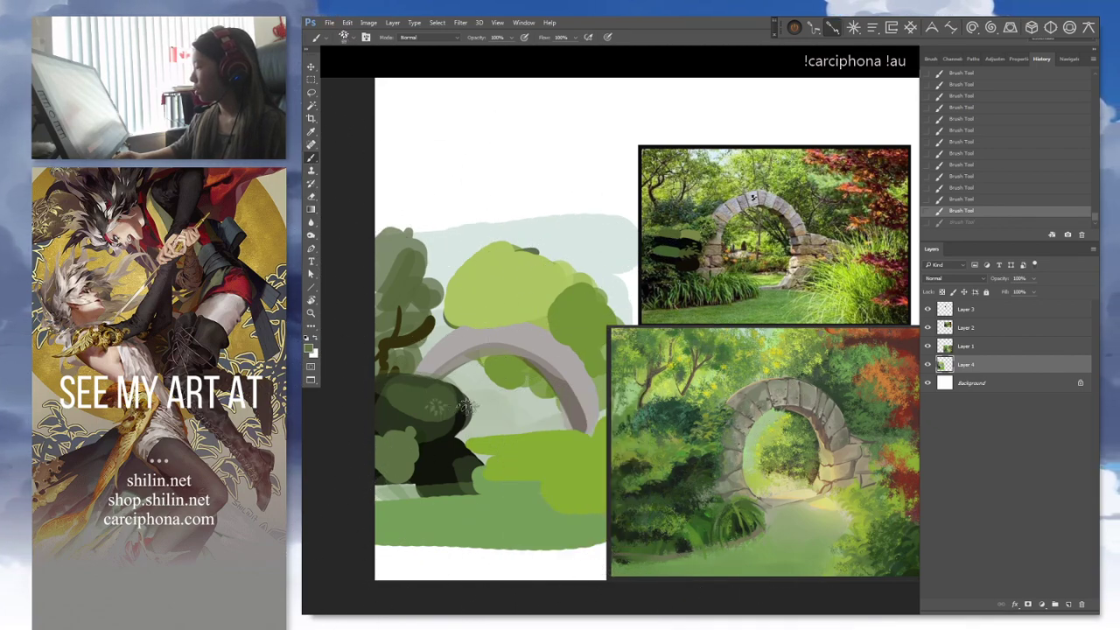
drag(466, 408, 436, 407)
key(ctrl+z)
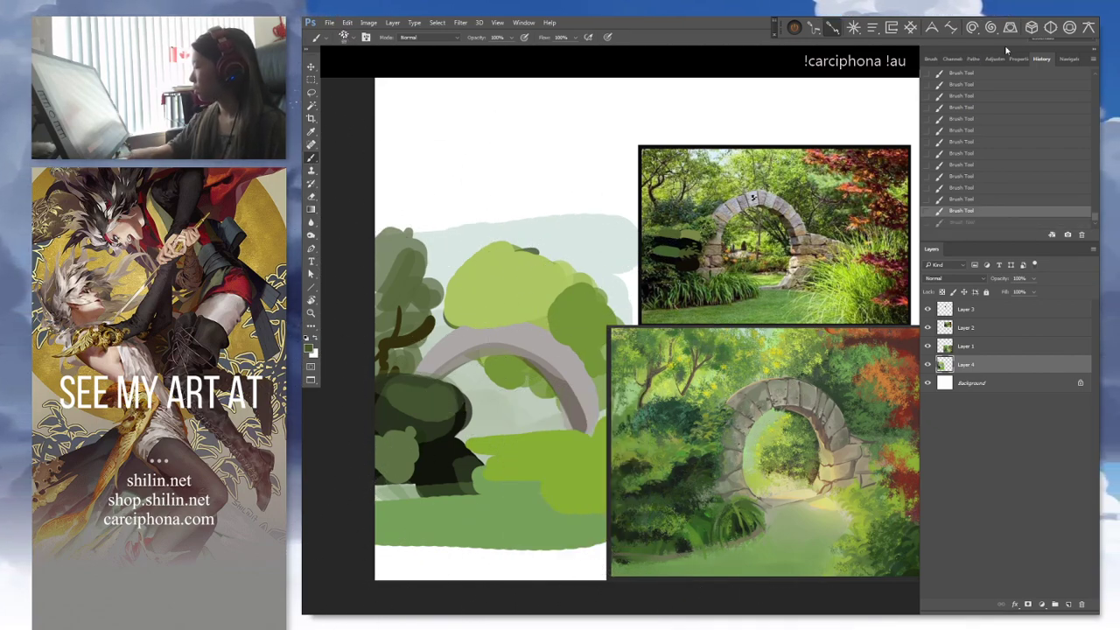
mouse_move(463, 413)
mouse_down()
mouse_move(456, 443)
mouse_move(456, 406)
mouse_move(436, 415)
mouse_move(460, 444)
mouse_move(435, 417)
mouse_move(459, 450)
mouse_up()
key(ctrl+z)
Resize the leaf brush and paint leafy texture over the top of the dark bush
right_click(446, 392)
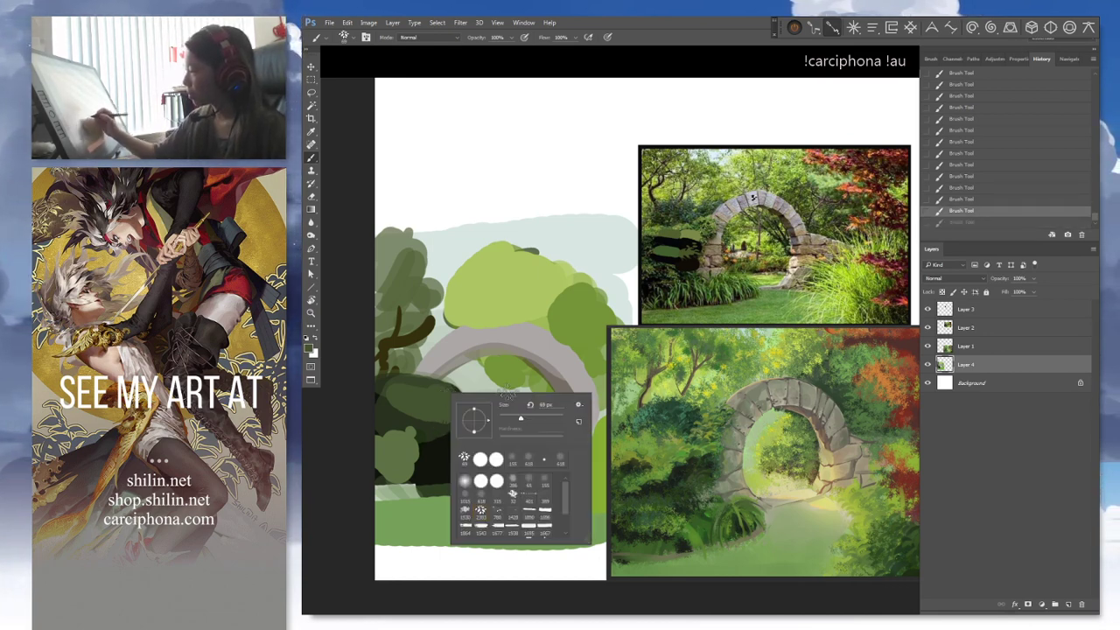
key(Return)
click(474, 397)
drag(459, 394, 425, 392)
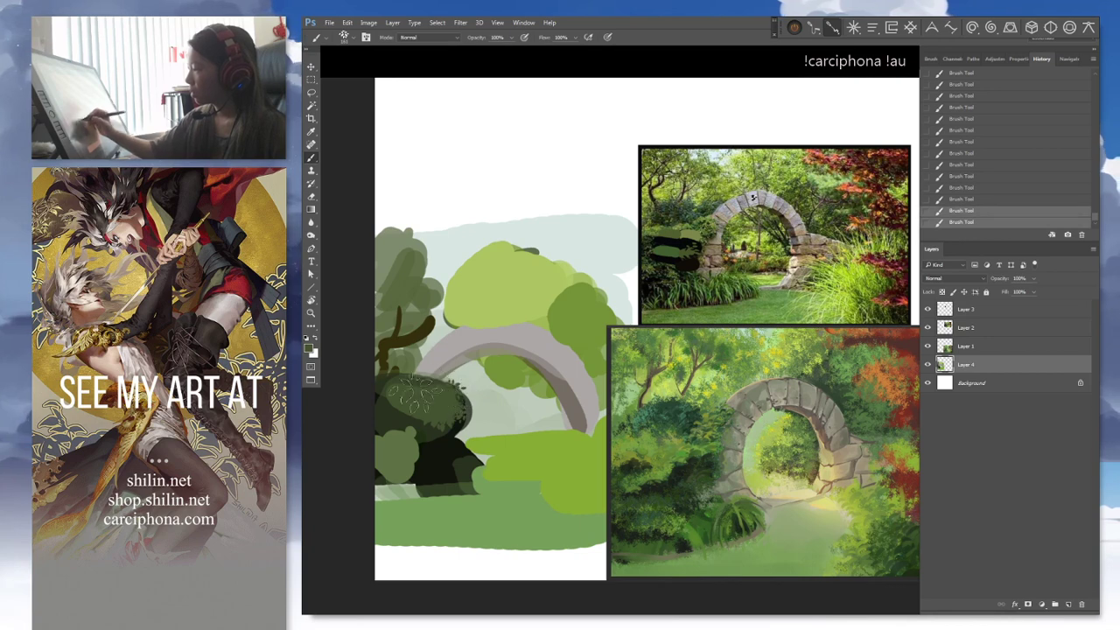
Dab leaf texture around the small light-green bush in front of the dark bush to break up its edges
click(419, 437)
click(427, 450)
click(419, 473)
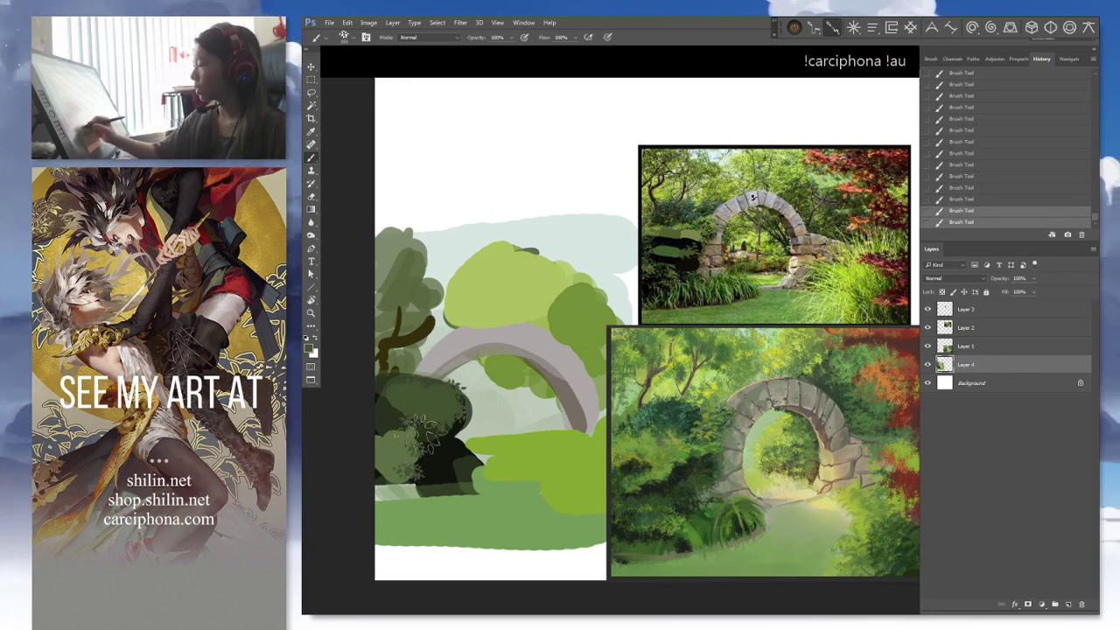
click(413, 475)
click(420, 459)
click(430, 459)
click(425, 482)
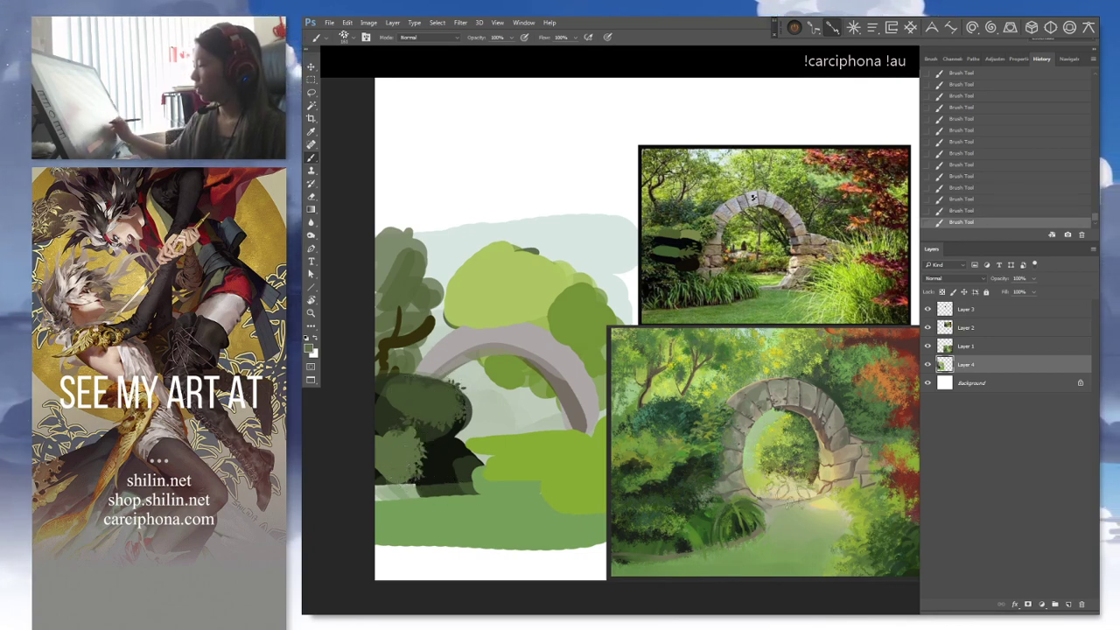
click(467, 473)
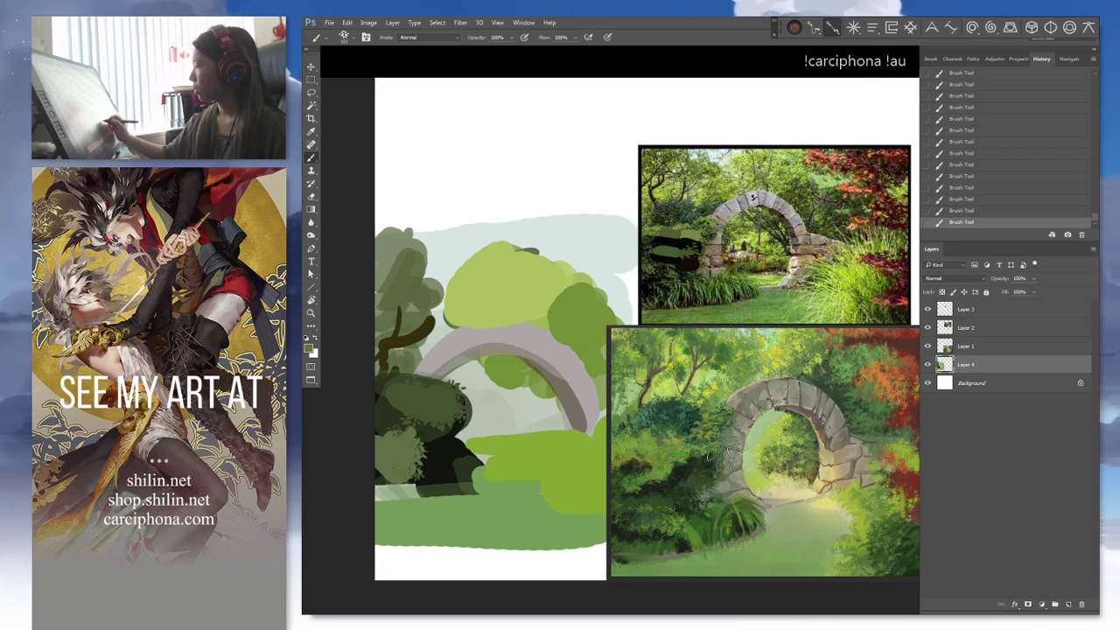
Try a dark leafy branch rising above the arch over the light tree crown with a sampled dark green
alt+click(436, 438)
drag(446, 324, 473, 263)
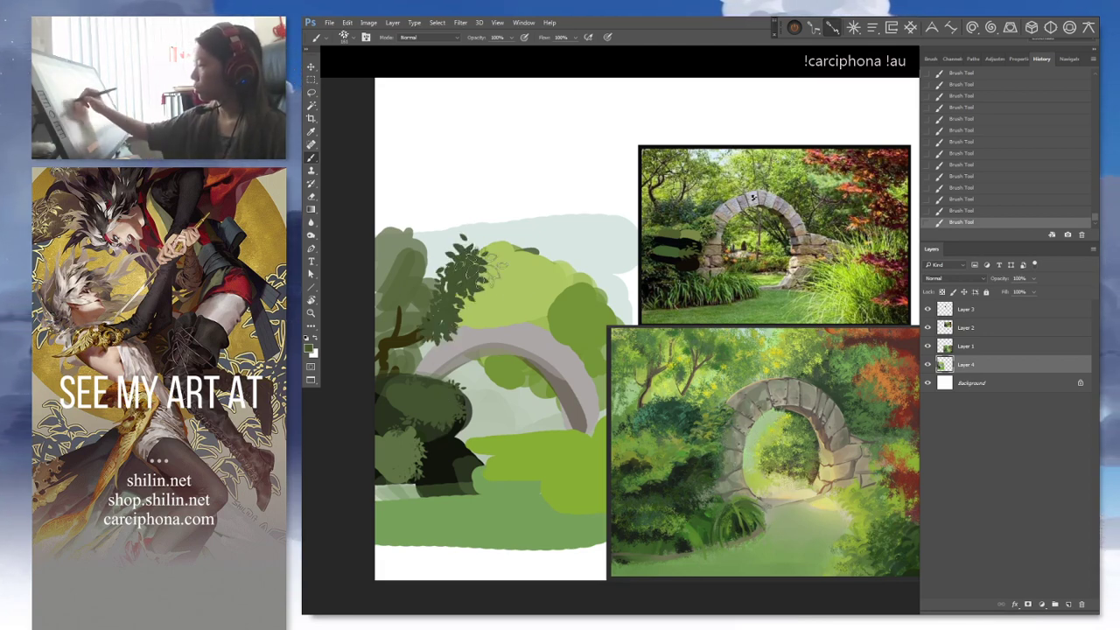
key(ctrl+z)
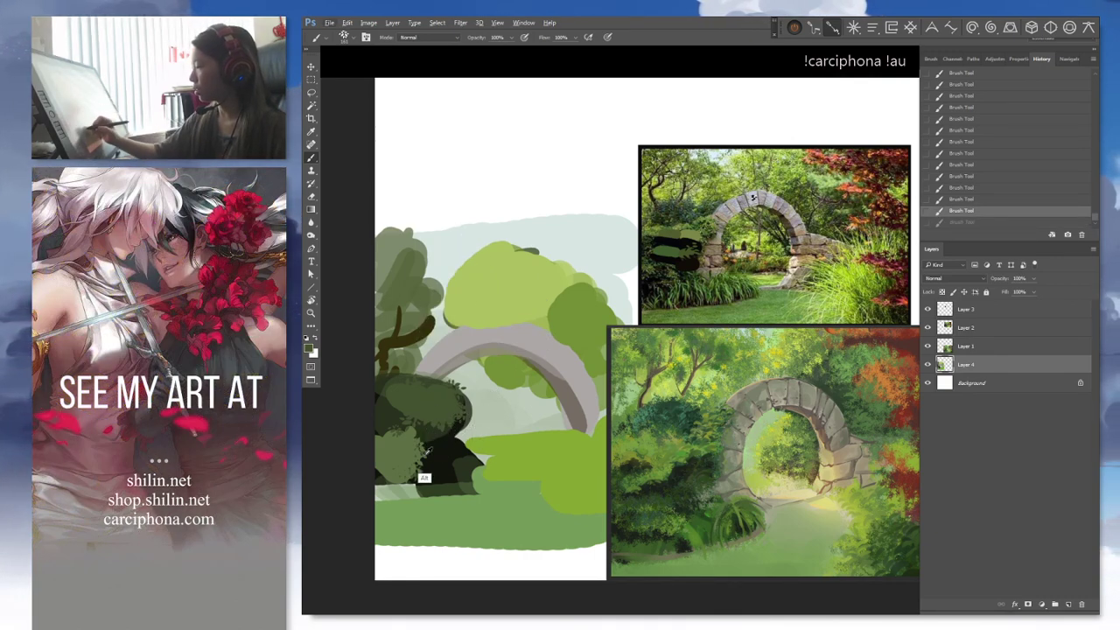
Undo a full-strength leaf stroke and dab sampled yellow-green leaf highlights on the small bush at 30% opacity
alt+click(717, 384)
mouse_move(424, 460)
mouse_down()
mouse_move(379, 459)
mouse_move(436, 437)
mouse_move(467, 468)
mouse_move(457, 392)
mouse_up()
key(ctrl+z)
key(3)
click(418, 457)
click(412, 431)
drag(550, 463, 488, 442)
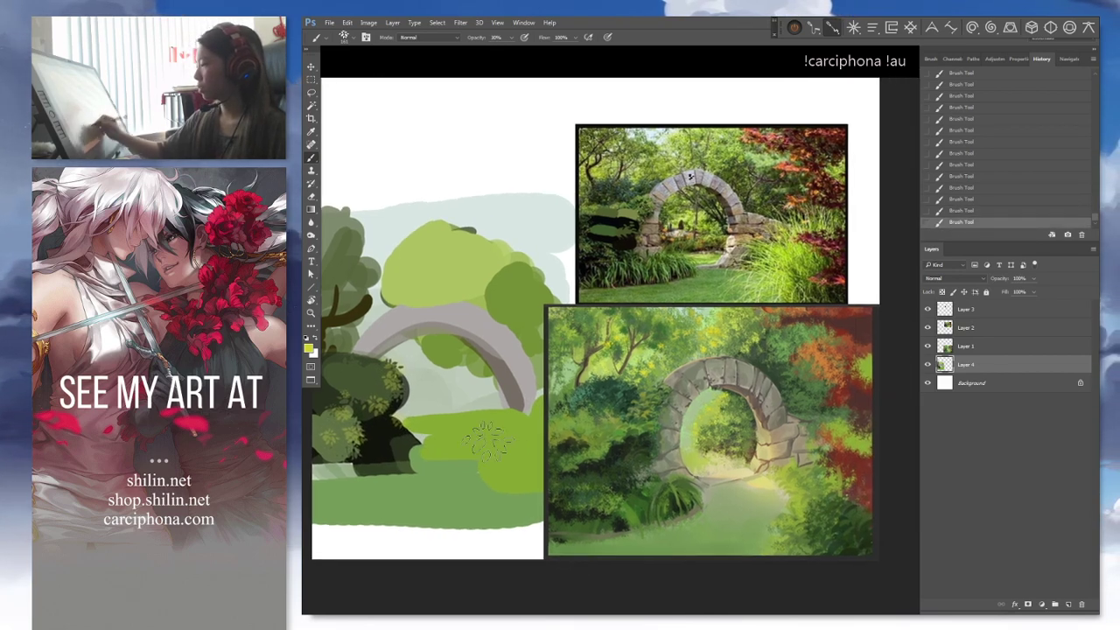
Undo the last few leaf brush strokes
key(ctrl+alt+z)
key(ctrl+alt+z)
key(ctrl+alt+z)
key(ctrl+alt+z)
key(ctrl+alt+z)
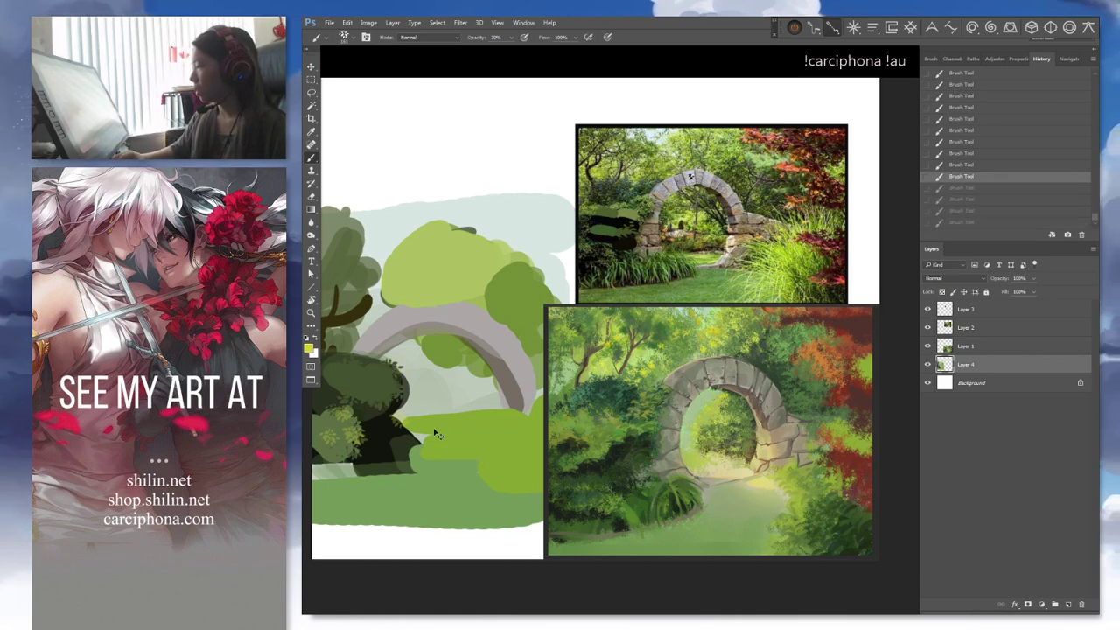
Dab green leaf texture along the lower edge of the foliage seen through the arch at 60% opacity
click(423, 360)
click(444, 372)
click(413, 350)
click(416, 360)
click(450, 376)
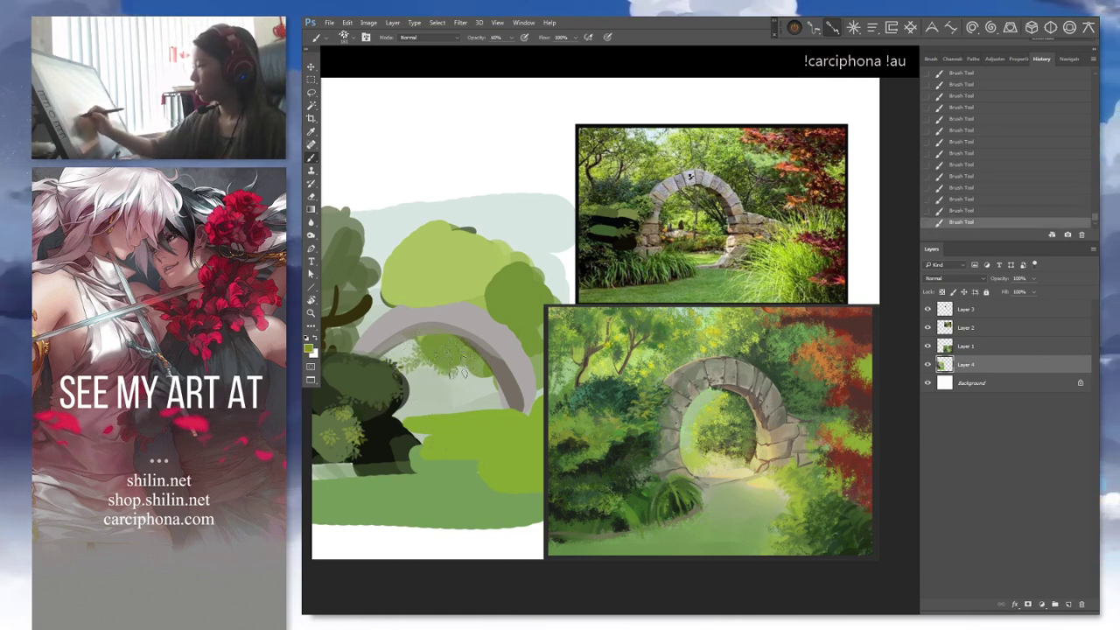
Break up the left edge of the light tree crown with leaf dabs in the sampled pale sky colour, undoing the last extra stroke
drag(490, 456, 517, 472)
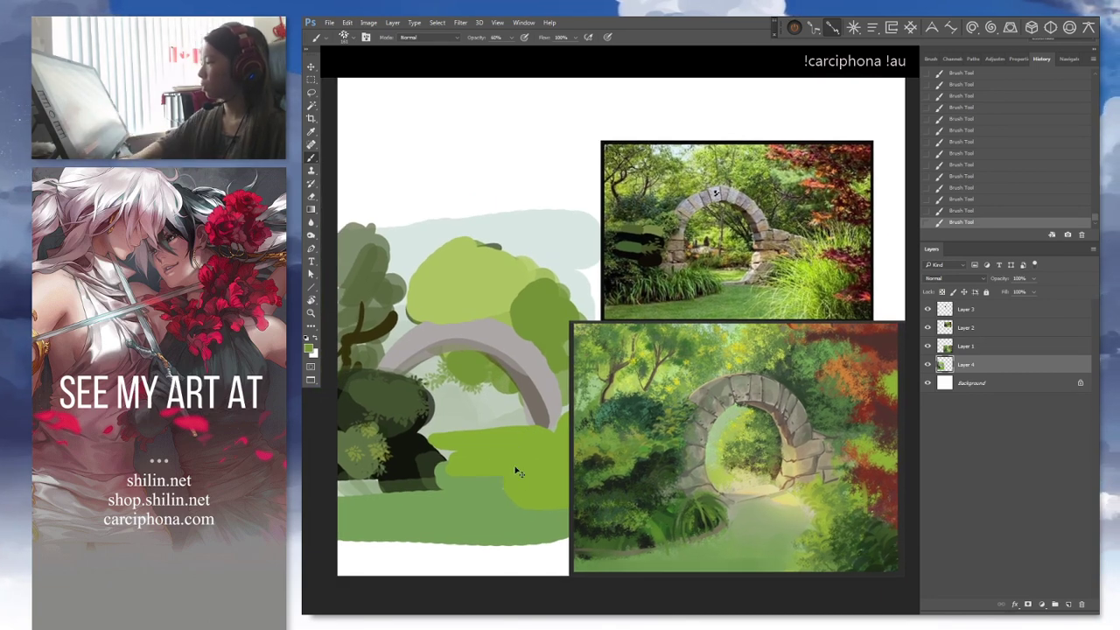
key(ctrl+minus)
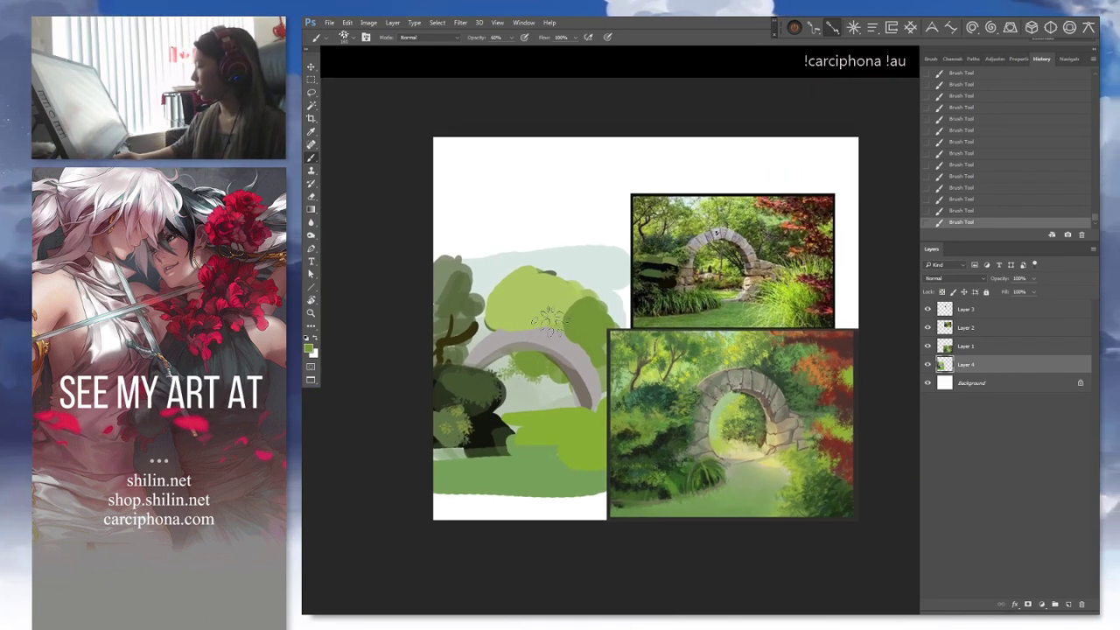
alt+click(490, 272)
mouse_move(501, 275)
mouse_down()
mouse_move(490, 308)
mouse_move(500, 287)
mouse_up()
alt+click(539, 291)
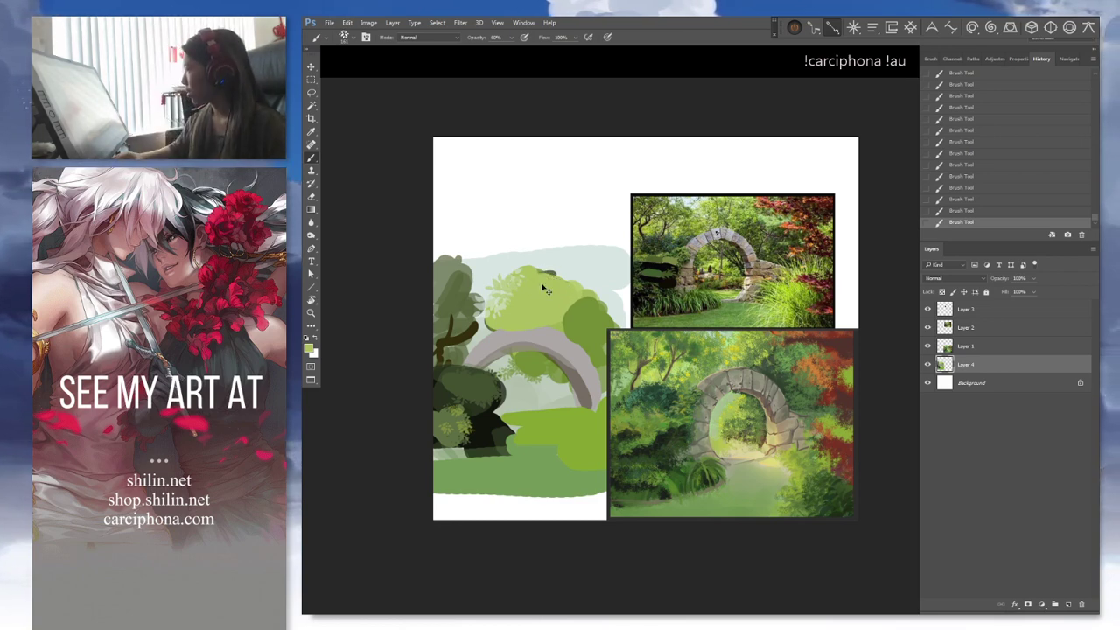
key(ctrl+z)
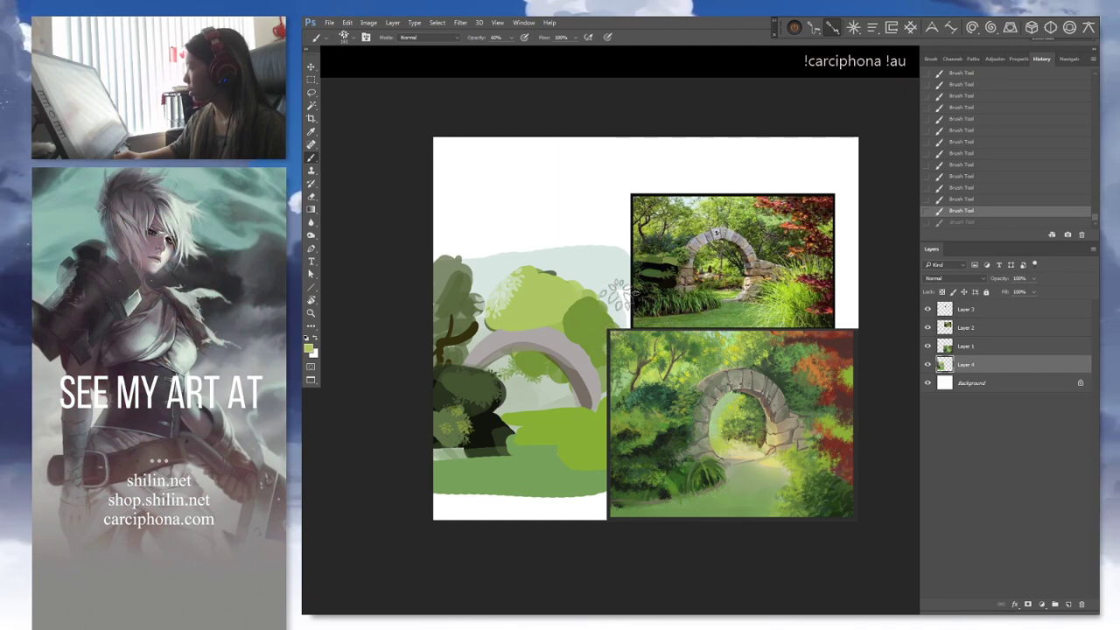
Switch to a hard round brush at 100% opacity and paint sampled dark green over the dark bush, undoing the last stroke
drag(735, 362, 645, 354)
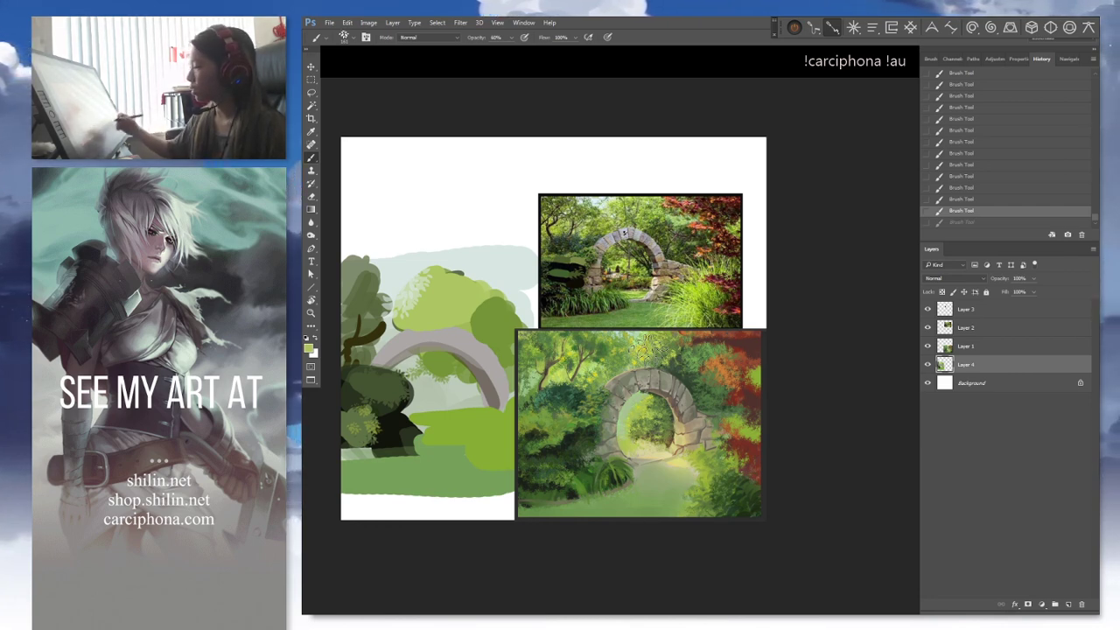
right_click(437, 401)
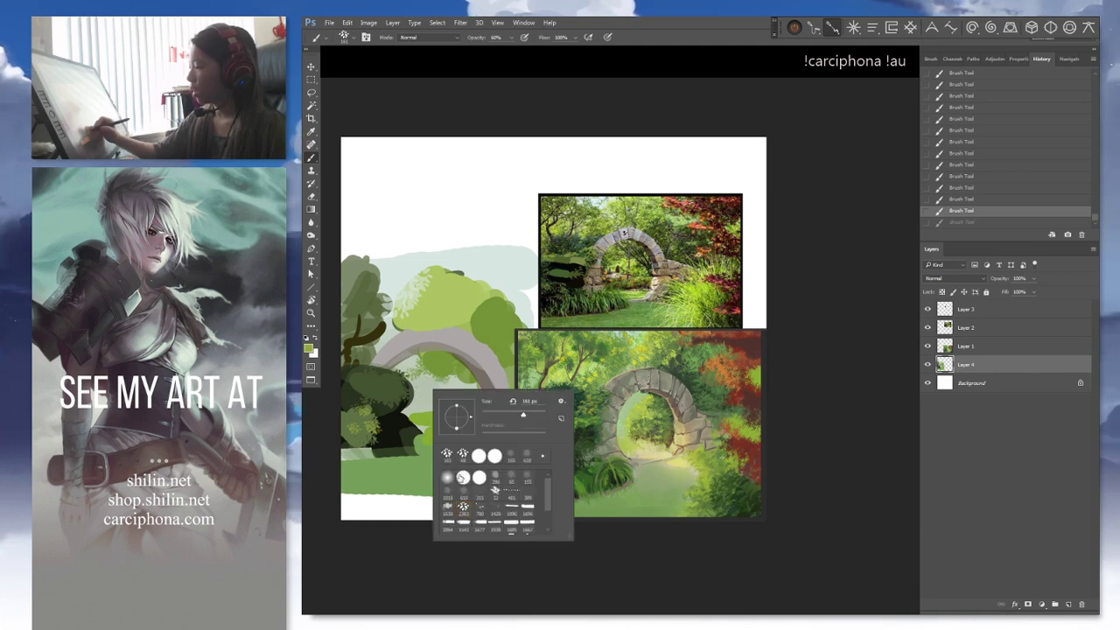
click(491, 371)
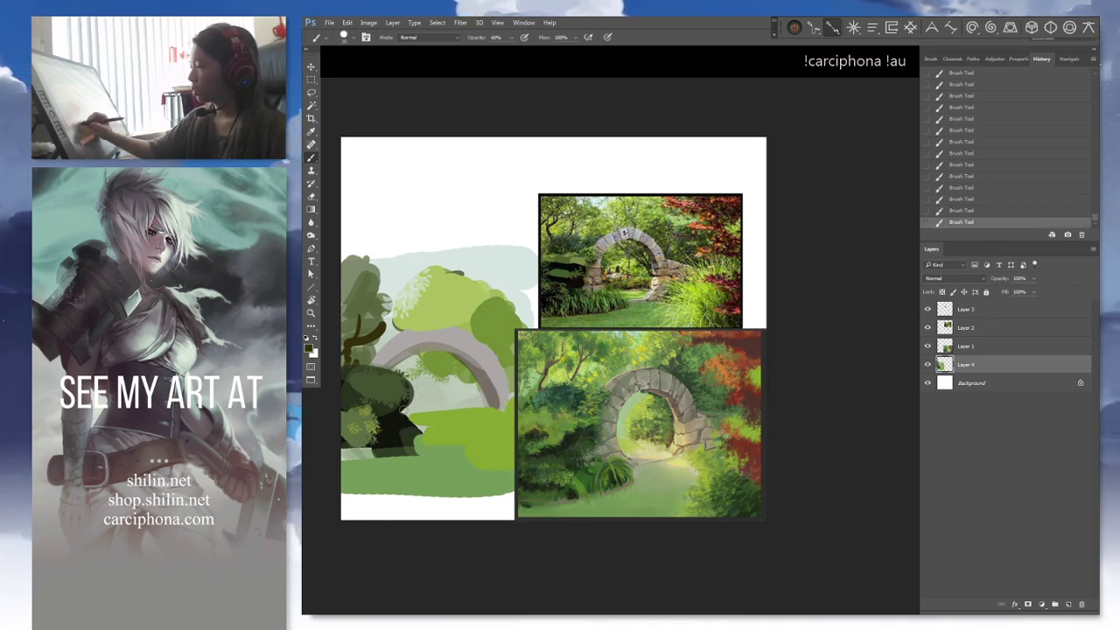
alt+click(388, 442)
key(0)
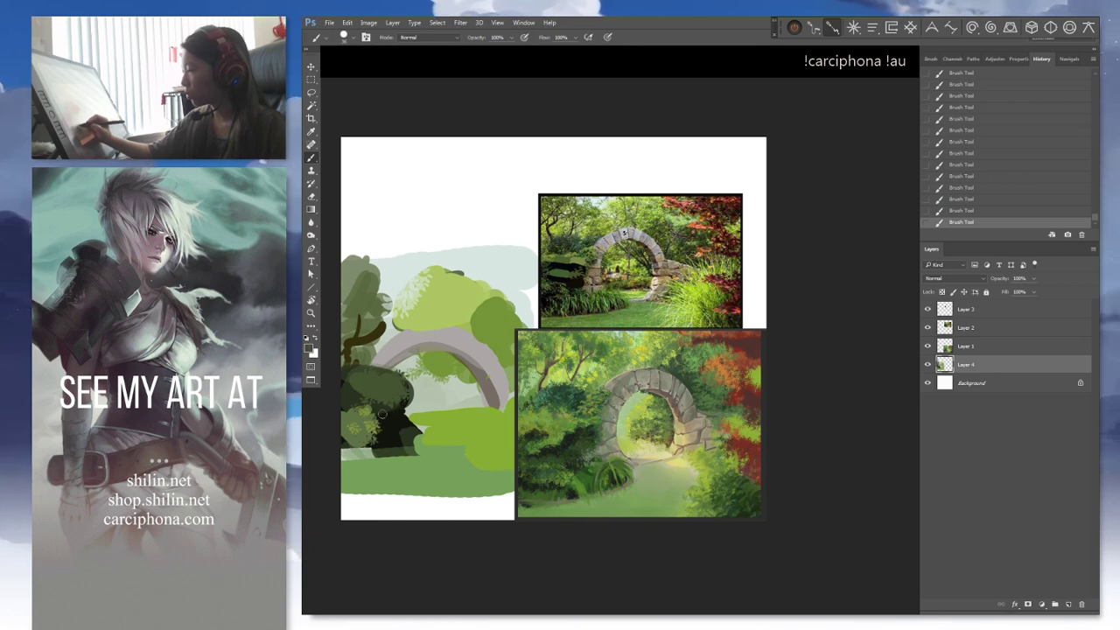
key(ctrl+z)
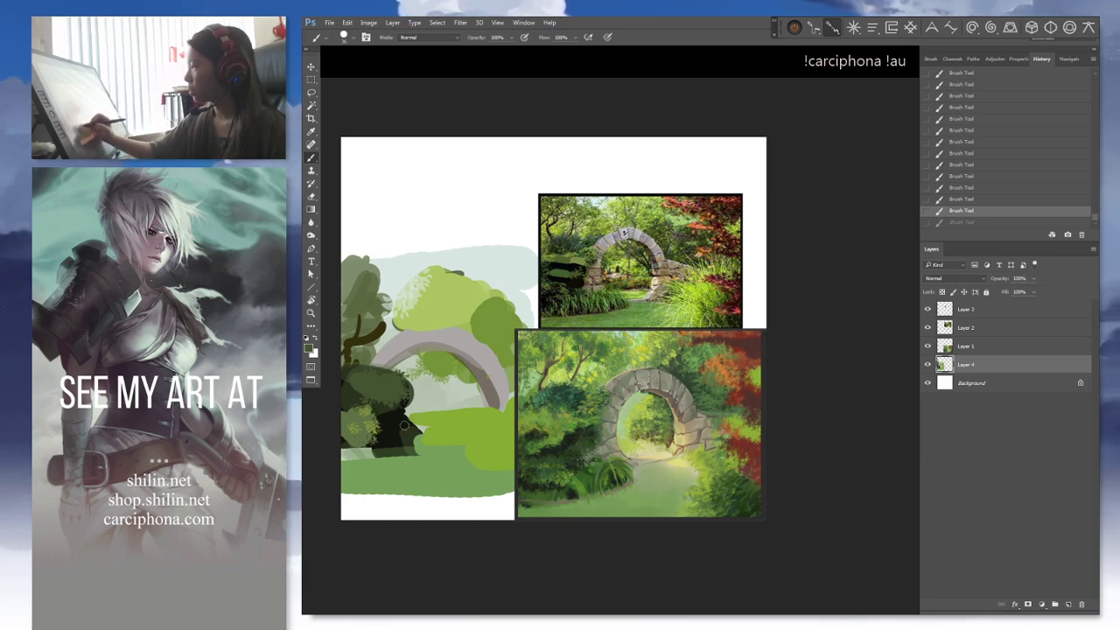
Choose a large soft round brush and softly shade the greenery beneath the arch and the dark bush with sampled greens and darks
mouse_move(445, 414)
mouse_down()
mouse_move(500, 440)
mouse_move(469, 435)
mouse_move(490, 421)
mouse_up()
right_click(490, 453)
alt+click(492, 435)
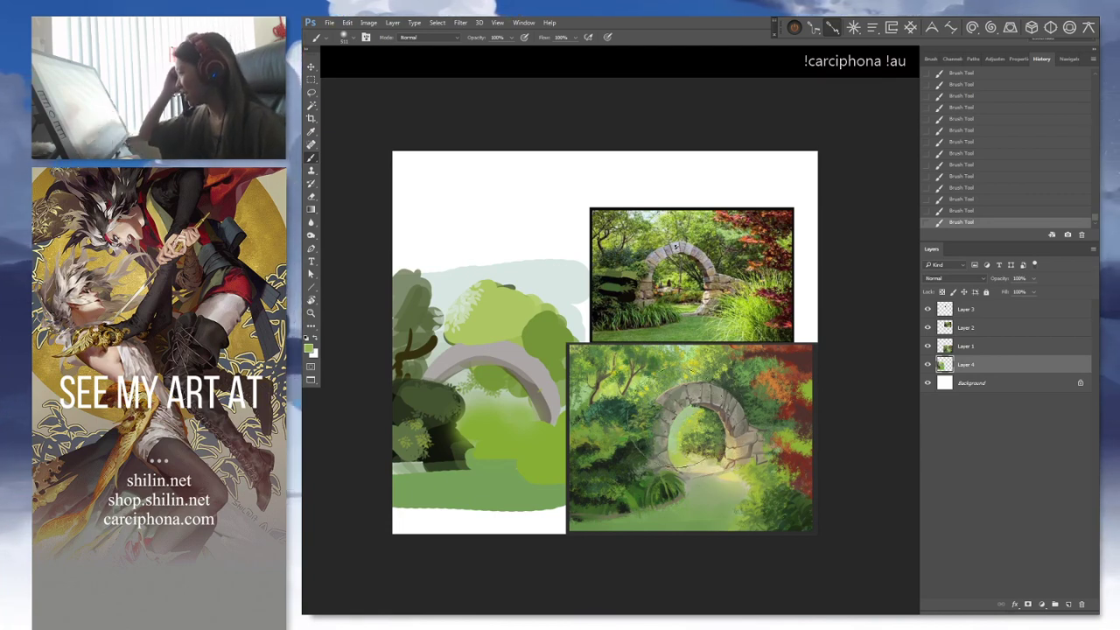
alt+click(438, 442)
click(444, 430)
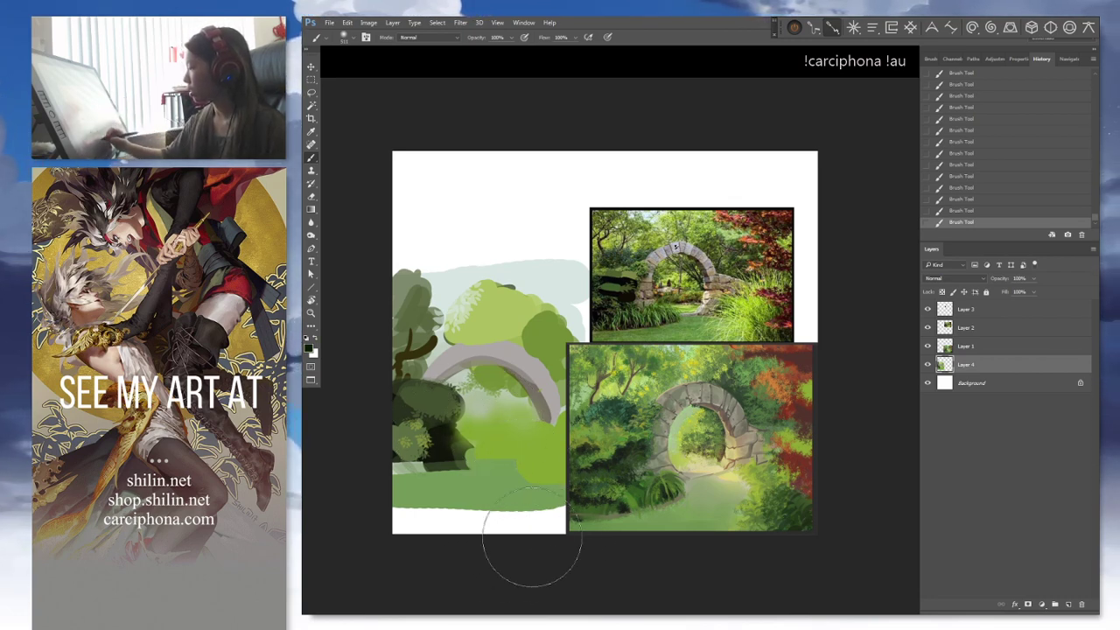
Switch back to a hard round brush and add a new layer above Layer 3
key(alt)
right_click(674, 429)
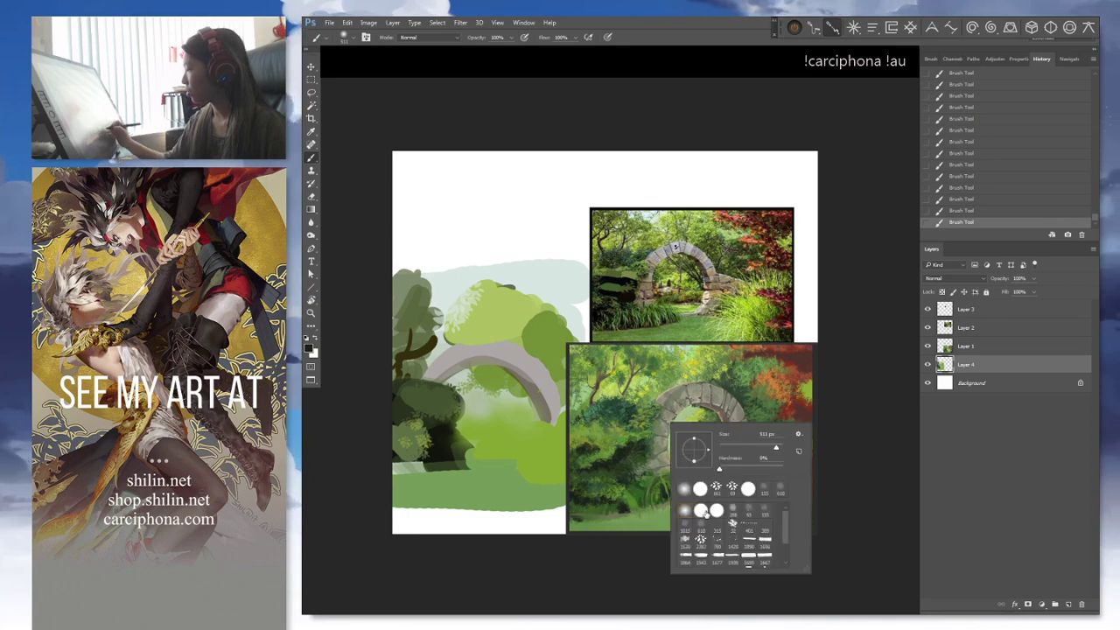
click(621, 450)
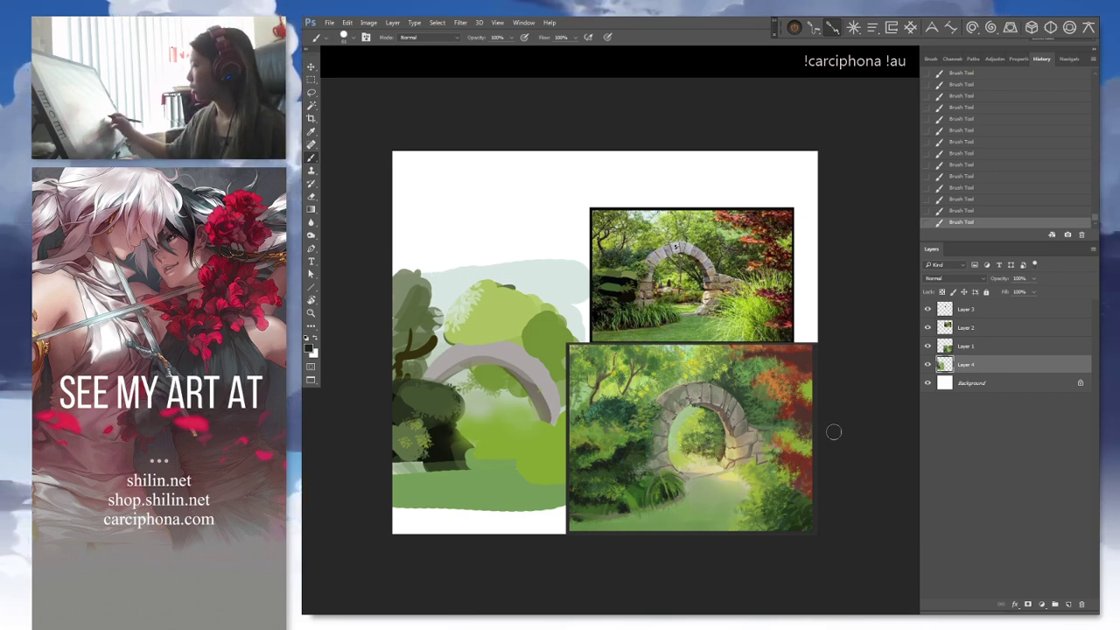
drag(821, 380, 703, 365)
click(978, 308)
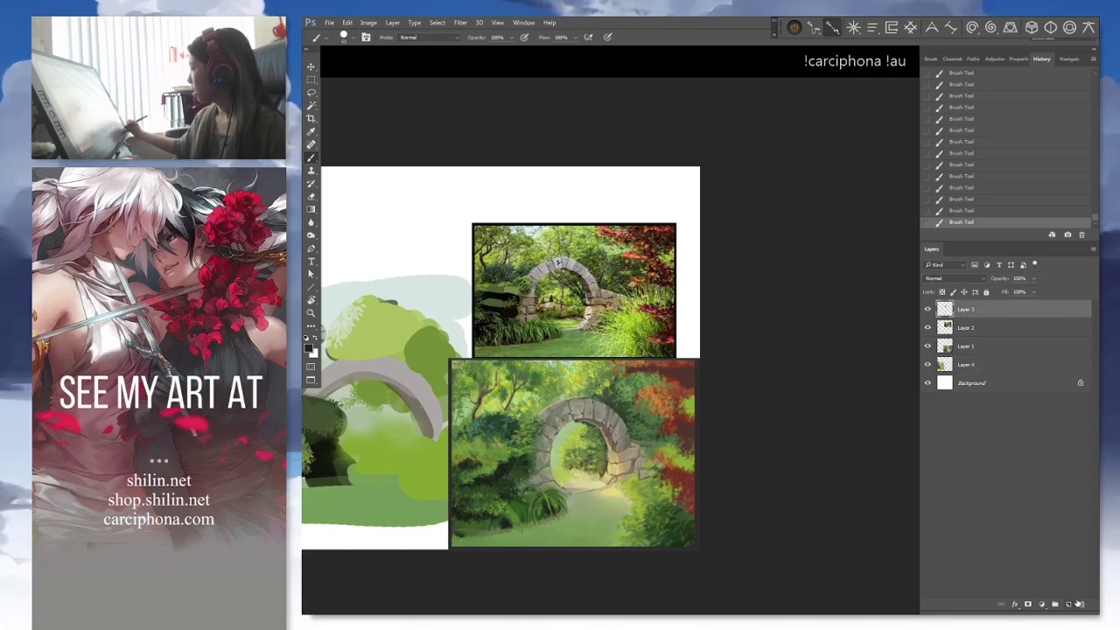
click(1081, 604)
key(Escape)
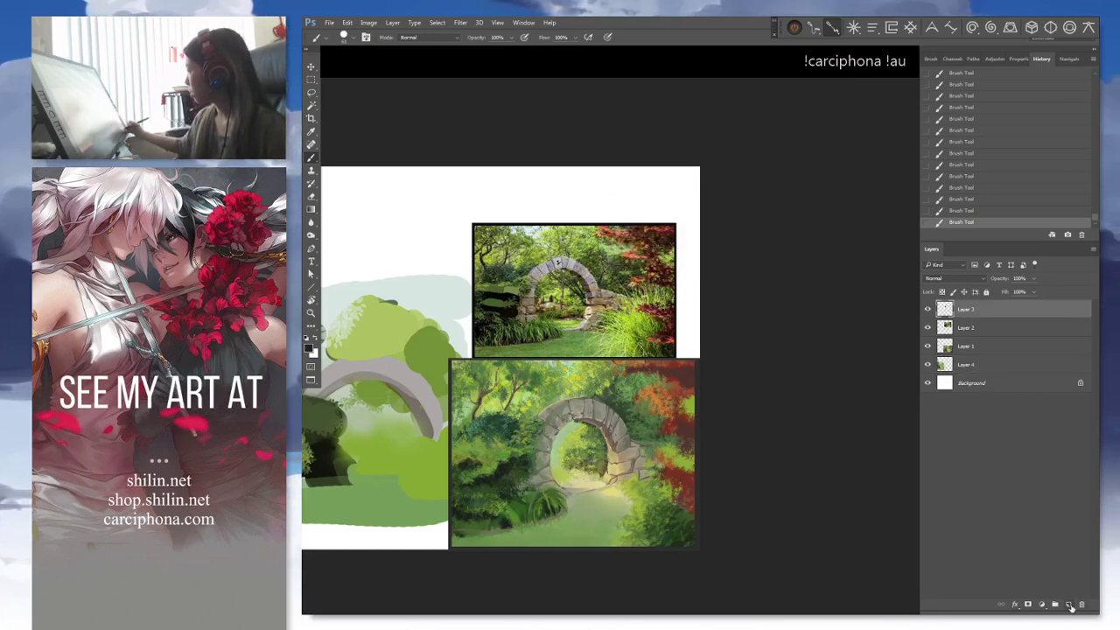
click(1068, 604)
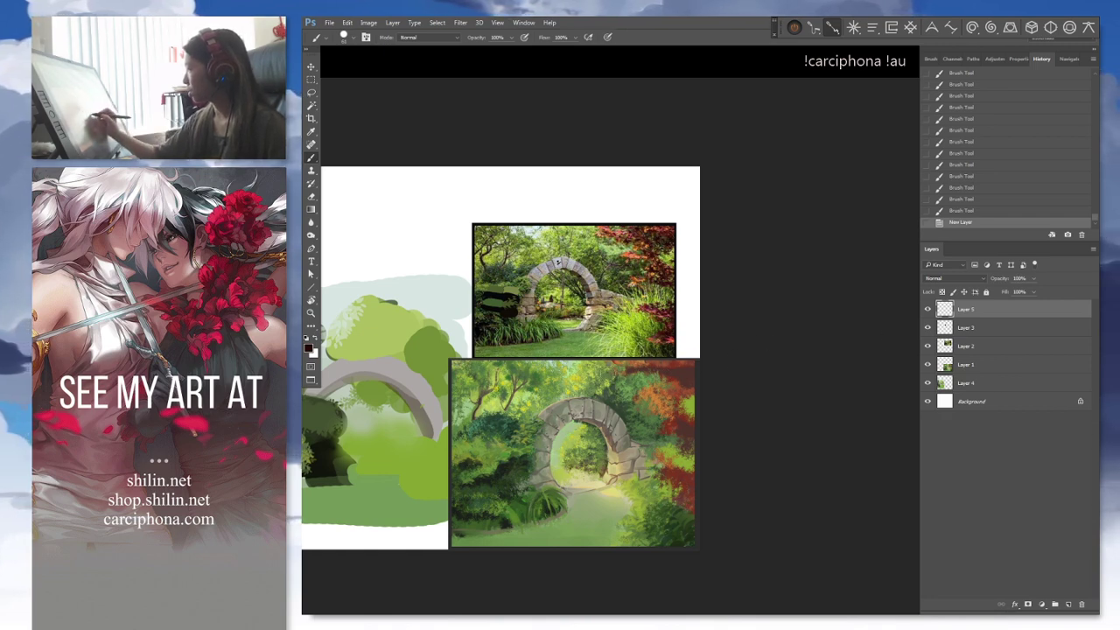
Paint a flat dark-red foliage shape above the painting's arch and dab sampled orange-red light patches onto it
drag(604, 371, 553, 373)
alt+click(642, 252)
drag(551, 370, 560, 373)
drag(560, 371, 567, 375)
drag(564, 373, 573, 379)
drag(575, 372, 579, 376)
drag(580, 373, 587, 378)
drag(585, 373, 587, 383)
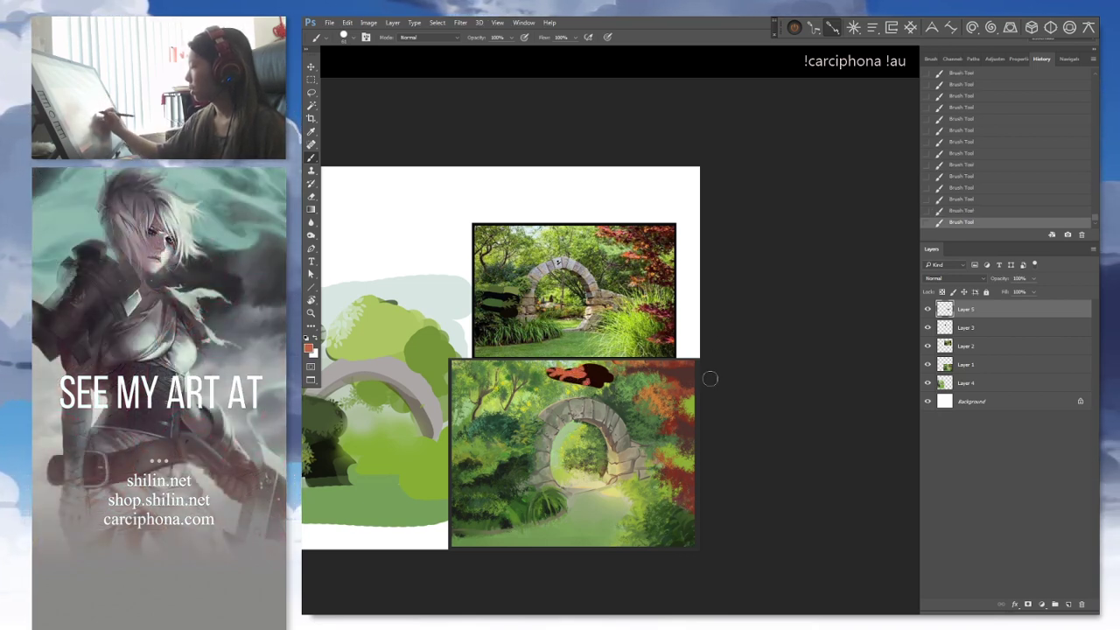
alt+click(680, 405)
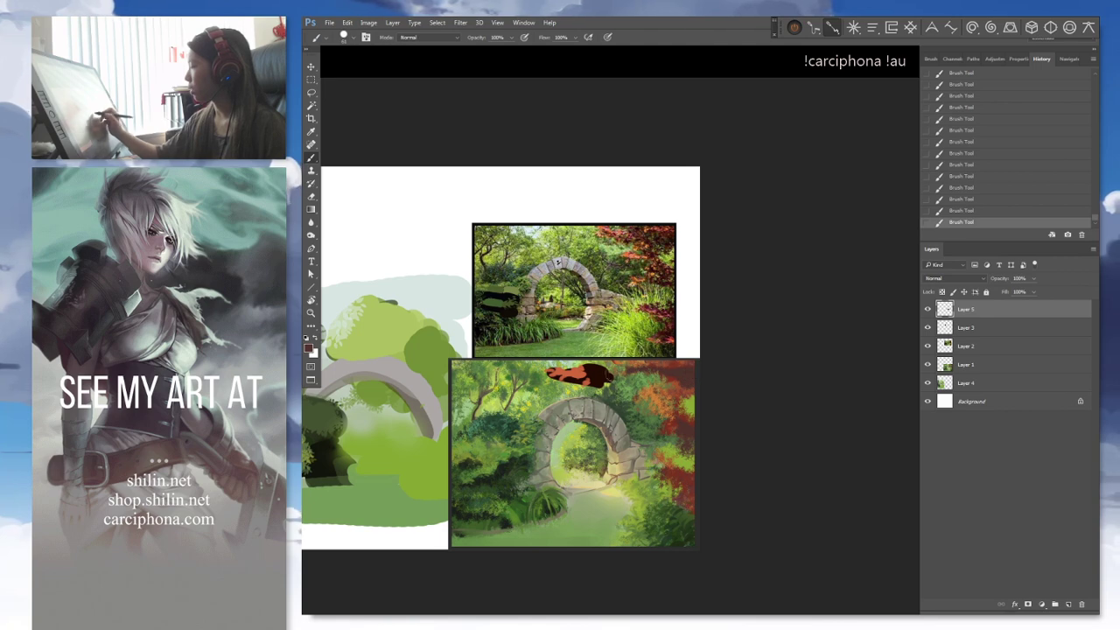
Try flat dark-red strokes over the red foliage in the painting and over the red tree in the photo
alt+click(604, 380)
drag(646, 371, 675, 371)
key(ctrl+z)
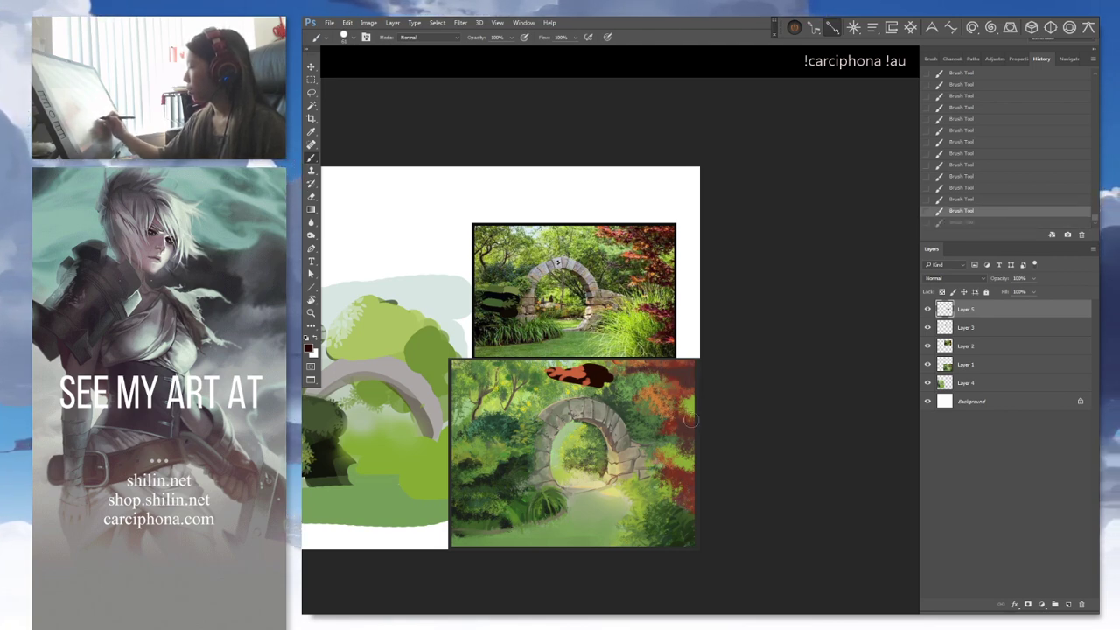
mouse_move(671, 233)
mouse_down()
mouse_move(639, 241)
mouse_move(671, 246)
mouse_move(648, 254)
mouse_move(676, 261)
mouse_up()
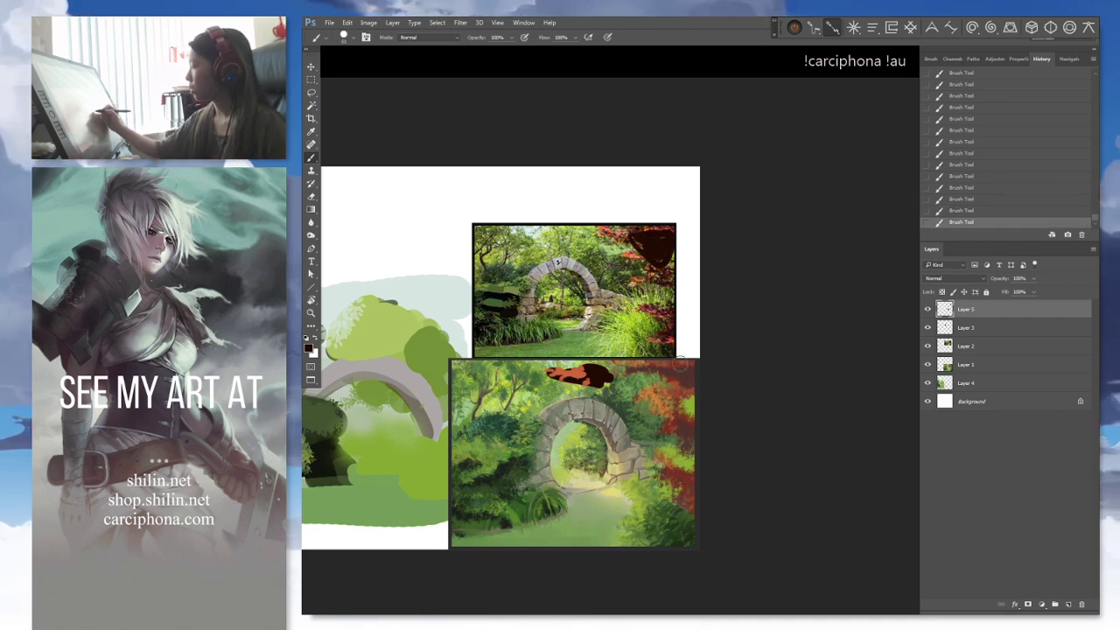
key(ctrl+z)
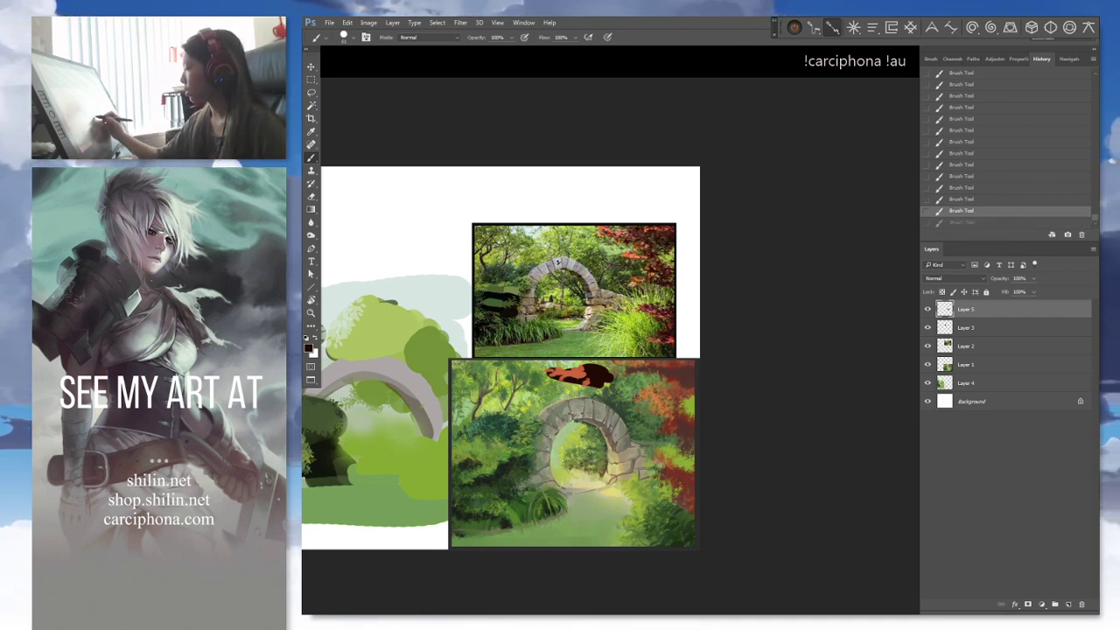
Dab sampled orange-red highlights onto the red foliage beside the arch in the painting
click(641, 386)
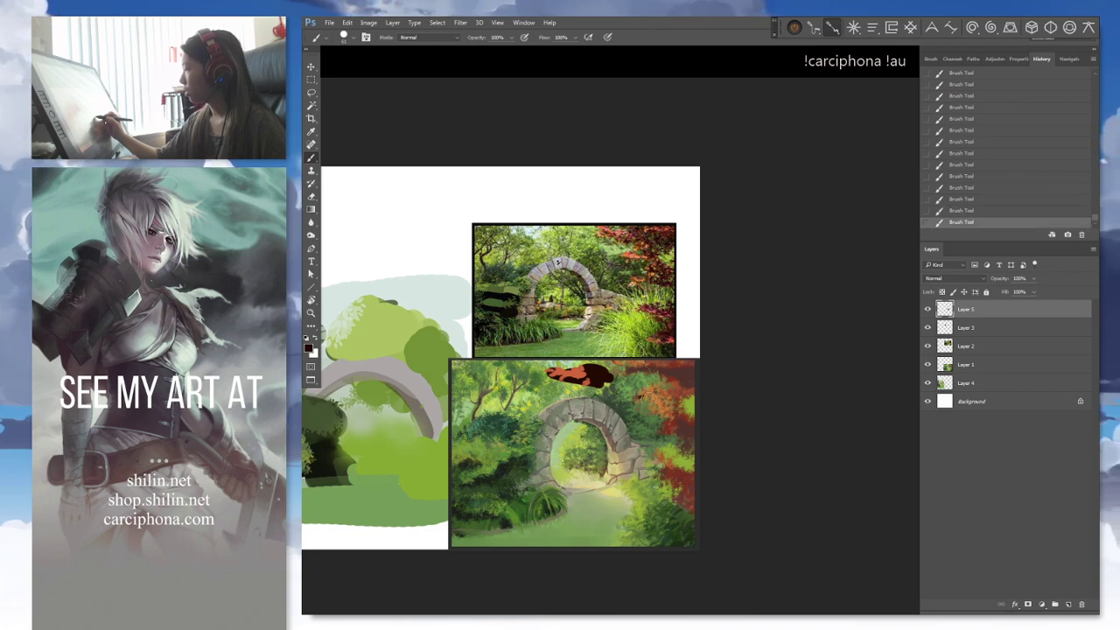
alt+click(641, 387)
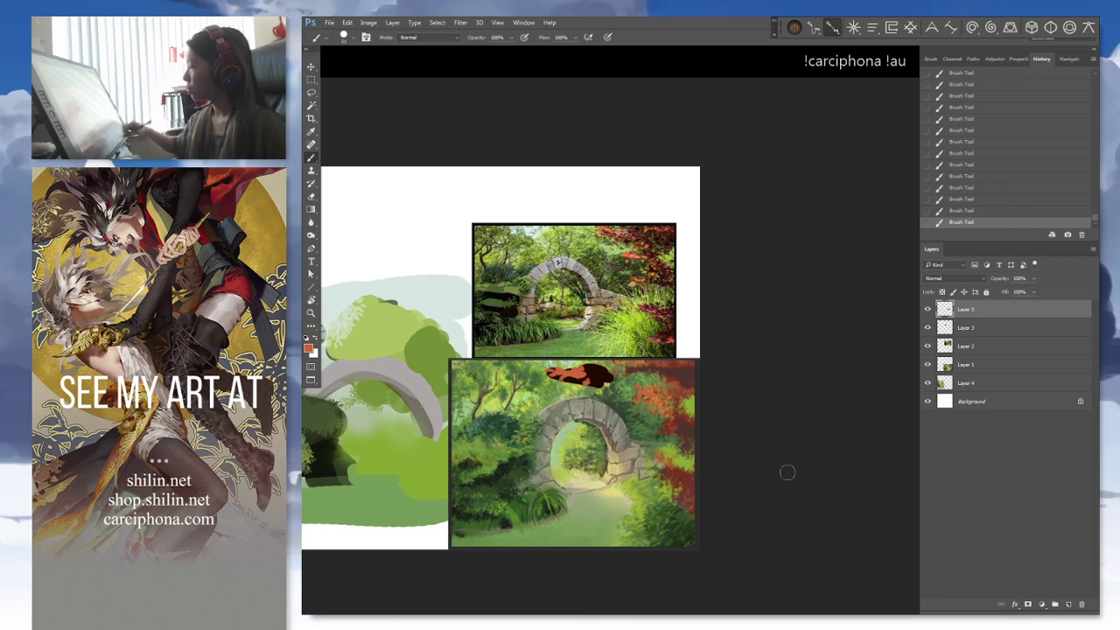
Isolate the green and black strokes on the photo's dark bush with a temporary crop frame for a close look
drag(534, 379, 640, 357)
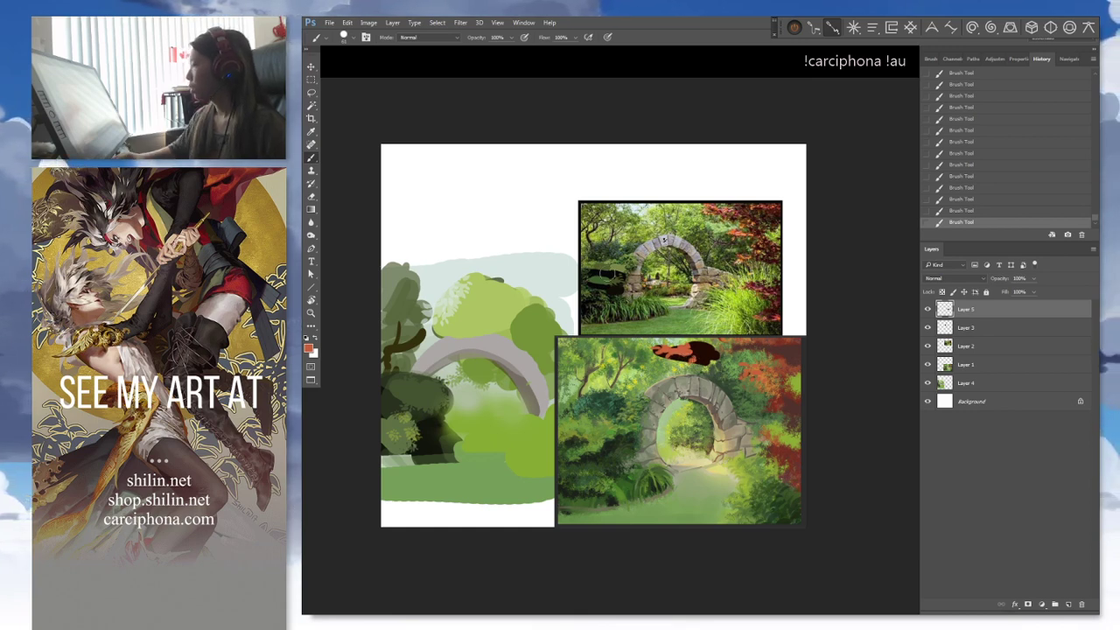
key(c)
drag(586, 263, 627, 294)
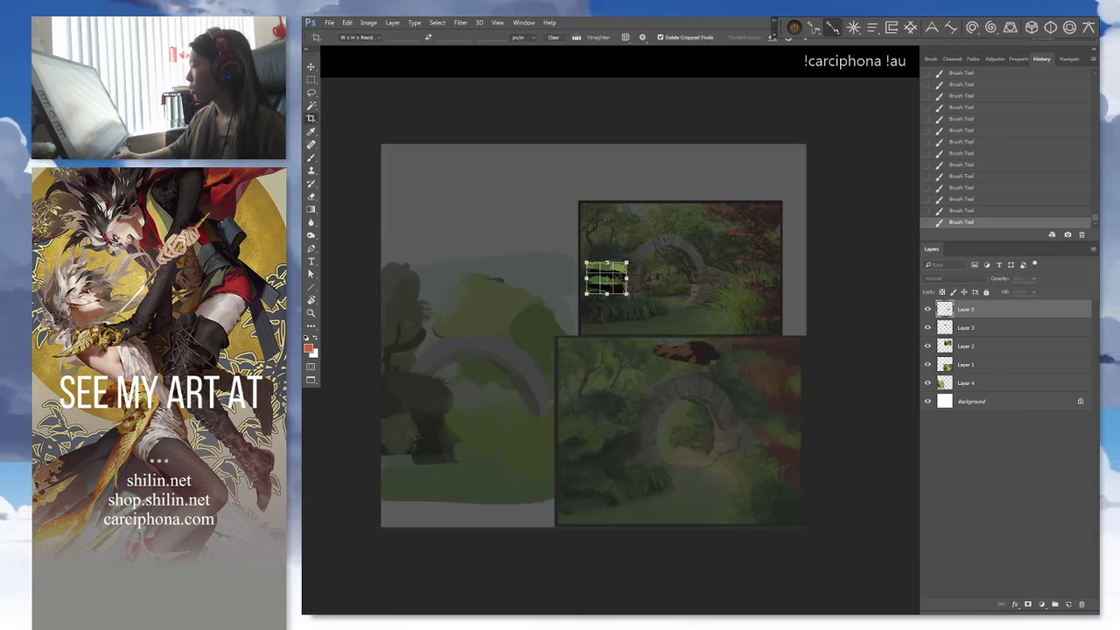
key(ctrl+plus)
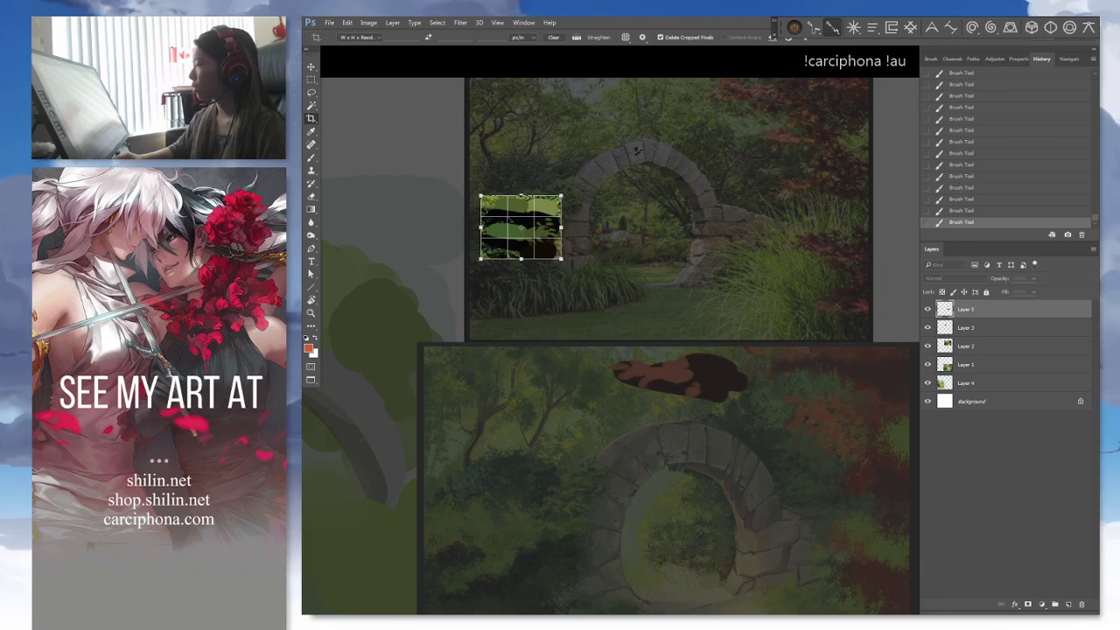
key(Escape)
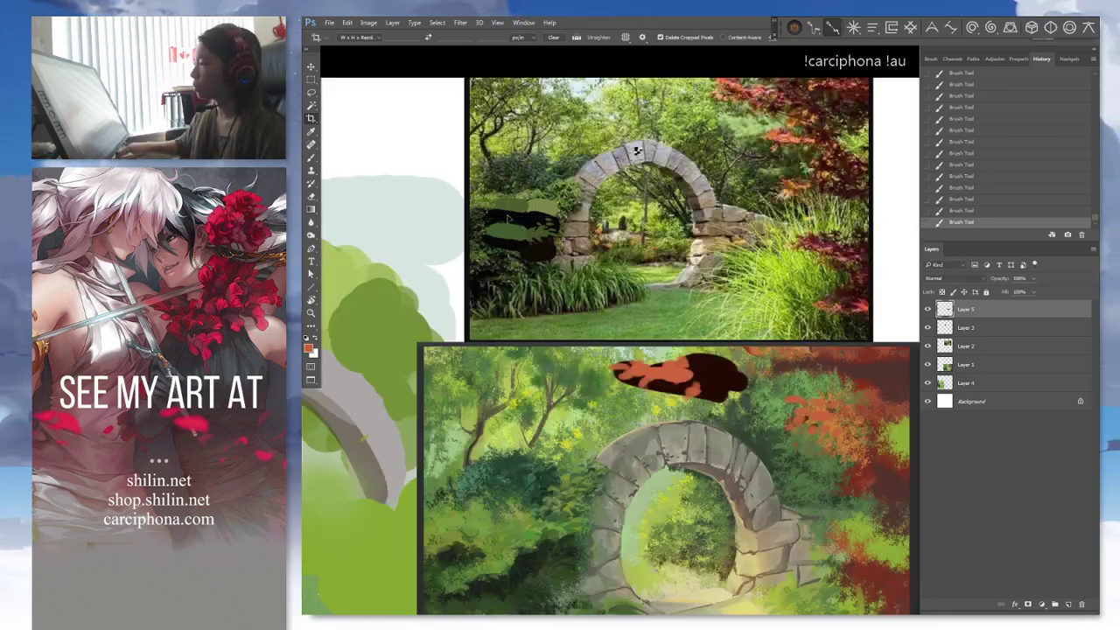
Paint side-by-side swatches of sampled pale sky colour and yellow-green on the white area above the sky shape
drag(510, 218, 622, 335)
key(b)
alt+click(483, 288)
drag(461, 242, 463, 297)
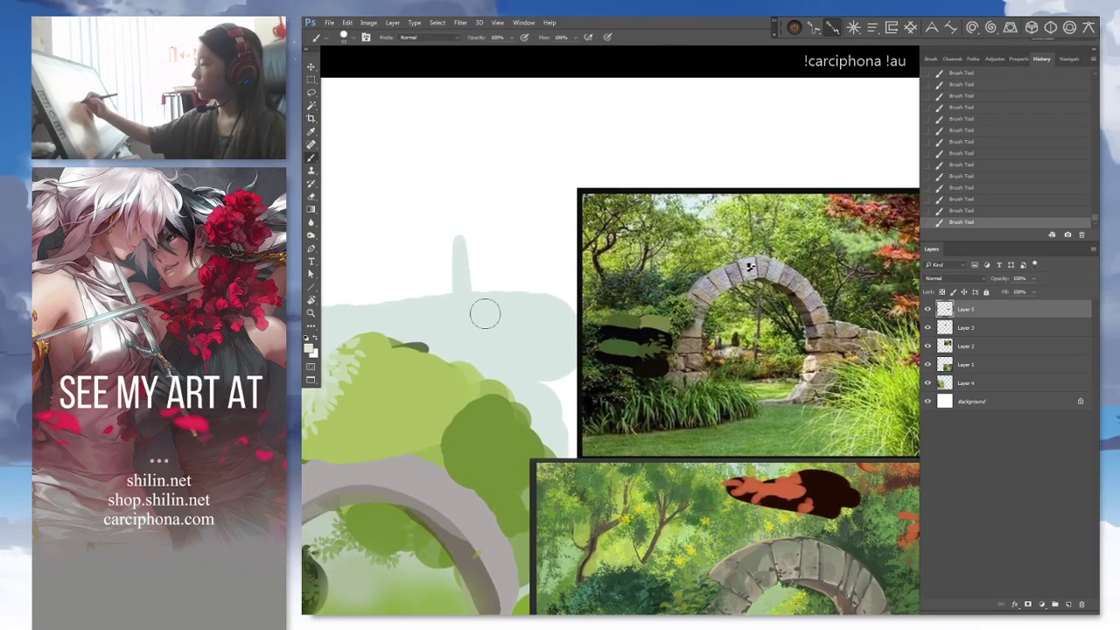
alt+click(465, 374)
drag(488, 251, 483, 294)
Blend intermediate tones where the pale sky and yellow-green swatches meet, using sampled colours at 50% opacity
alt+click(461, 261)
key(5)
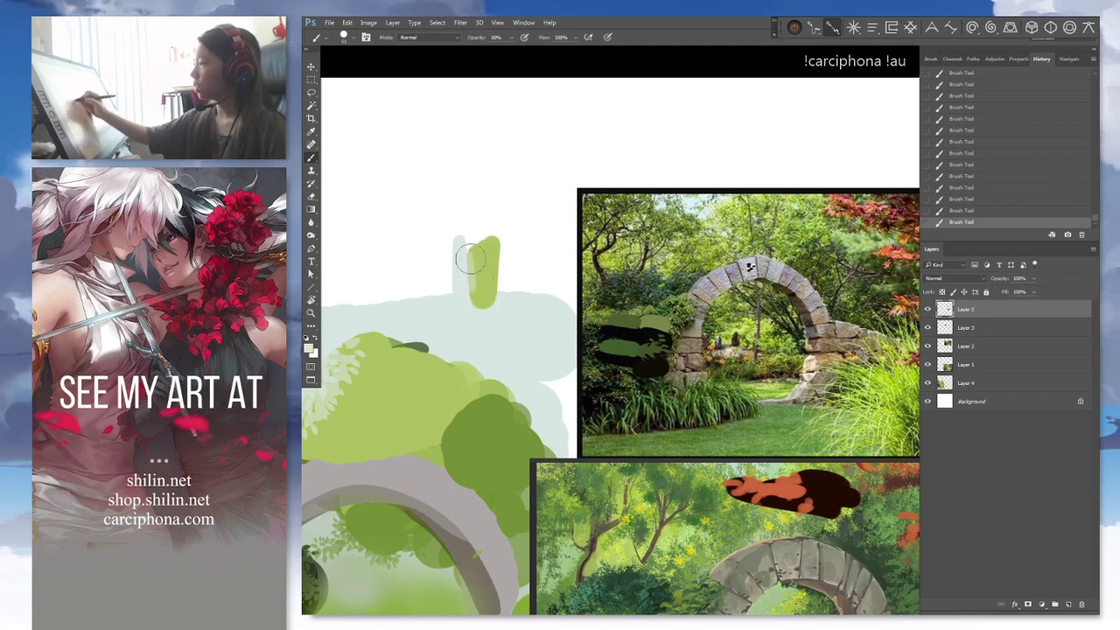
drag(465, 257, 470, 282)
alt+click(478, 275)
key(5)
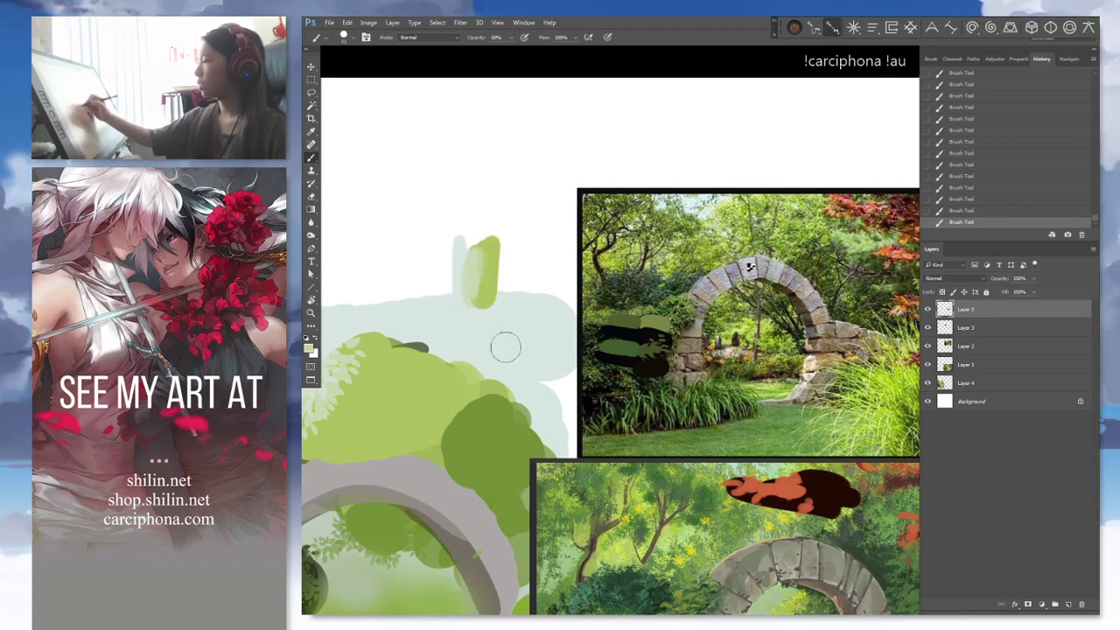
Sample the dark and green tones on the photo's dark bush and blend a midtone between its strokes at 60% opacity
alt+click(626, 351)
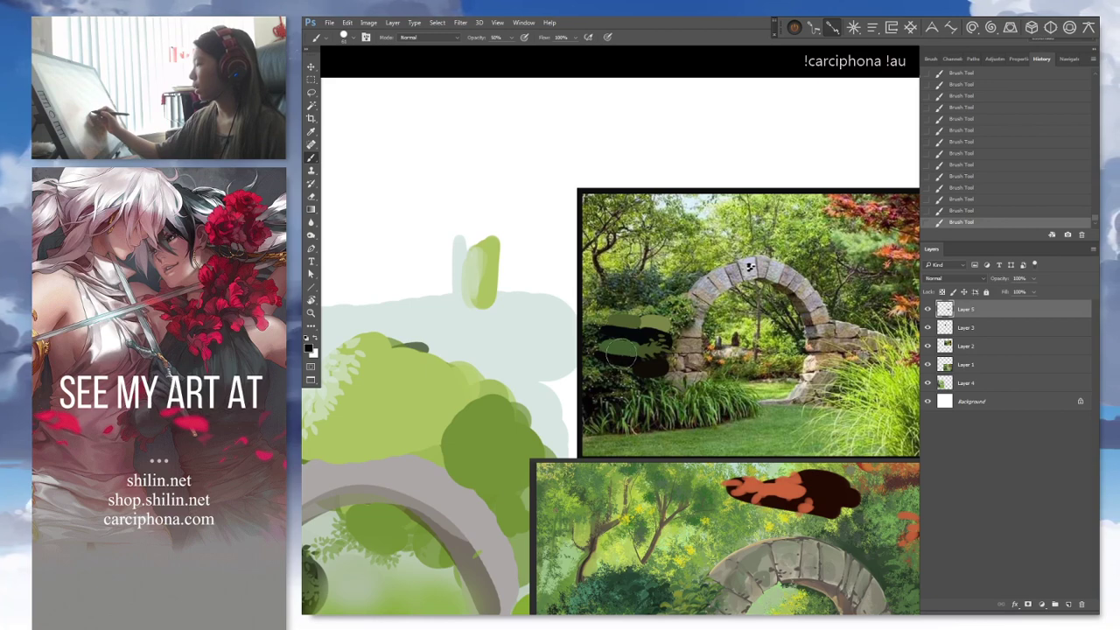
key(6)
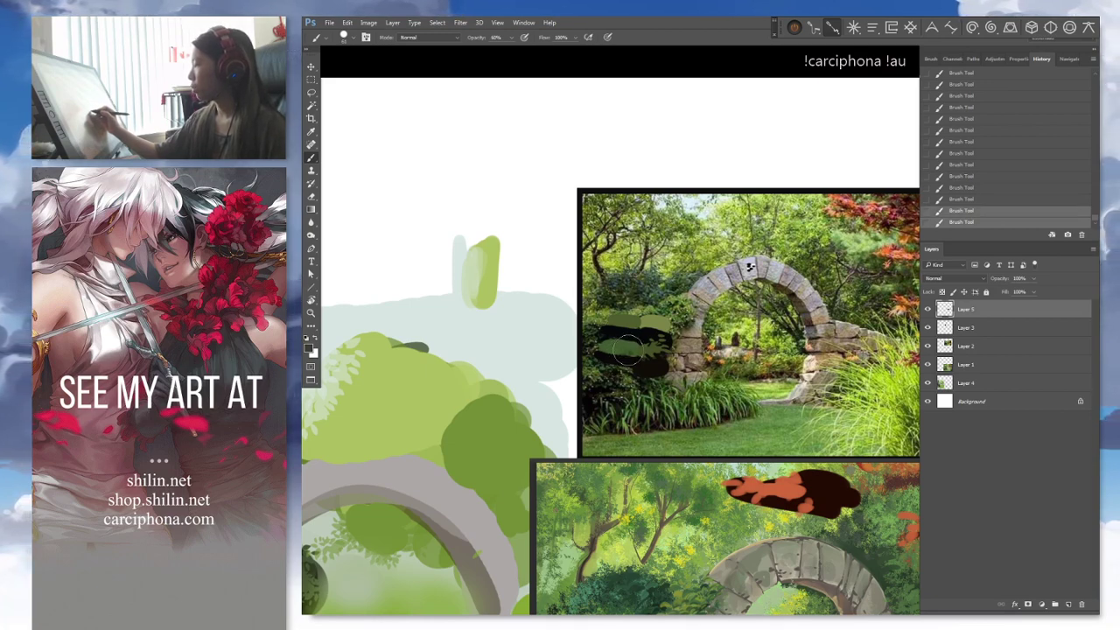
alt+click(646, 348)
drag(617, 353, 612, 358)
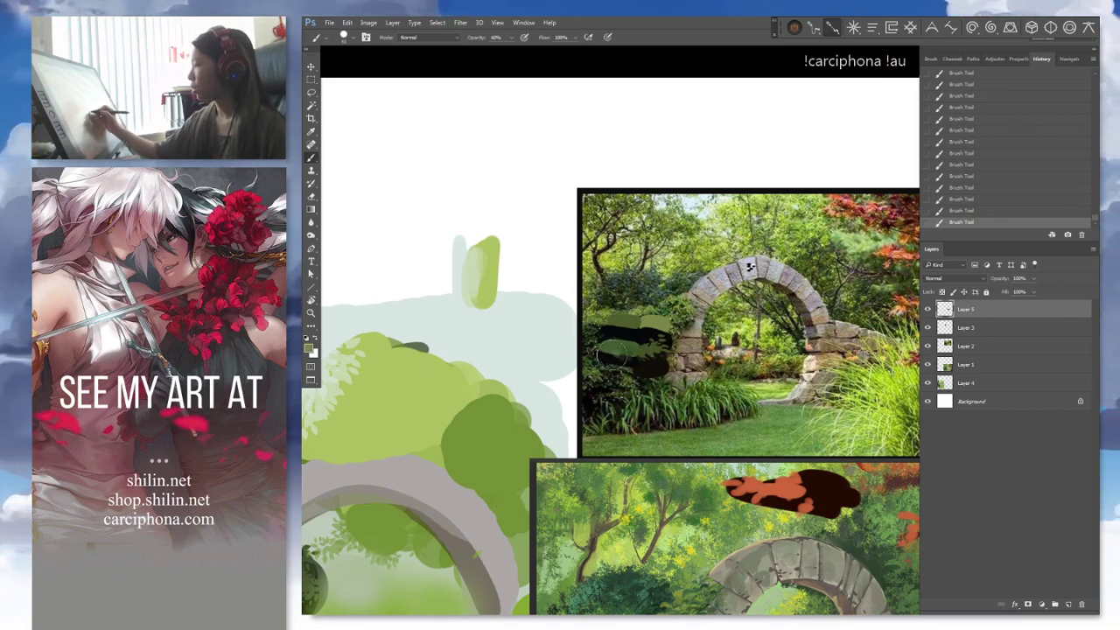
Undo the last stroke on the photo's dark bush and blend a midtone between its sampled tones with a 26 px brush at 70% opacity
key(ctrl+z)
right_click(667, 348)
click(726, 373)
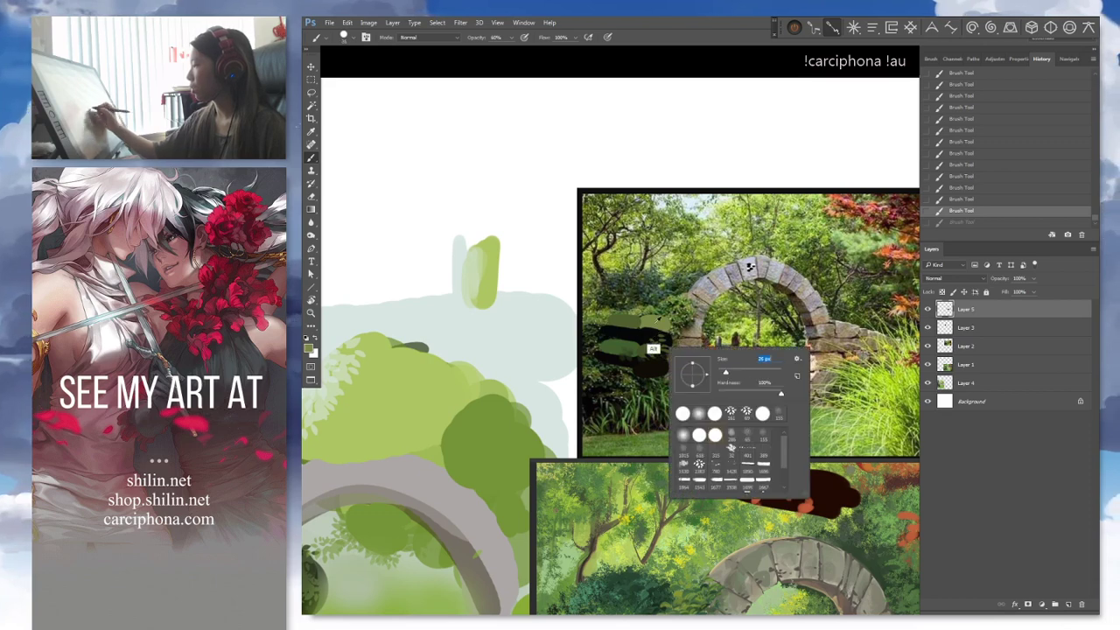
click(653, 348)
mouse_move(647, 349)
mouse_down()
mouse_move(617, 353)
mouse_move(638, 355)
mouse_move(616, 368)
mouse_up()
alt+click(644, 362)
key(7)
click(636, 354)
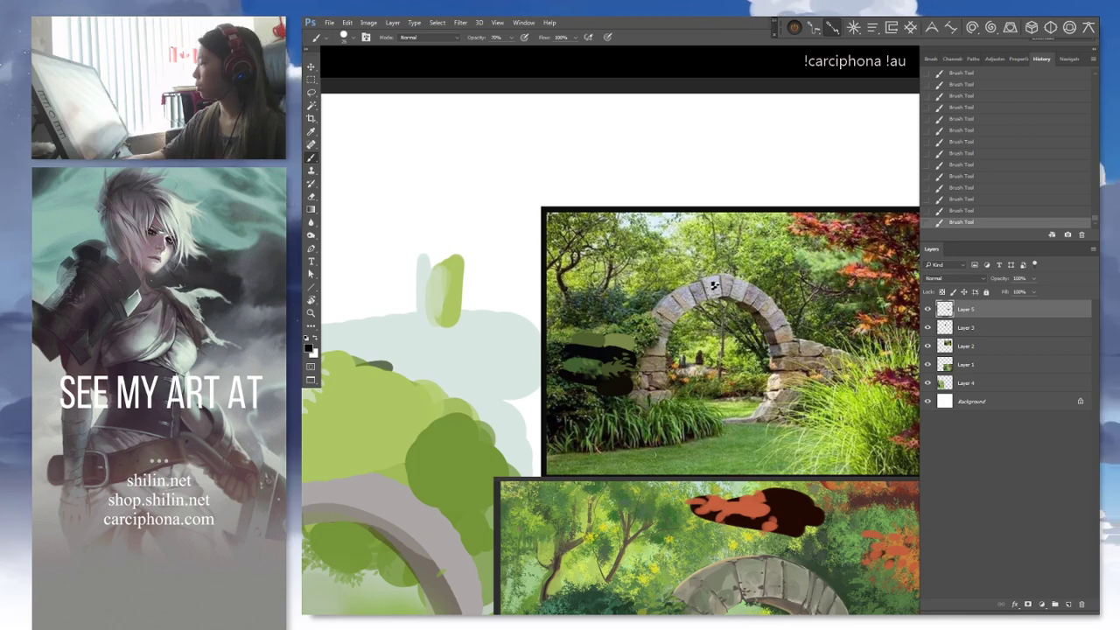
Step back through the history to the painting's earlier flat-shape state, before Layer 5 and the leaf texture
key(ctrl+minus)
key(ctrl+minus)
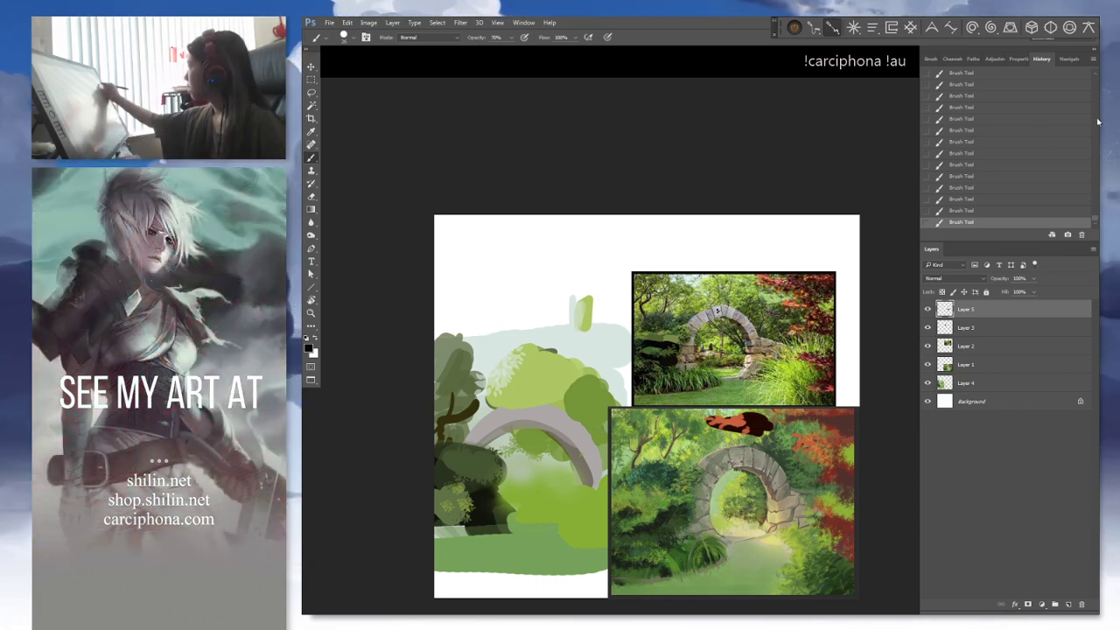
drag(1096, 218, 1098, 212)
scroll(1061, 158, up, 3)
click(1059, 145)
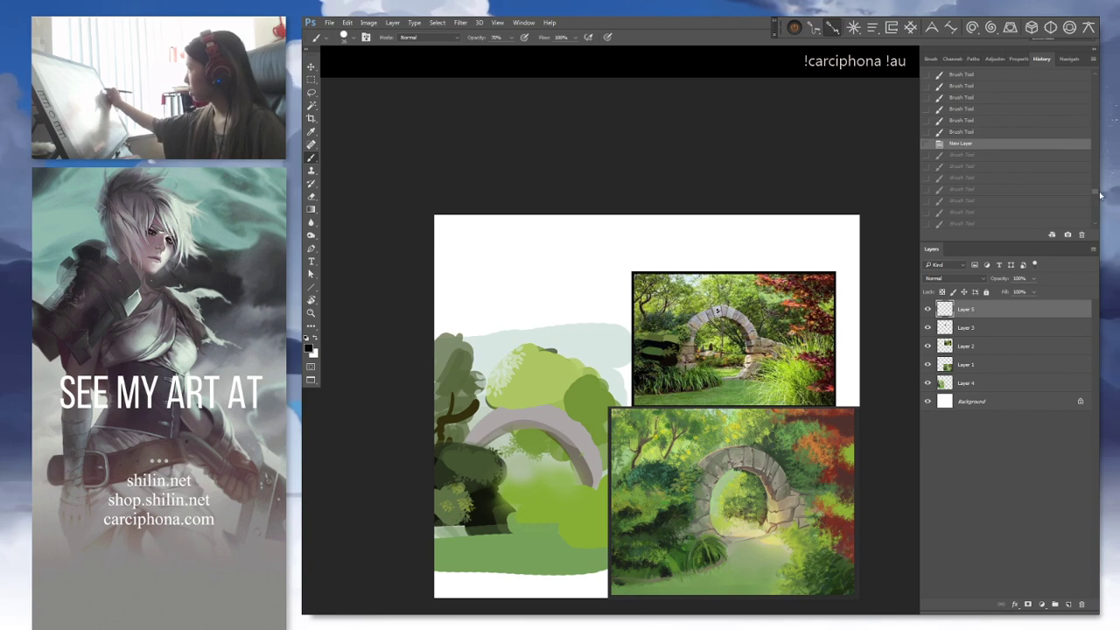
drag(1096, 192, 1096, 173)
click(1069, 132)
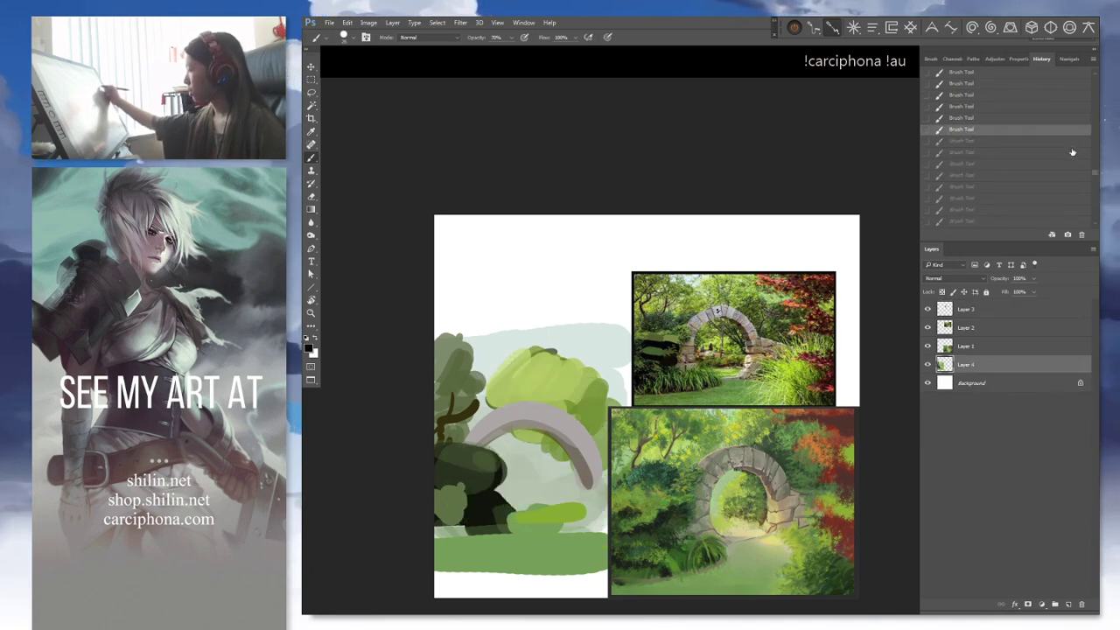
Build up a rounded bright yellow-green bush with a darker base at the lawn's right edge, using sampled greens at 70% opacity
alt+click(573, 525)
click(573, 529)
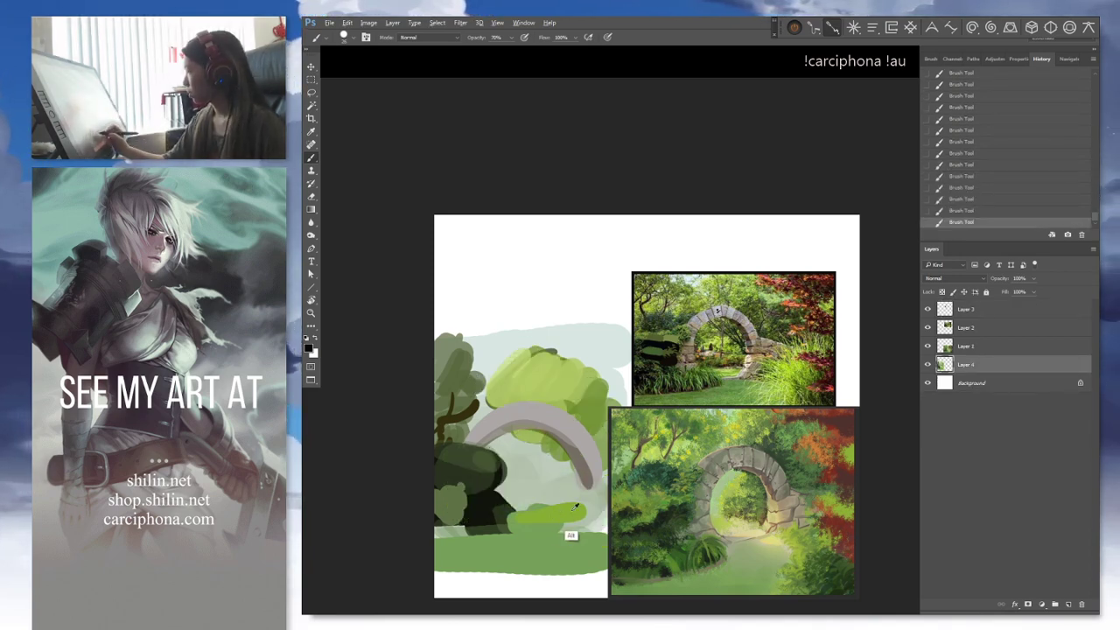
right_click(585, 516)
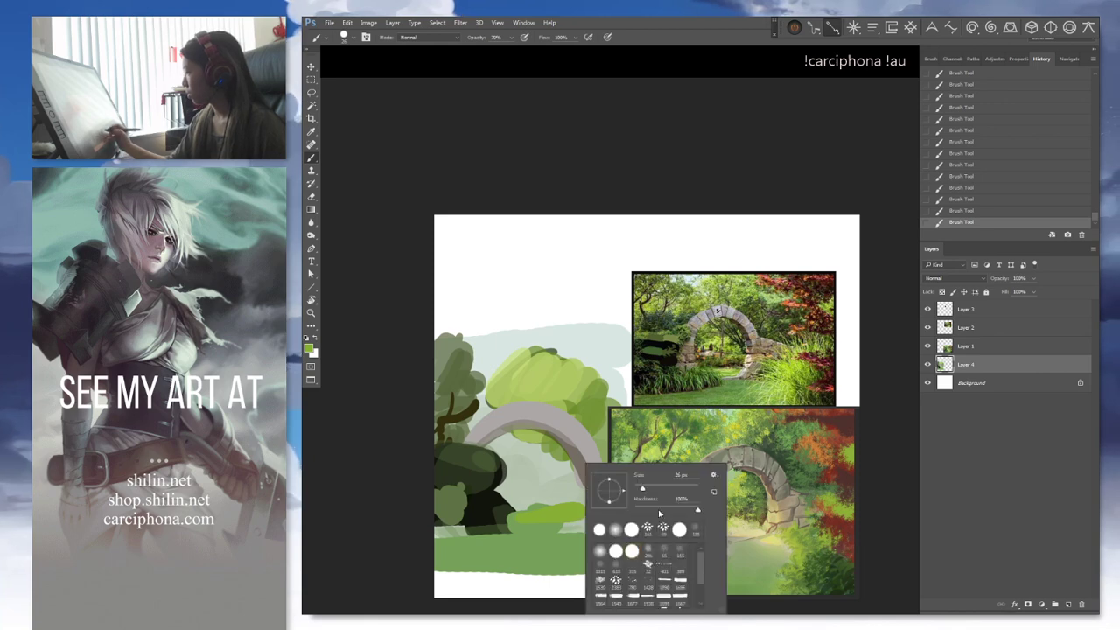
click(678, 510)
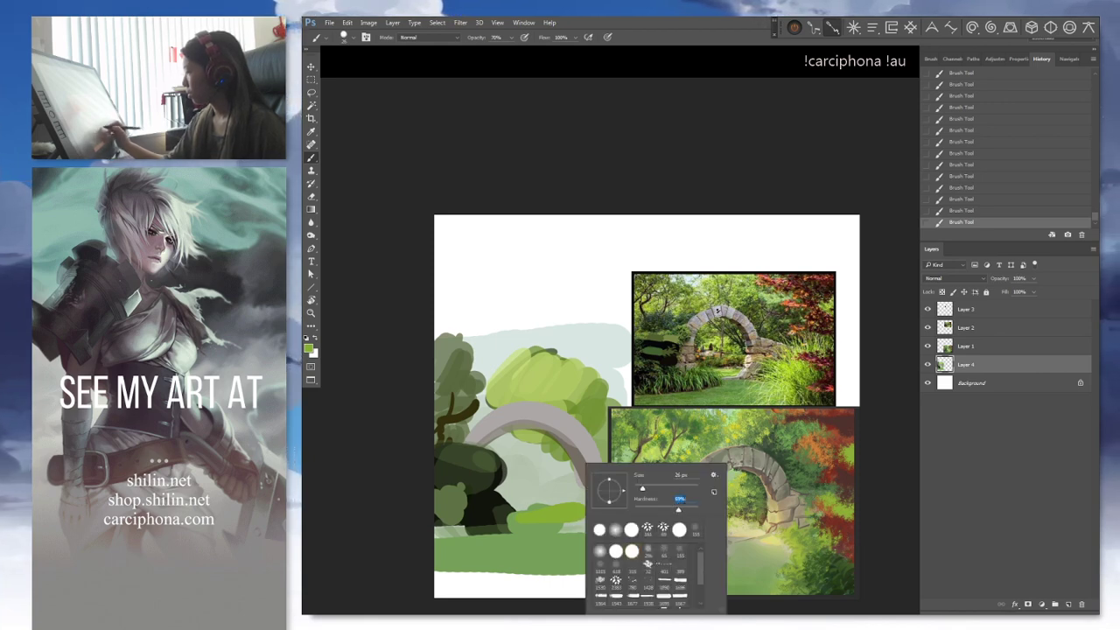
mouse_move(546, 549)
mouse_down()
mouse_move(590, 551)
mouse_move(590, 532)
mouse_move(573, 541)
mouse_move(603, 538)
mouse_move(549, 568)
mouse_up()
alt+click(784, 391)
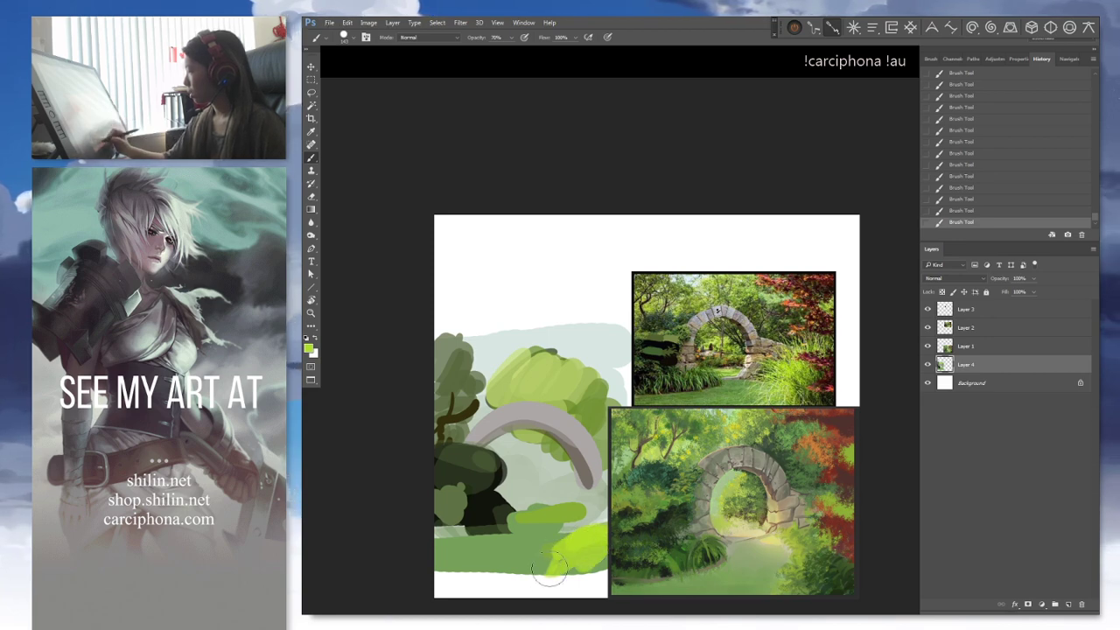
alt+click(812, 424)
mouse_move(602, 528)
mouse_down()
mouse_move(595, 560)
mouse_move(586, 549)
mouse_up()
alt+click(595, 553)
alt+click(585, 537)
alt+click(591, 541)
alt+click(581, 532)
Try painting thick bright green grass blades fanning out of the new bush at 100% opacity
drag(541, 473, 583, 502)
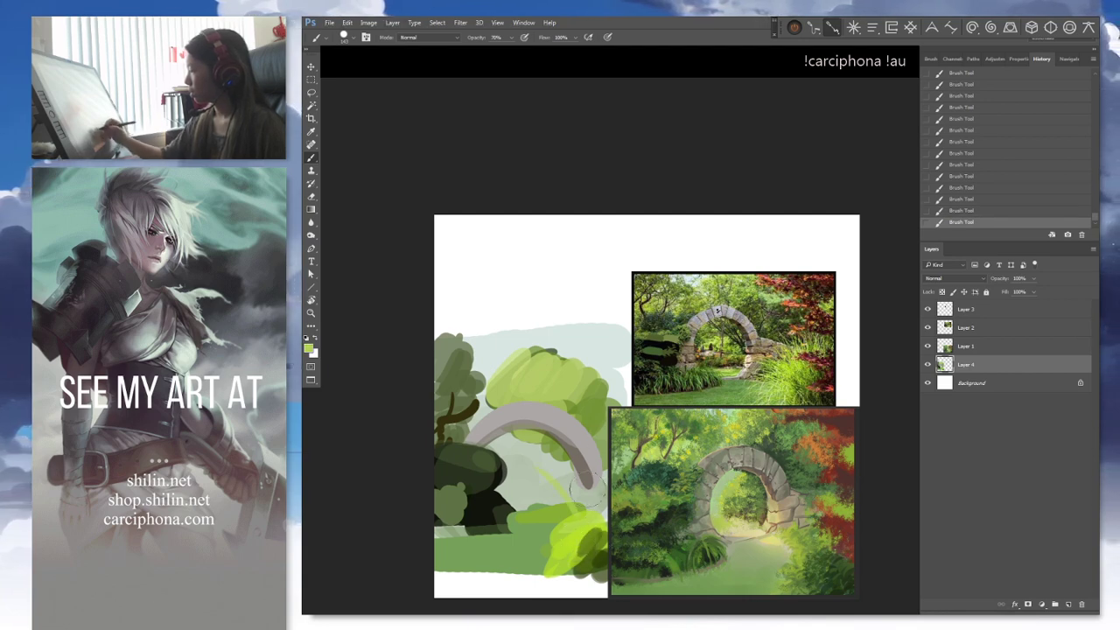
key(ctrl+z)
key(0)
alt+click(579, 530)
mouse_move(536, 474)
mouse_down()
mouse_move(569, 510)
mouse_move(560, 477)
mouse_move(582, 506)
mouse_move(585, 464)
mouse_up()
drag(565, 529, 534, 499)
drag(556, 565, 503, 556)
mouse_move(565, 525)
mouse_down()
mouse_move(573, 556)
mouse_move(588, 486)
mouse_move(591, 541)
mouse_move(553, 472)
mouse_up()
click(595, 543)
alt+click(584, 567)
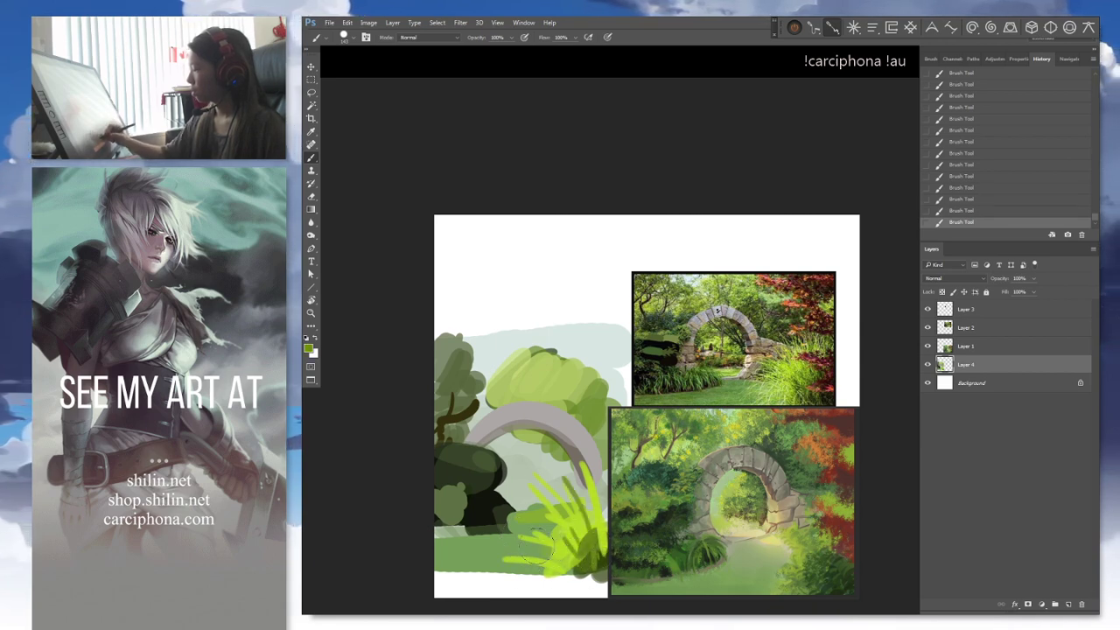
drag(541, 546, 602, 560)
Isolate the grass clump, and separately a patch of the photo's dark bush, with temporary crop frames for a close look
mouse_move(649, 482)
mouse_down()
mouse_move(715, 451)
mouse_move(625, 424)
mouse_up()
key(c)
drag(487, 404, 568, 510)
key(ctrl+plus)
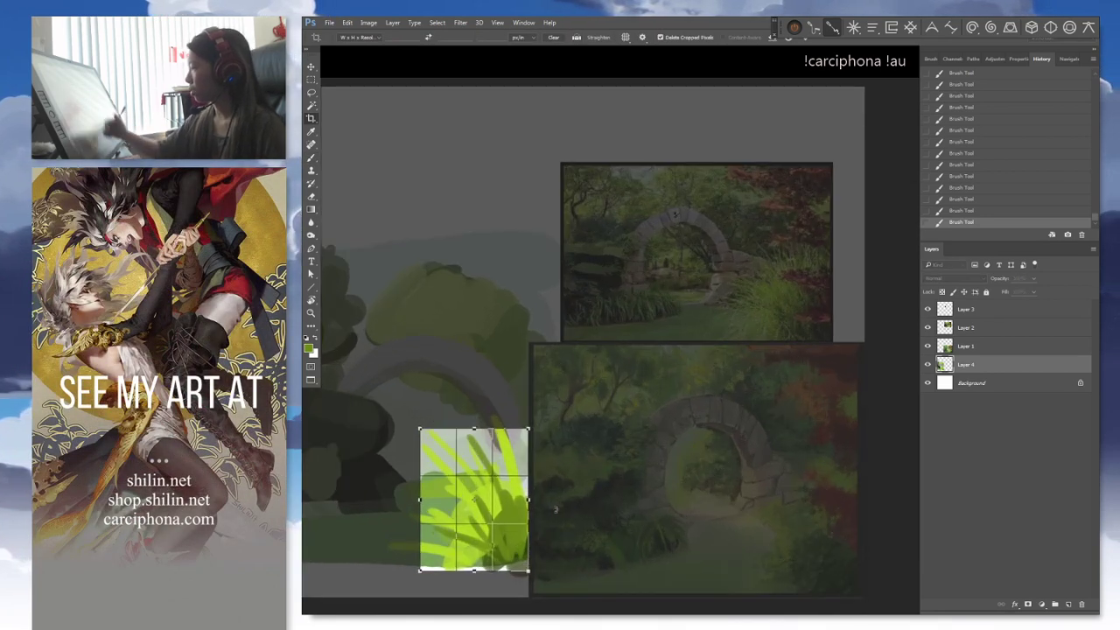
key(Escape)
drag(600, 256, 623, 286)
key(Escape)
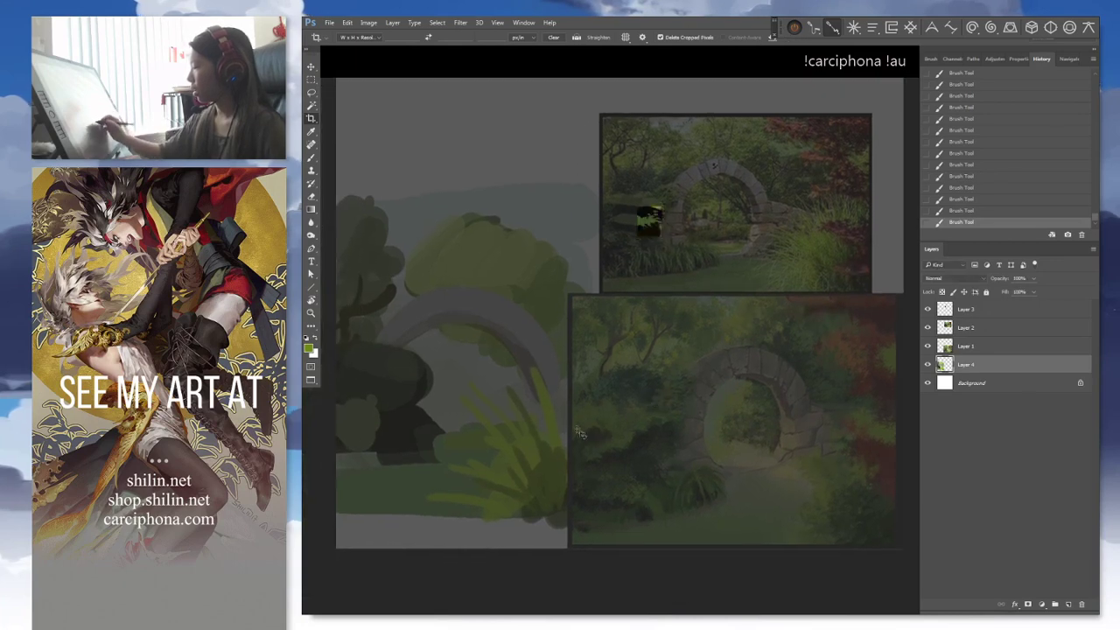
Revert the thick grass blades in the history and paint thin, tapered yellow-green blades out of the bush on Layer 3
click(1063, 101)
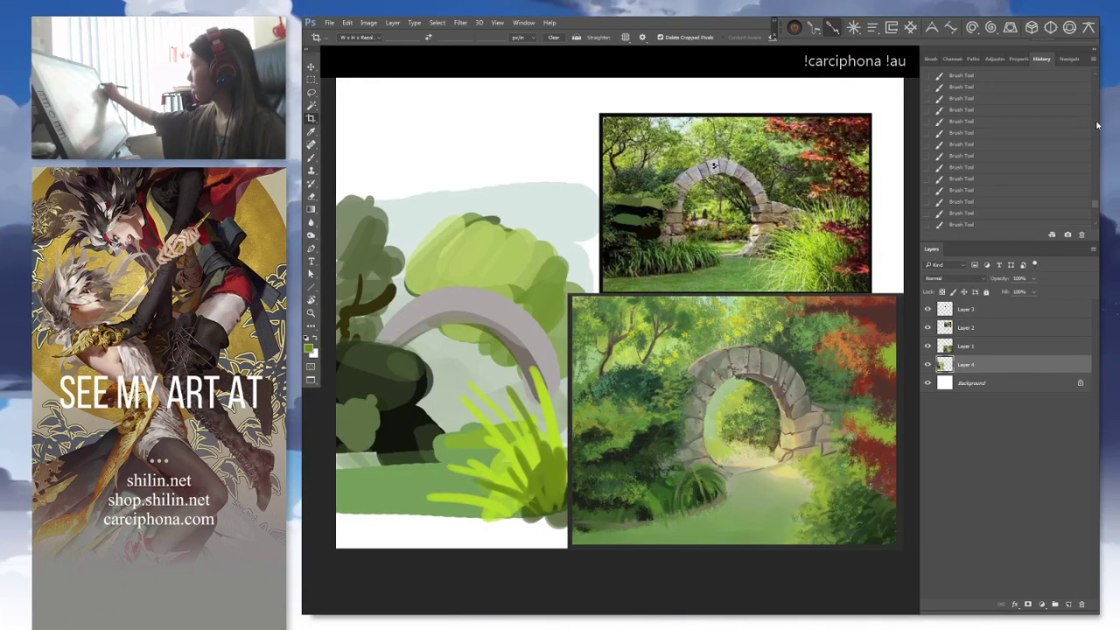
drag(1054, 140, 1050, 218)
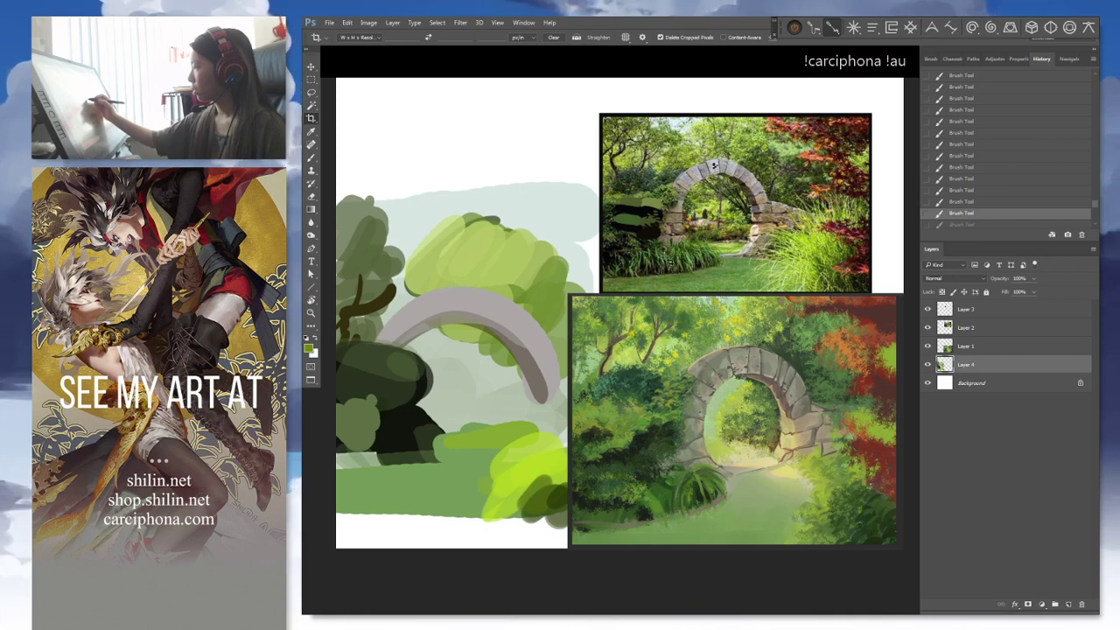
key(b)
drag(652, 217, 621, 223)
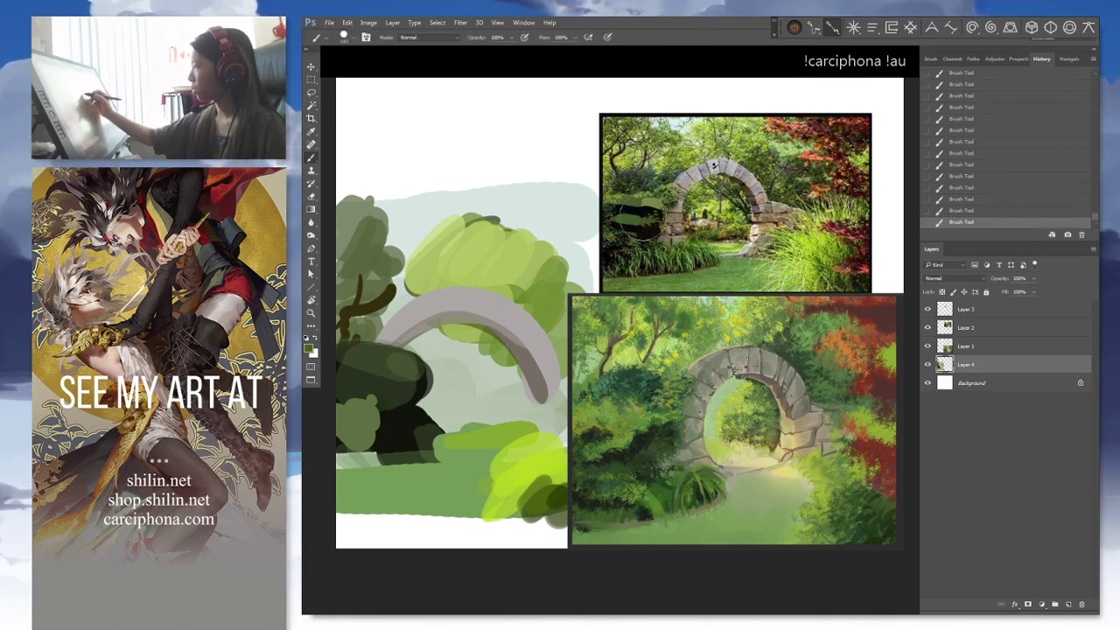
right_click(650, 227)
key(Return)
click(998, 312)
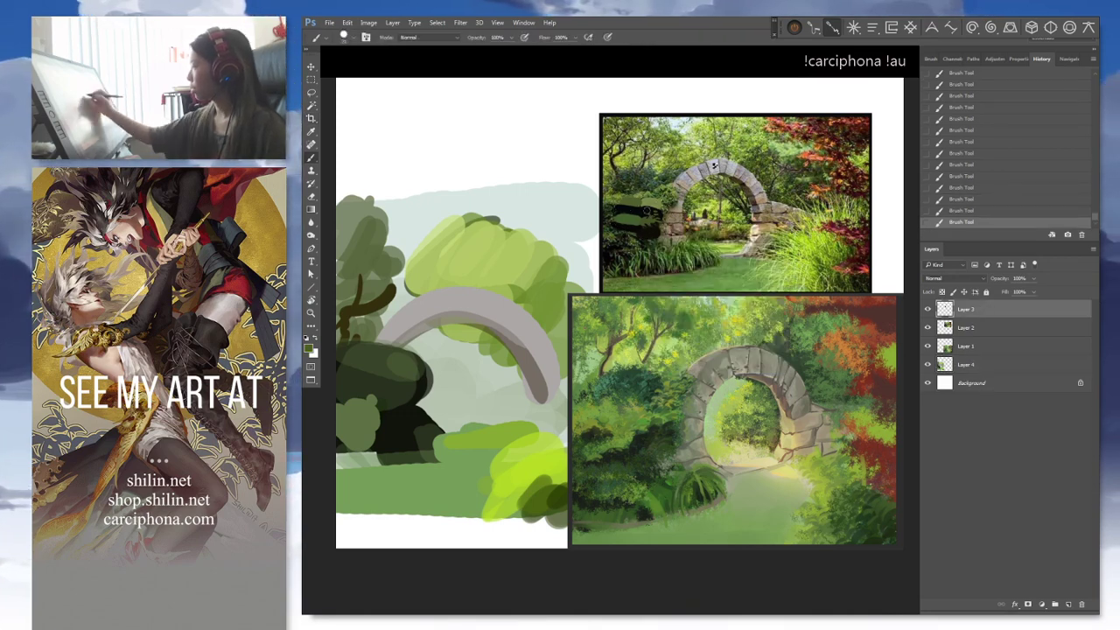
alt+click(633, 242)
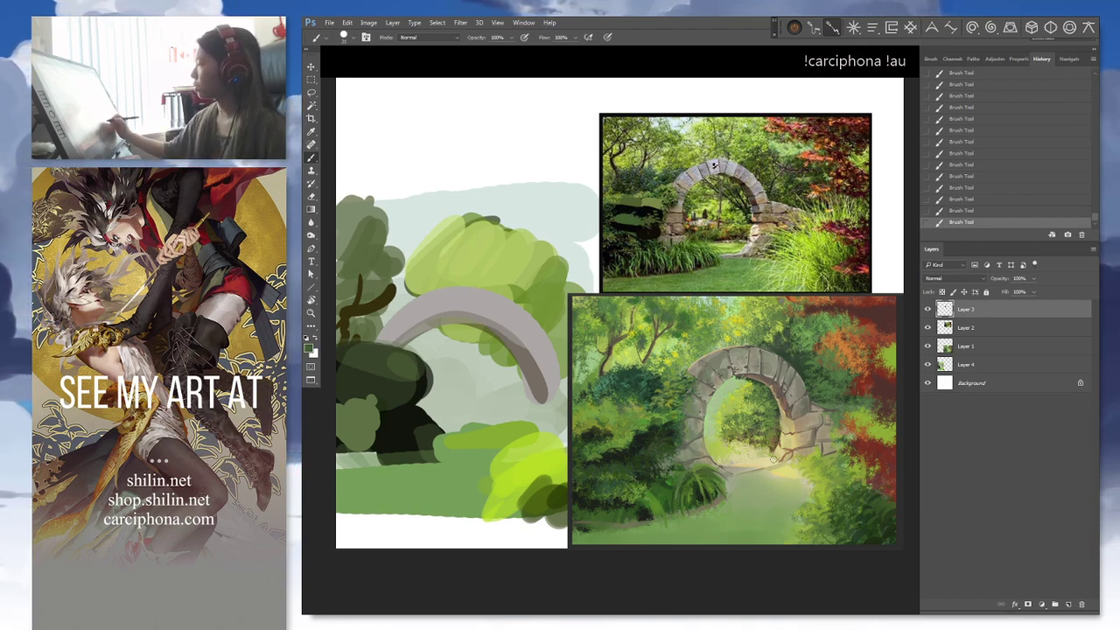
alt+click(531, 476)
mouse_move(546, 437)
mouse_down()
mouse_move(552, 469)
mouse_move(506, 395)
mouse_move(495, 481)
mouse_move(505, 506)
mouse_move(482, 431)
mouse_move(486, 487)
mouse_move(425, 472)
mouse_up()
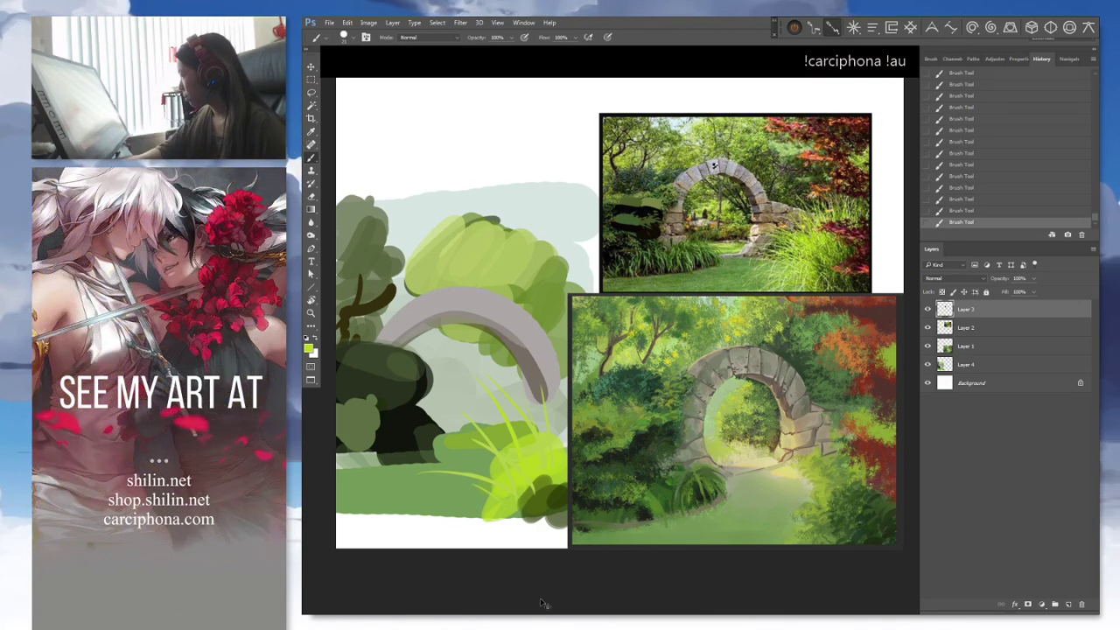
Examine the foliage in the finished garden painting up close and as a whole, marking one leafy patch with a temporary black circle
key(ctrl+plus)
key(ctrl+plus)
key(ctrl+plus)
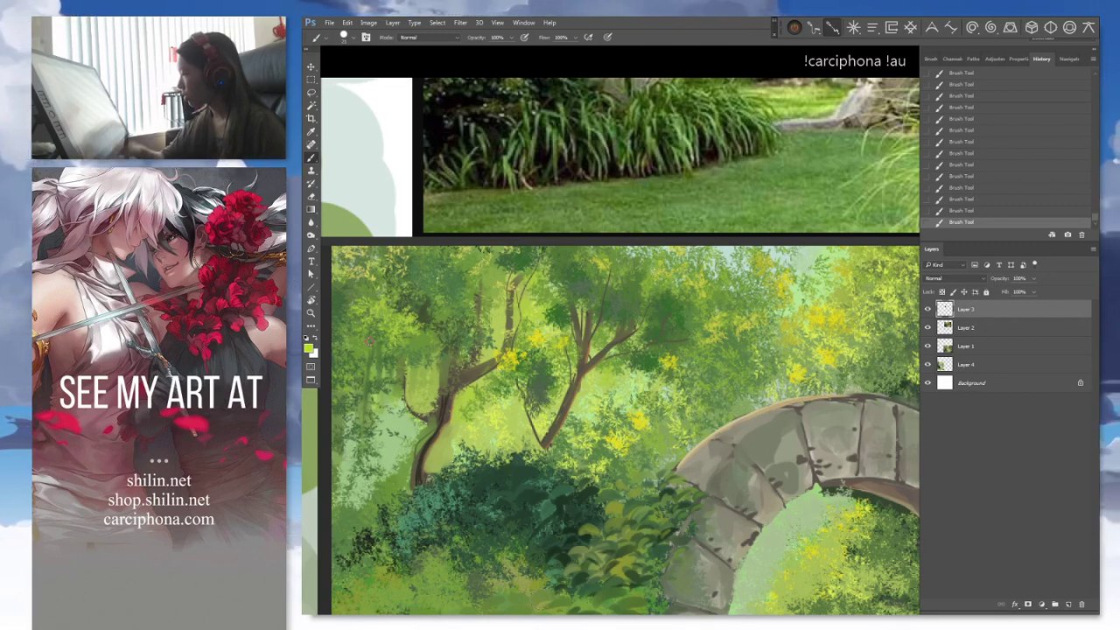
key(d)
mouse_move(391, 421)
mouse_down()
mouse_move(407, 446)
mouse_move(400, 419)
mouse_up()
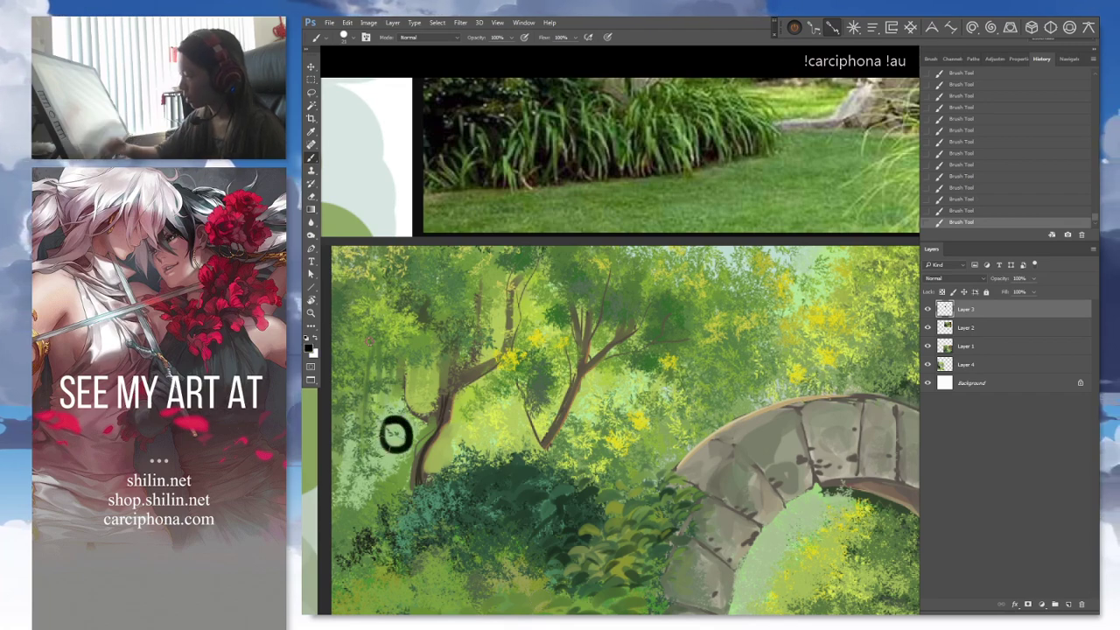
key(ctrl+z)
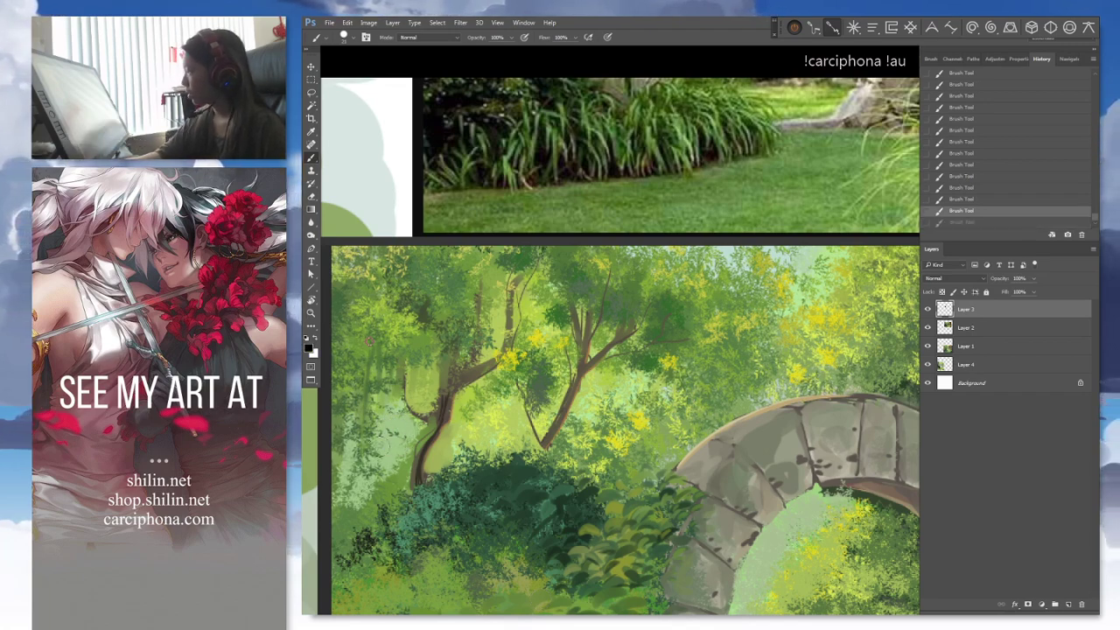
key(ctrl+minus)
key(ctrl+minus)
drag(551, 377, 464, 437)
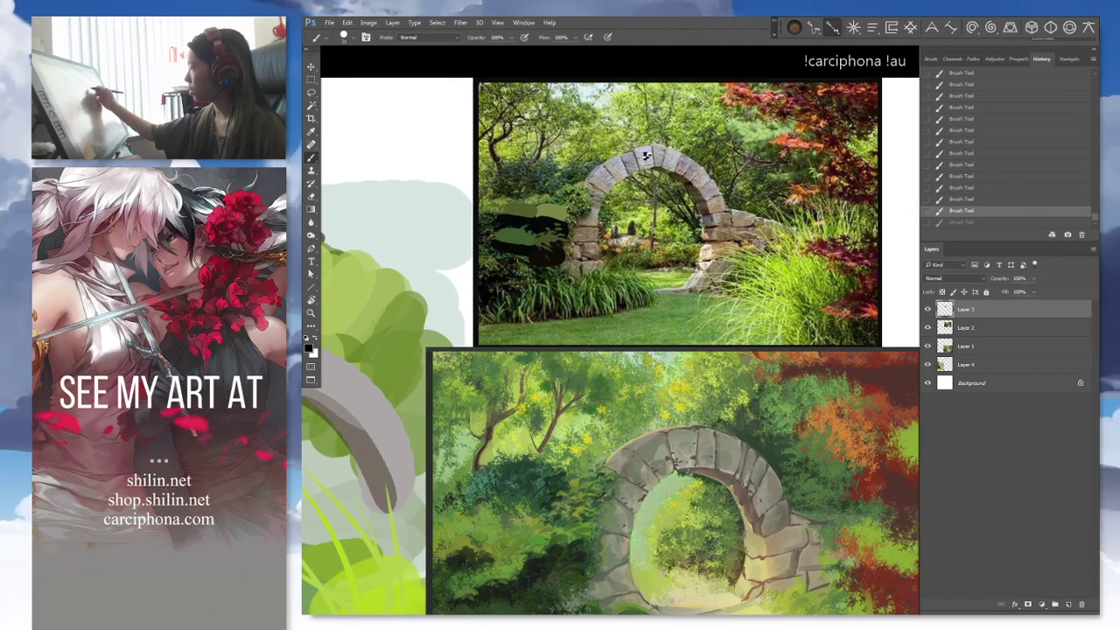
scroll(644, 263, down, 3)
drag(643, 382, 725, 353)
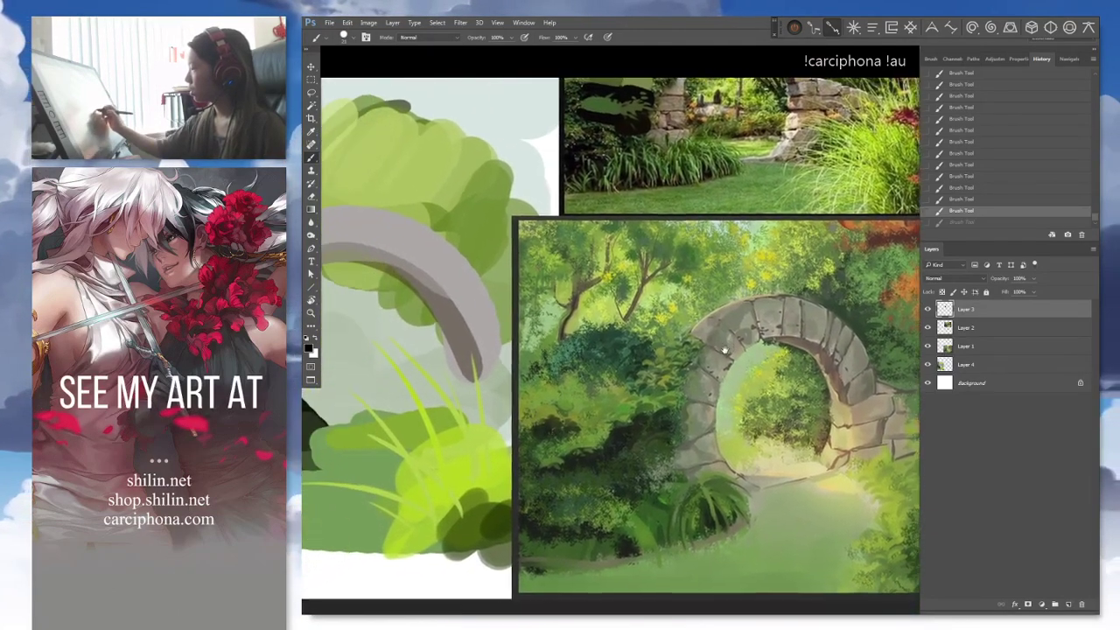
mouse_move(625, 417)
mouse_down()
mouse_move(631, 451)
mouse_move(744, 438)
mouse_up()
key(ctrl+minus)
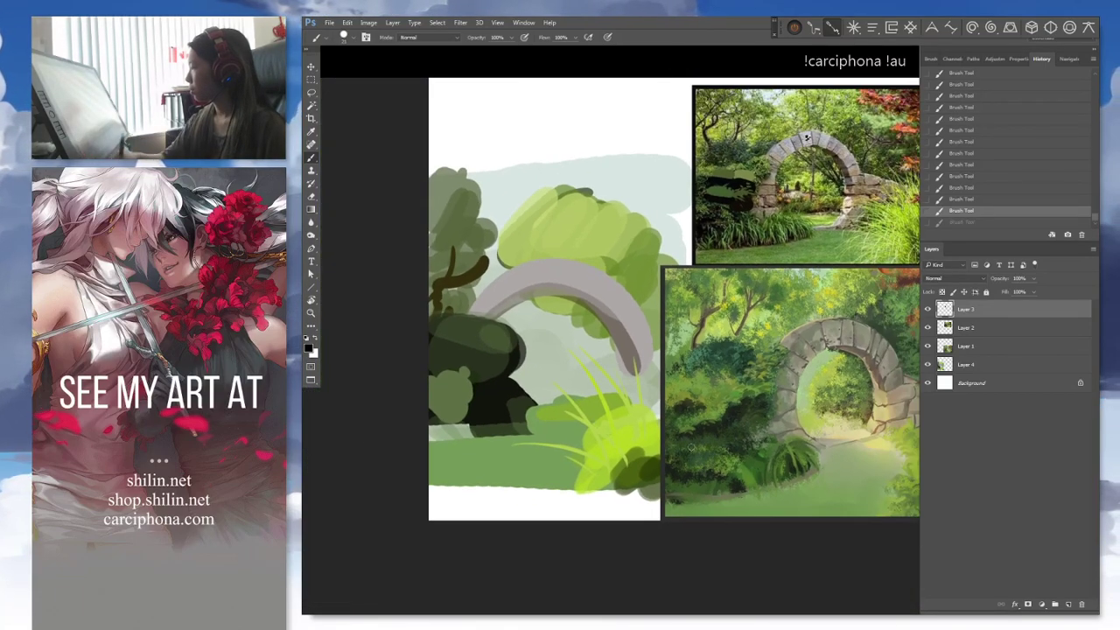
drag(618, 468, 509, 535)
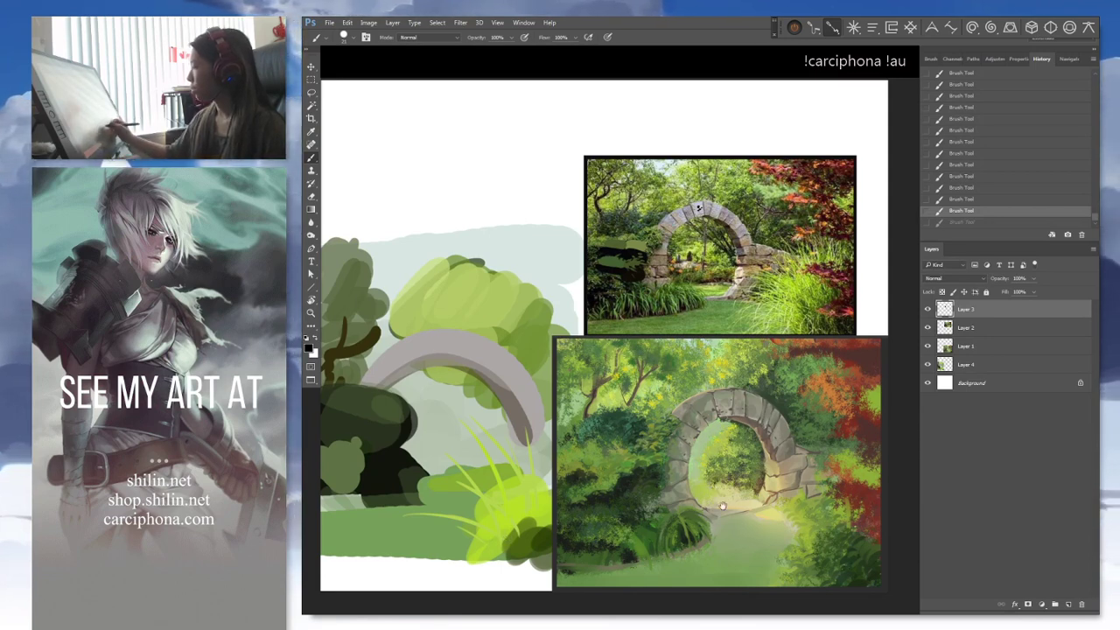
Paint a cluster of small black leaf dabs and one separate oval dab on the white area above the sky shape
drag(722, 506, 782, 595)
drag(505, 261, 516, 268)
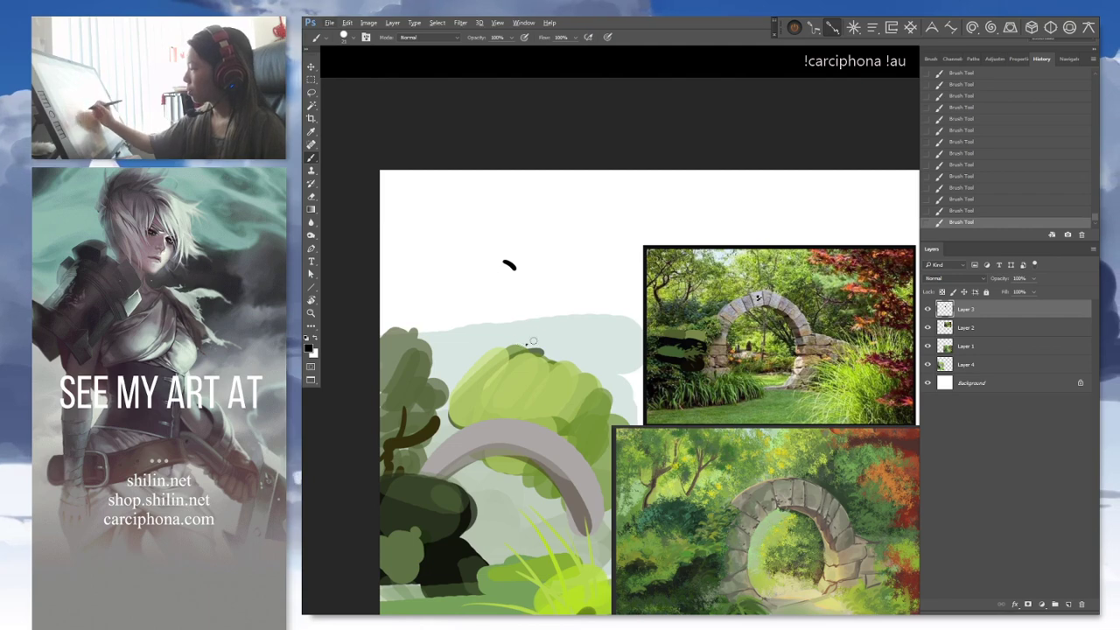
right_click(646, 328)
click(517, 321)
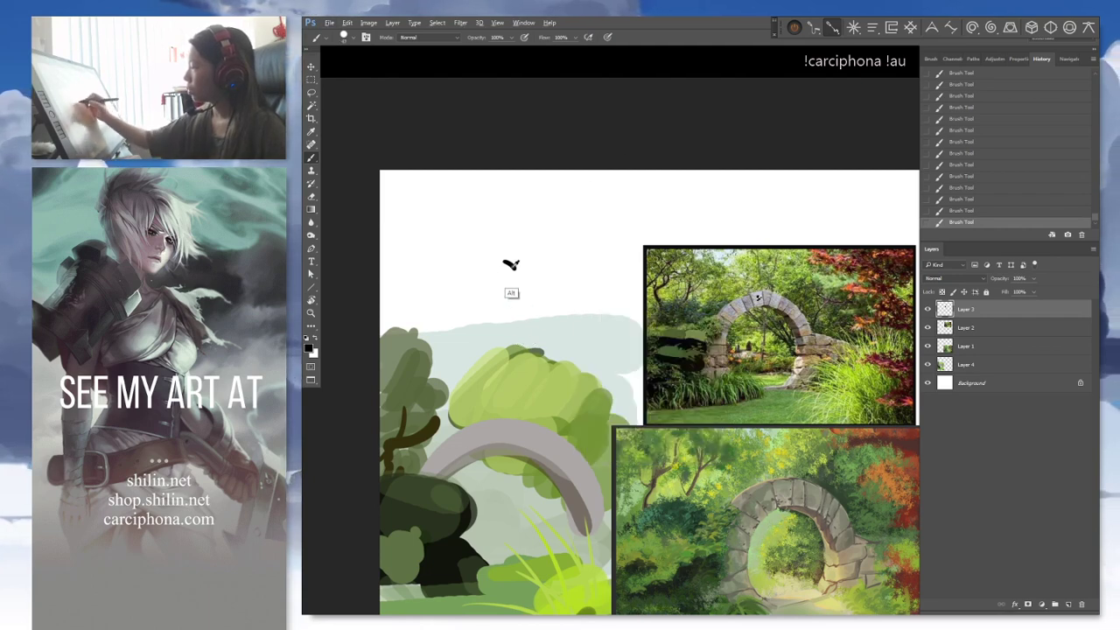
mouse_move(506, 262)
mouse_down()
mouse_move(524, 266)
mouse_move(503, 249)
mouse_move(491, 263)
mouse_move(492, 247)
mouse_move(464, 258)
mouse_move(466, 236)
mouse_move(433, 210)
mouse_up()
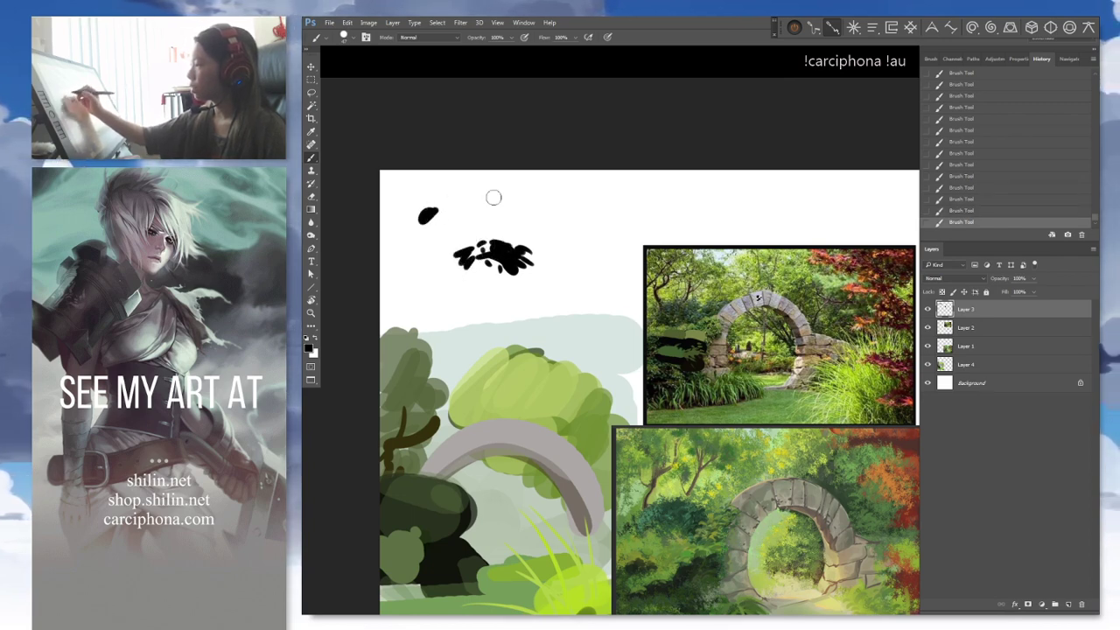
Fill out the black leaf cluster and draw a thin forked black branch beside it
mouse_move(462, 249)
mouse_down()
mouse_move(459, 270)
mouse_move(491, 258)
mouse_move(487, 245)
mouse_move(525, 261)
mouse_move(497, 273)
mouse_move(621, 201)
mouse_up()
mouse_move(576, 243)
mouse_down()
mouse_move(650, 218)
mouse_move(610, 186)
mouse_up()
drag(610, 187, 620, 191)
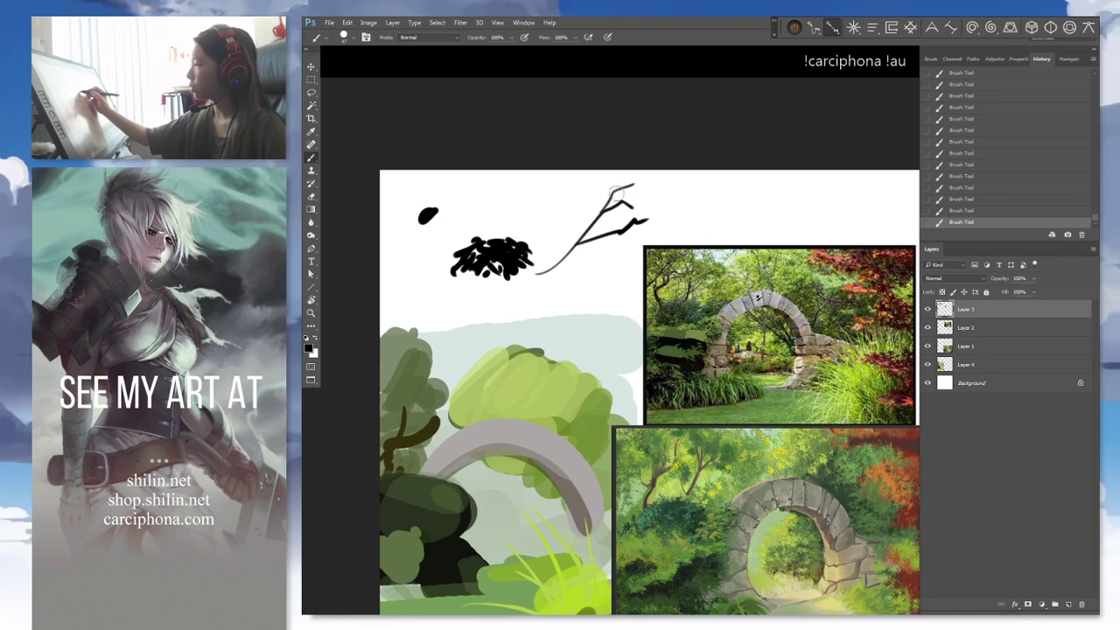
Extend the branch's lower twig and paint black leaf dabs along it and at the upper twig's tip
mouse_move(634, 230)
mouse_down()
mouse_move(707, 214)
mouse_move(688, 231)
mouse_move(738, 213)
mouse_up()
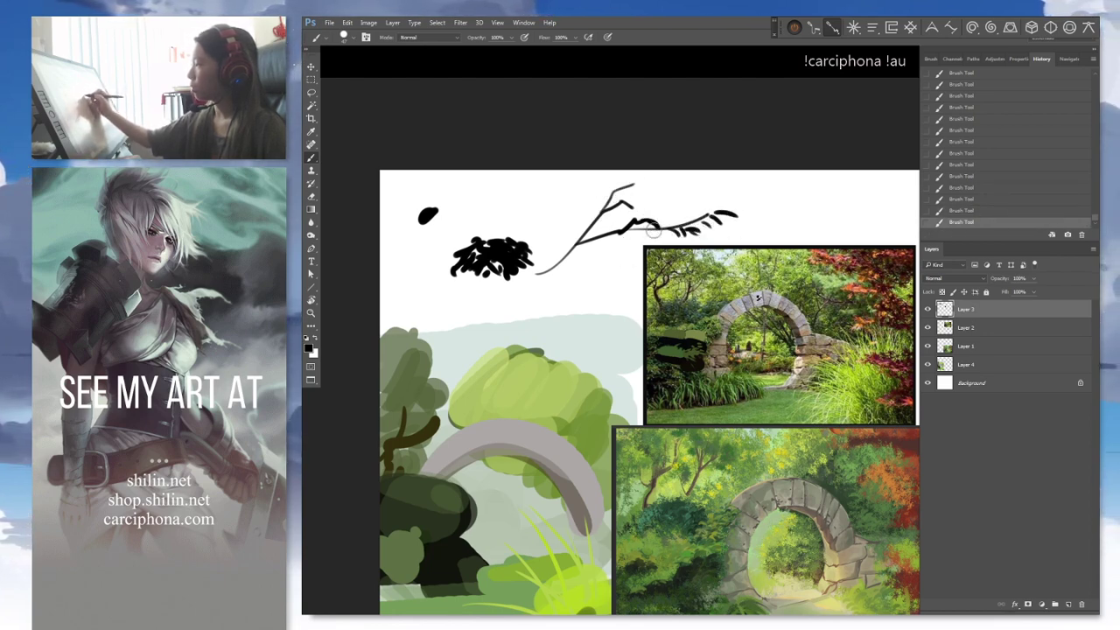
drag(654, 231, 658, 242)
drag(661, 234, 688, 244)
drag(687, 235, 715, 238)
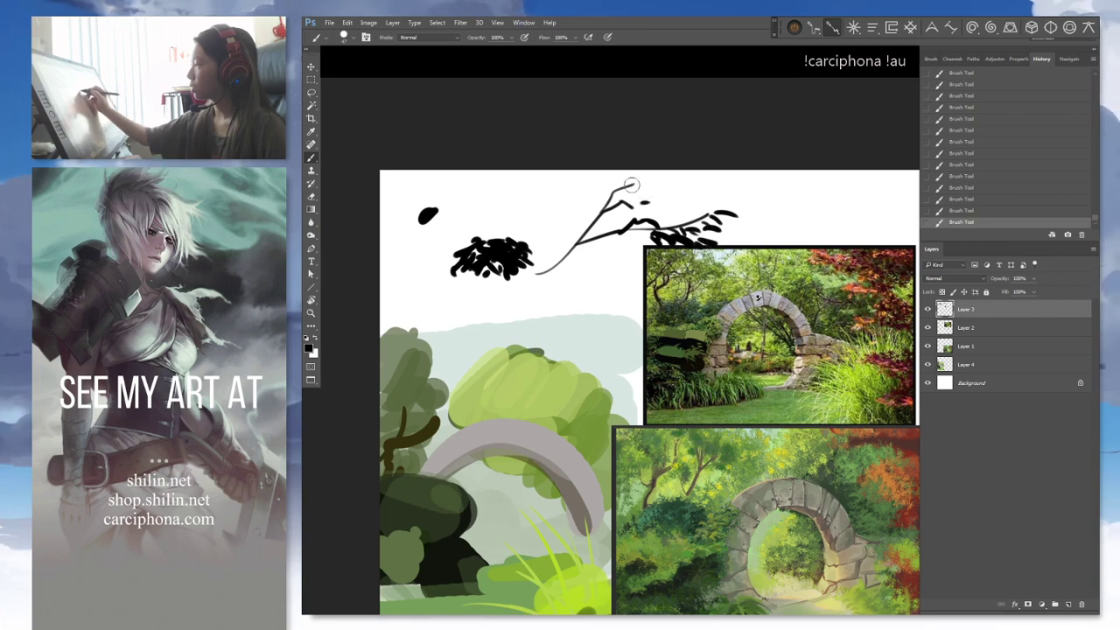
drag(631, 185, 643, 194)
drag(468, 278, 528, 241)
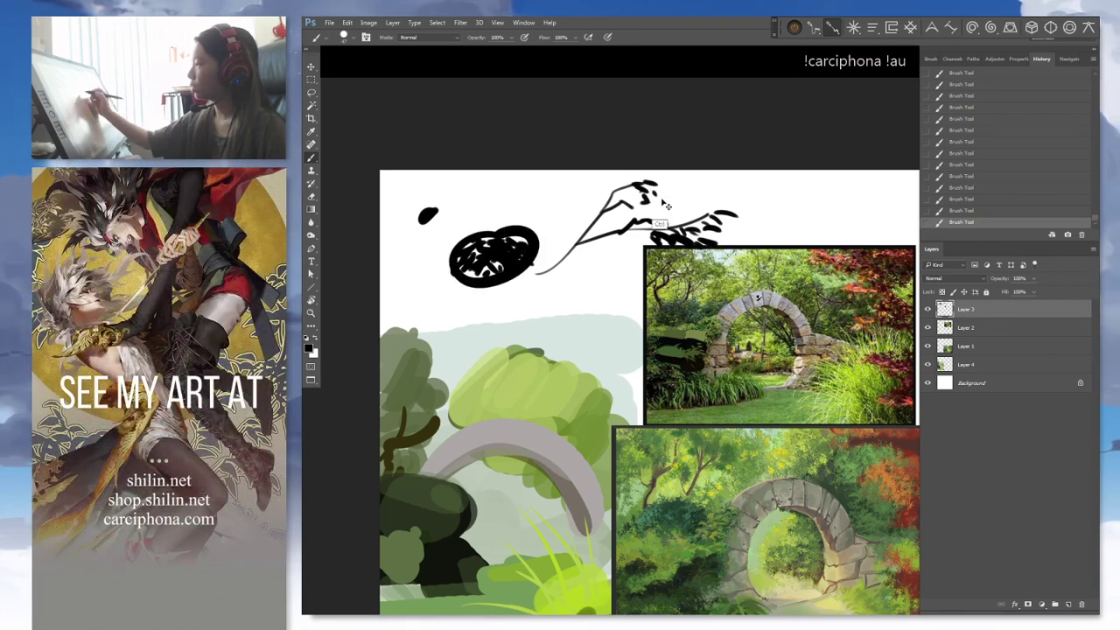
key(ctrl+z)
Outline pointed, overlapping leaf shapes around the branch's upper fork with the Lasso and fill them with black
key(l)
mouse_move(557, 196)
mouse_down()
mouse_move(557, 223)
mouse_move(592, 188)
mouse_move(624, 204)
mouse_move(526, 213)
mouse_move(553, 220)
mouse_up()
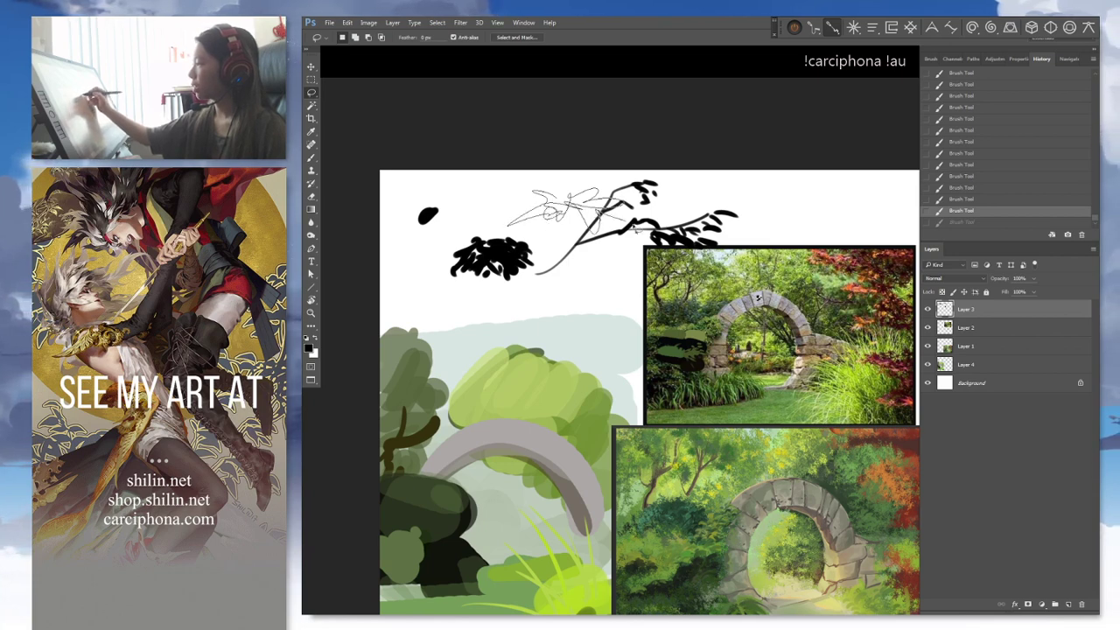
mouse_move(636, 231)
mouse_down()
mouse_move(585, 204)
mouse_move(575, 219)
mouse_move(555, 210)
mouse_move(573, 209)
mouse_move(600, 215)
mouse_up()
drag(578, 202, 595, 213)
key(shift+F5)
key(Return)
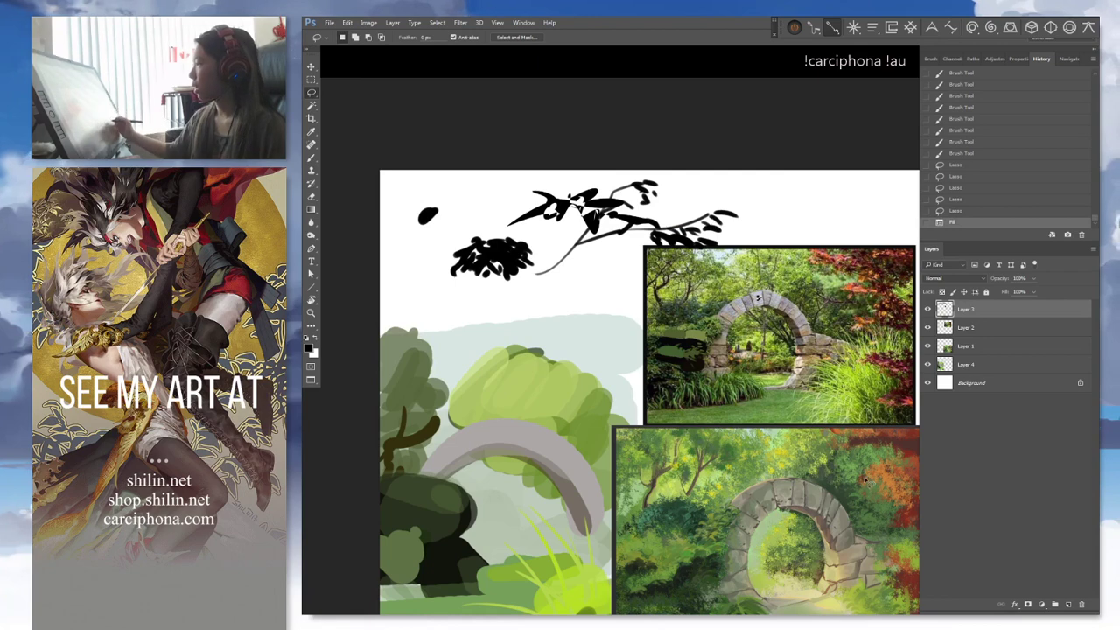
Add a new layer above Layer 3 and clear the selection
drag(832, 508, 790, 470)
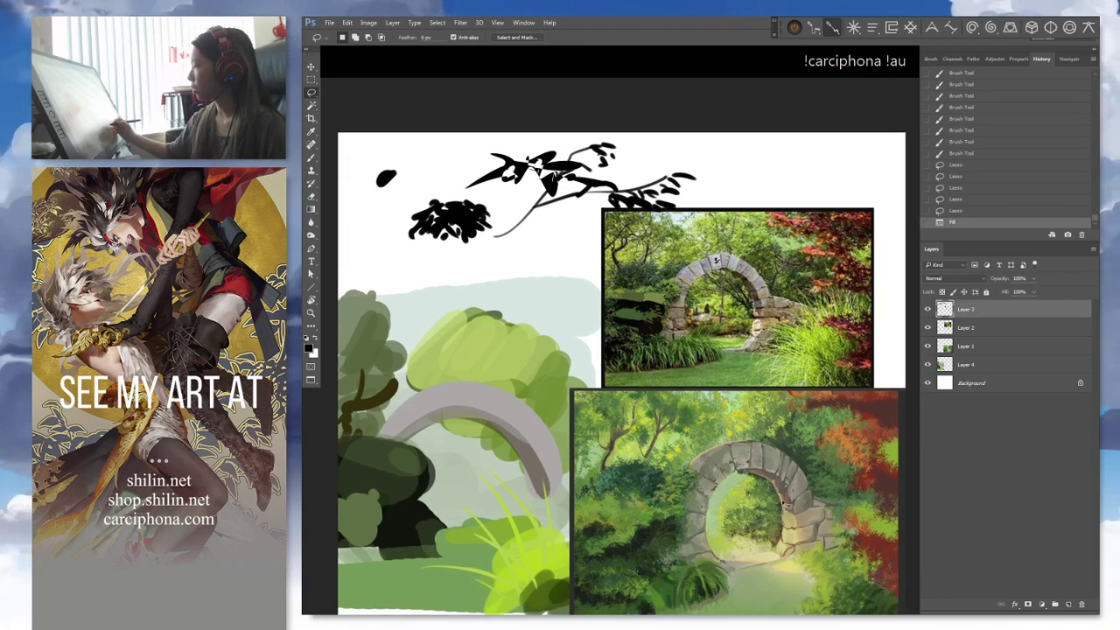
scroll(780, 512, down, 3)
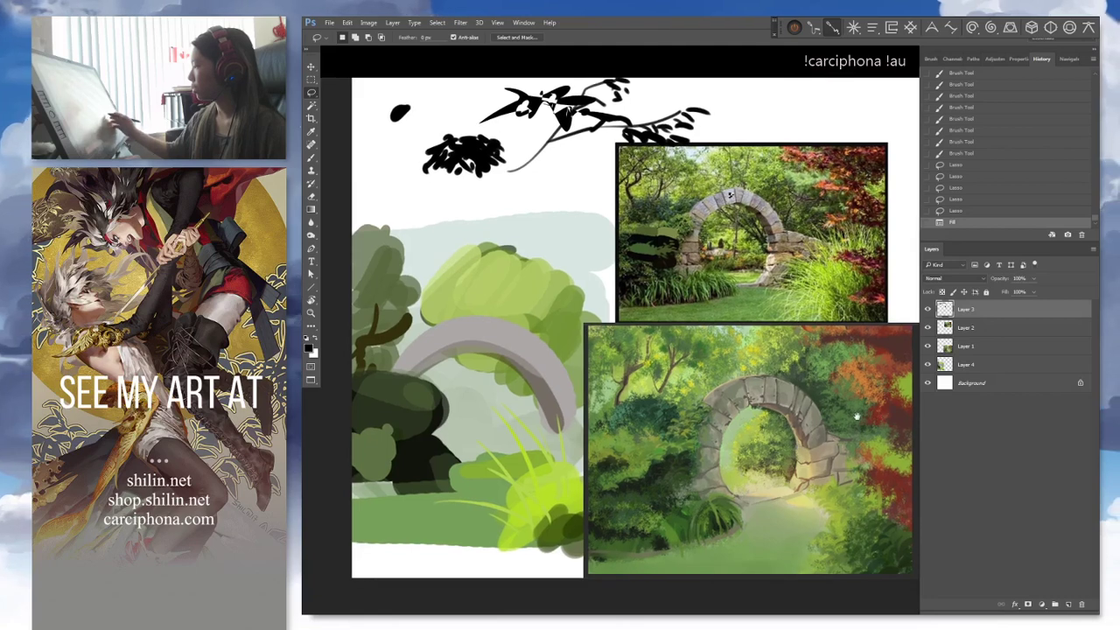
drag(843, 411, 901, 519)
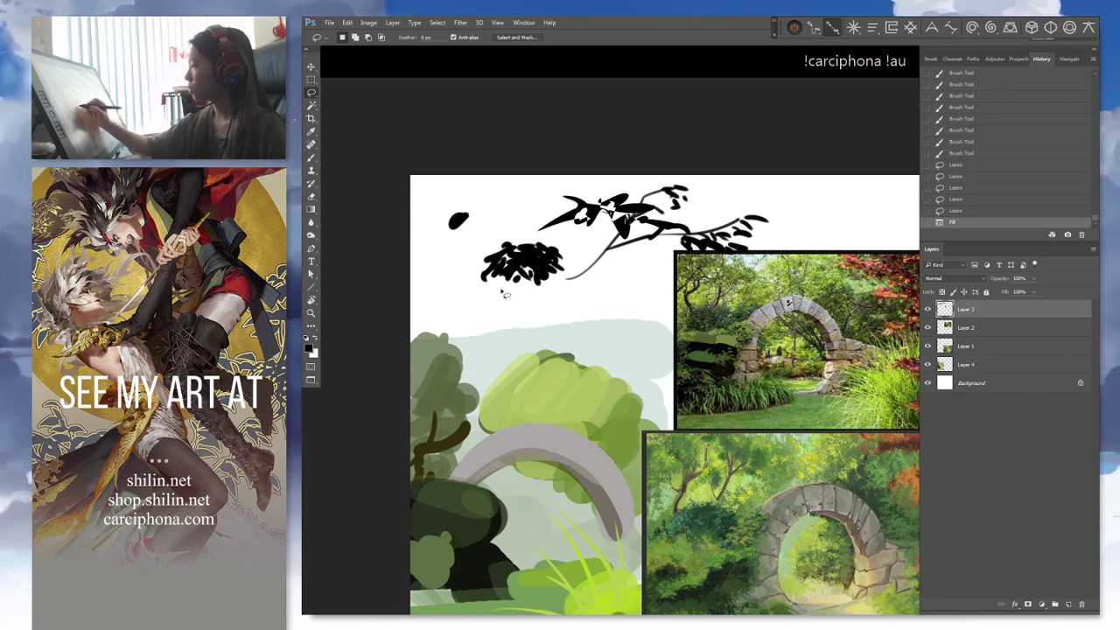
scroll(535, 312, down, 5)
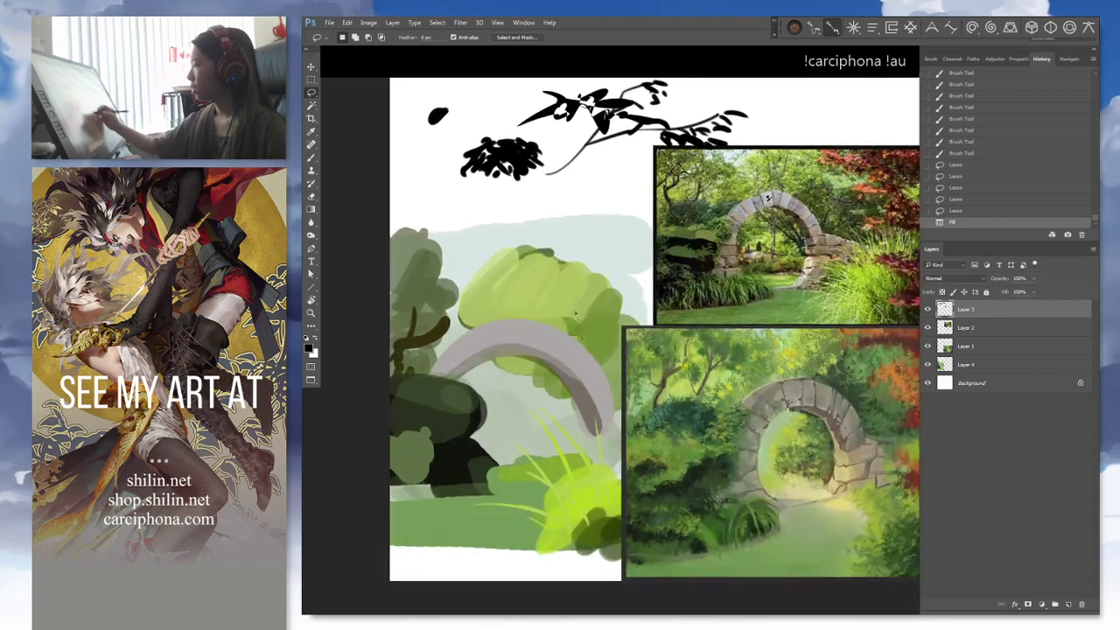
key(b)
mouse_move(447, 200)
mouse_down()
mouse_move(477, 219)
mouse_move(437, 172)
mouse_up()
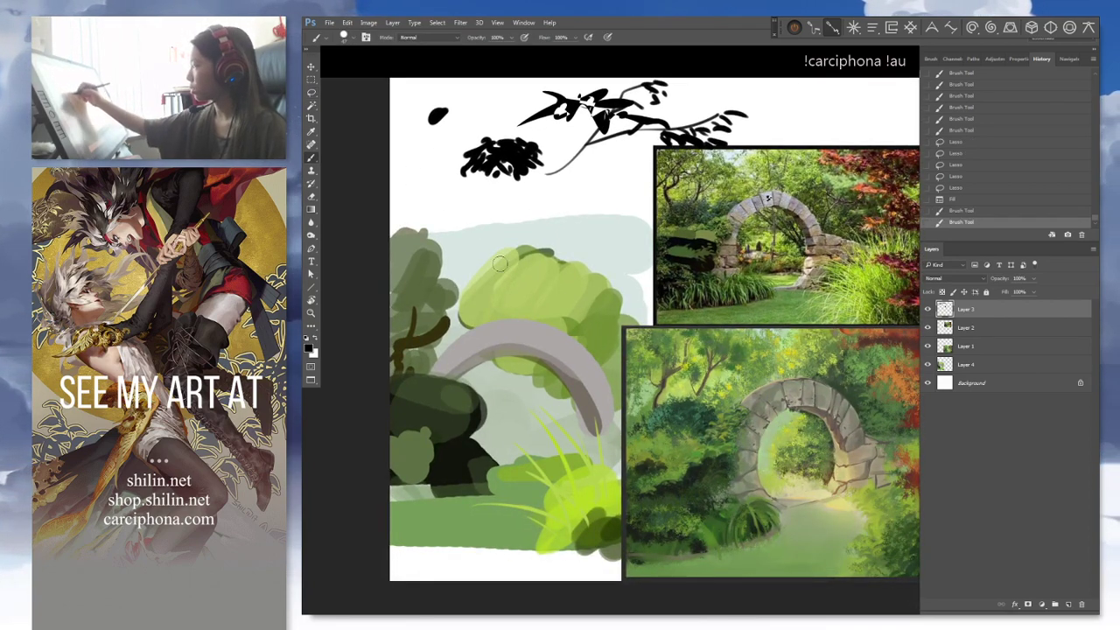
click(1068, 604)
key(ctrl+d)
Paint a tuft of thin, crossing black grass blades beside and below the black leaf cluster
drag(449, 234, 415, 179)
drag(413, 140, 453, 245)
drag(409, 190, 470, 241)
drag(439, 175, 461, 224)
drag(472, 181, 482, 241)
drag(497, 196, 492, 242)
drag(516, 157, 481, 224)
drag(498, 181, 474, 240)
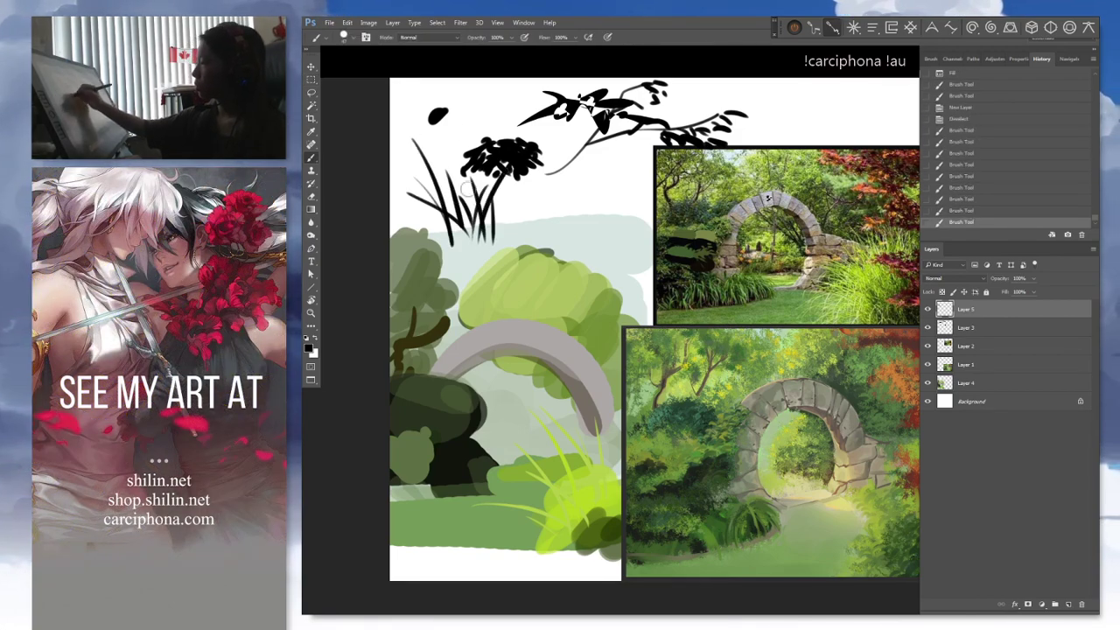
drag(465, 132, 459, 242)
drag(512, 185, 486, 245)
Enable Color Dynamics with 13% hue, 11% saturation and 13% brightness jitter, and set the foreground colour to dark red
drag(534, 299, 525, 354)
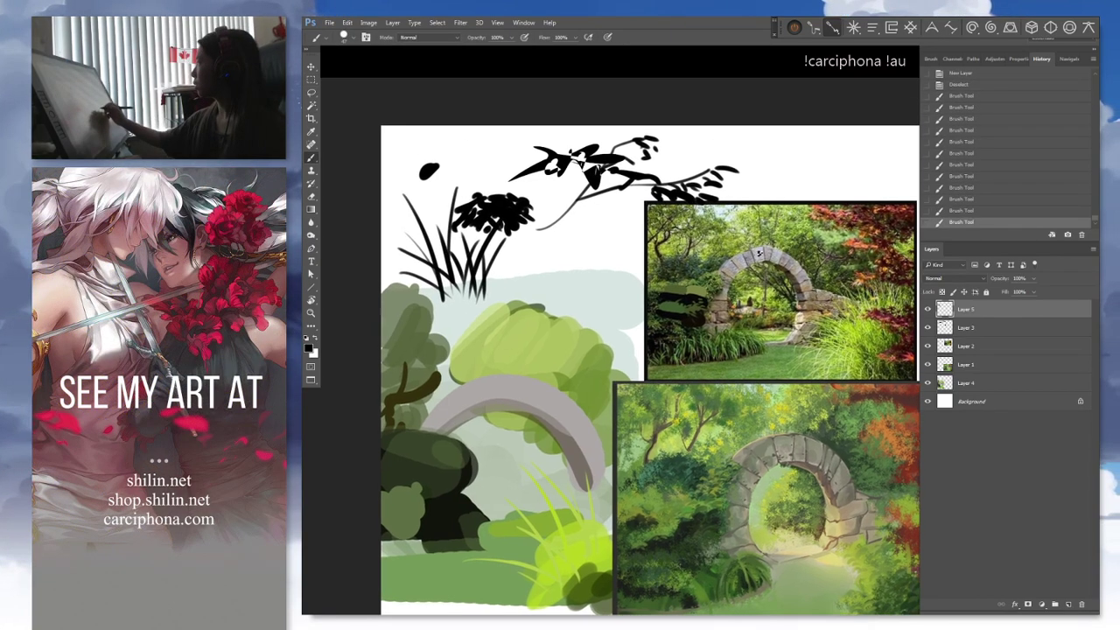
click(931, 59)
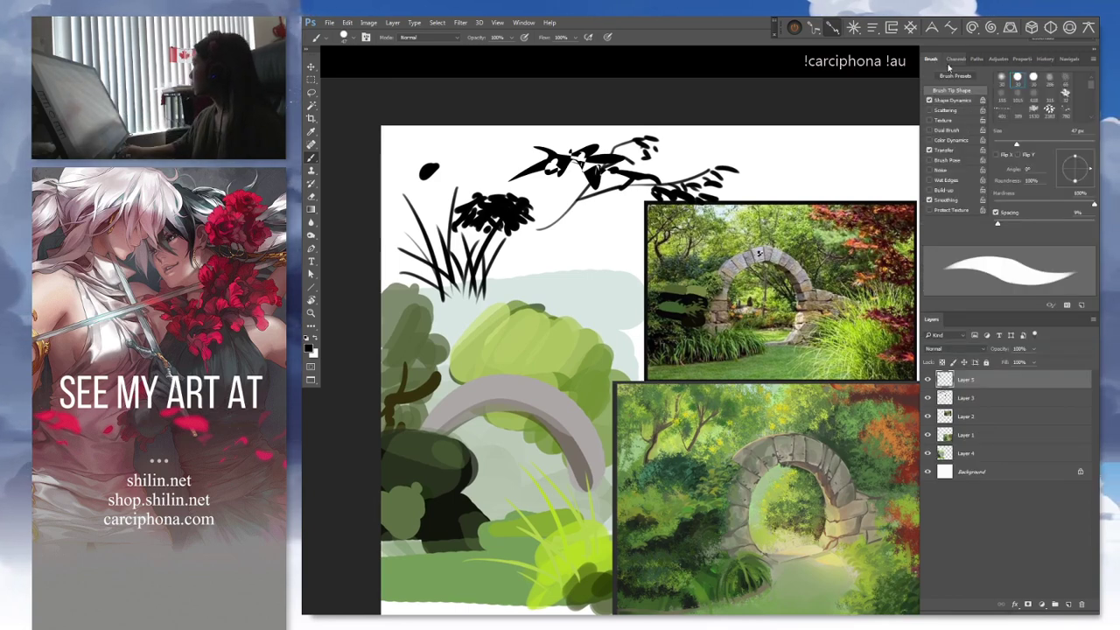
click(965, 140)
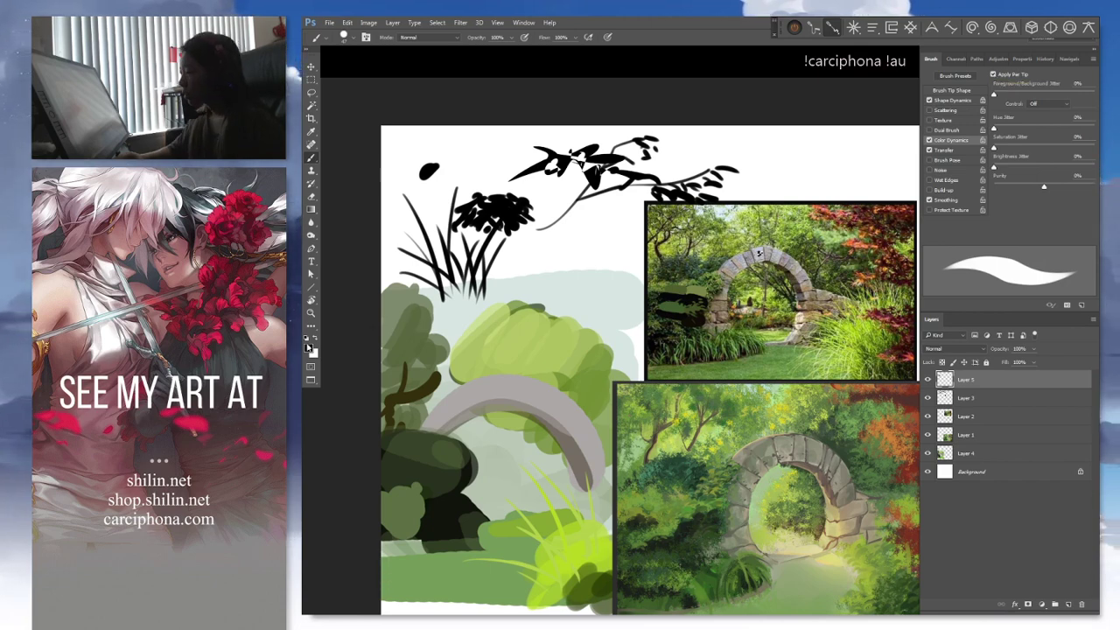
click(309, 349)
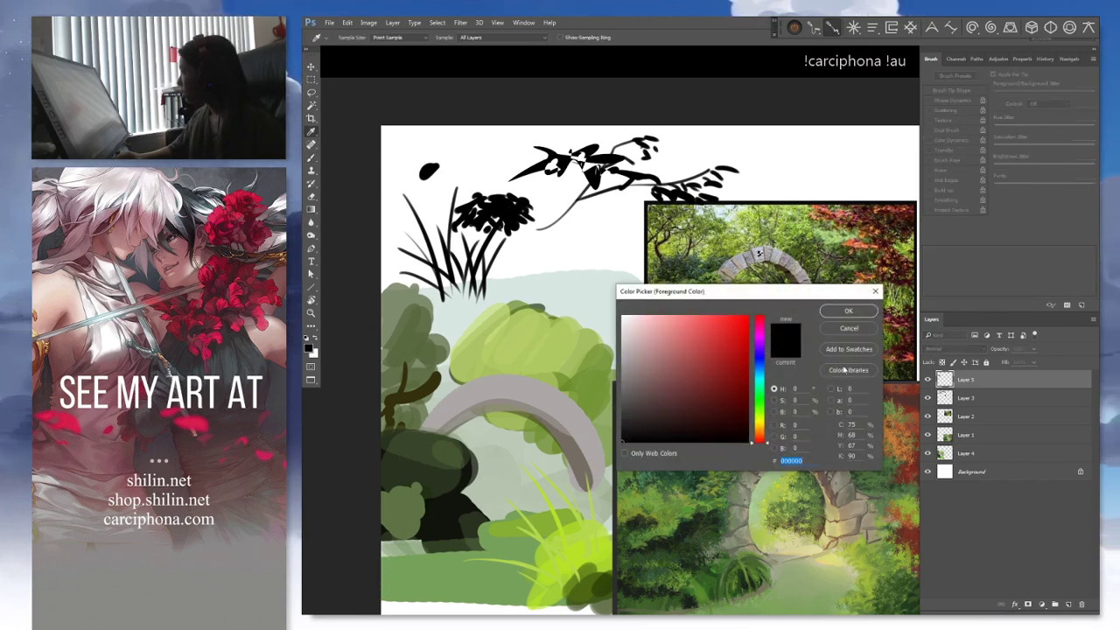
click(848, 310)
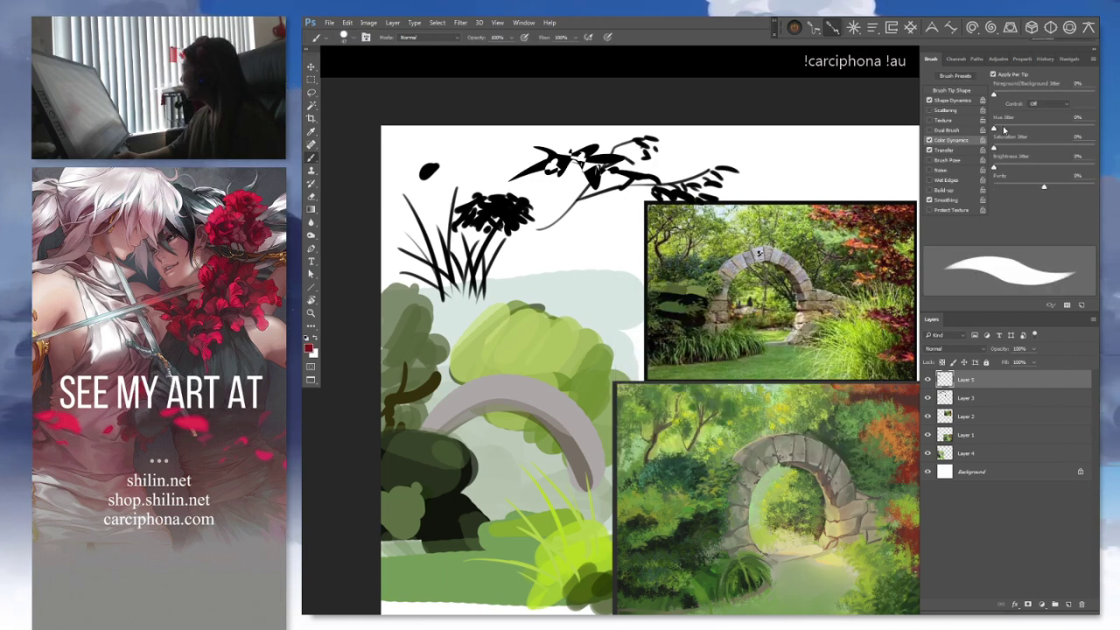
drag(1011, 129, 1006, 130)
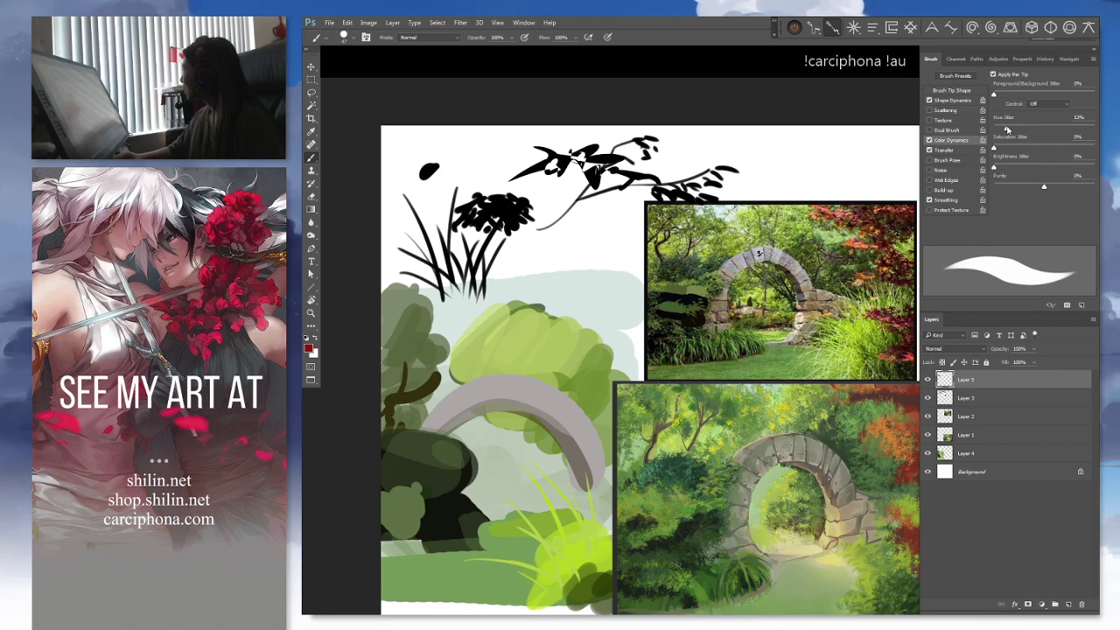
click(1004, 147)
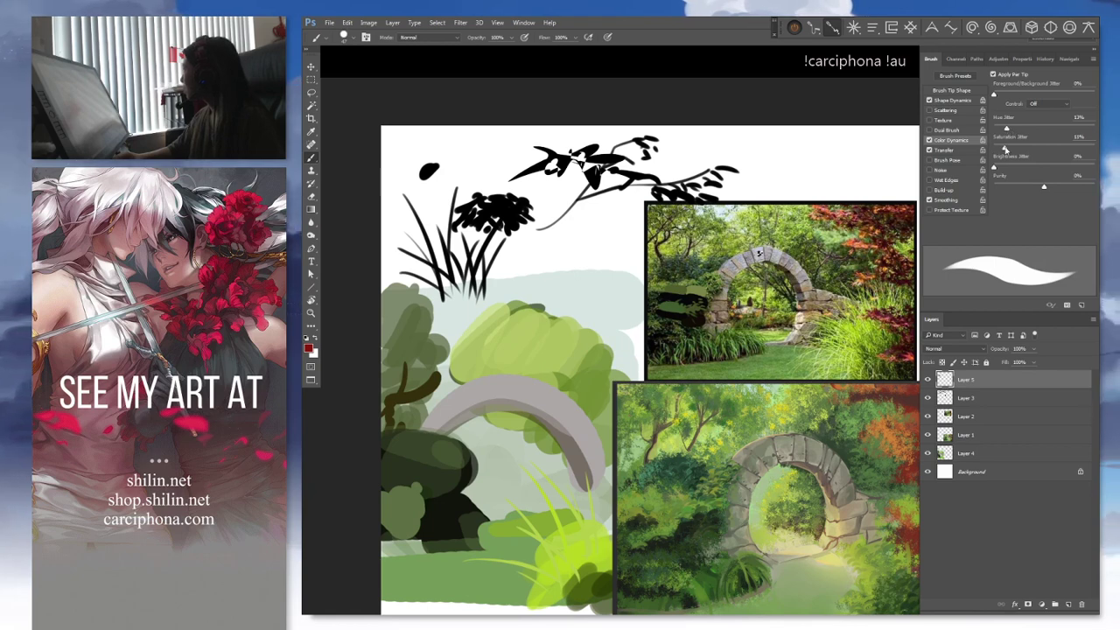
Enlarge the hard round brush and paint a horizontal band of varied reds beneath the black leaf cluster
drag(514, 236, 593, 252)
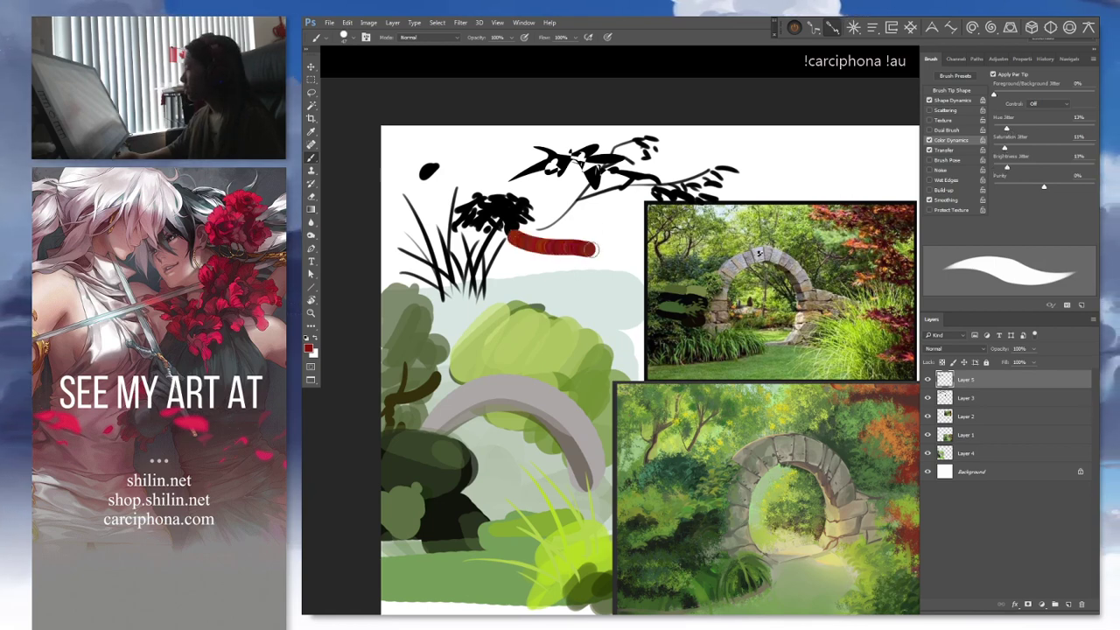
key(ctrl+z)
right_click(568, 242)
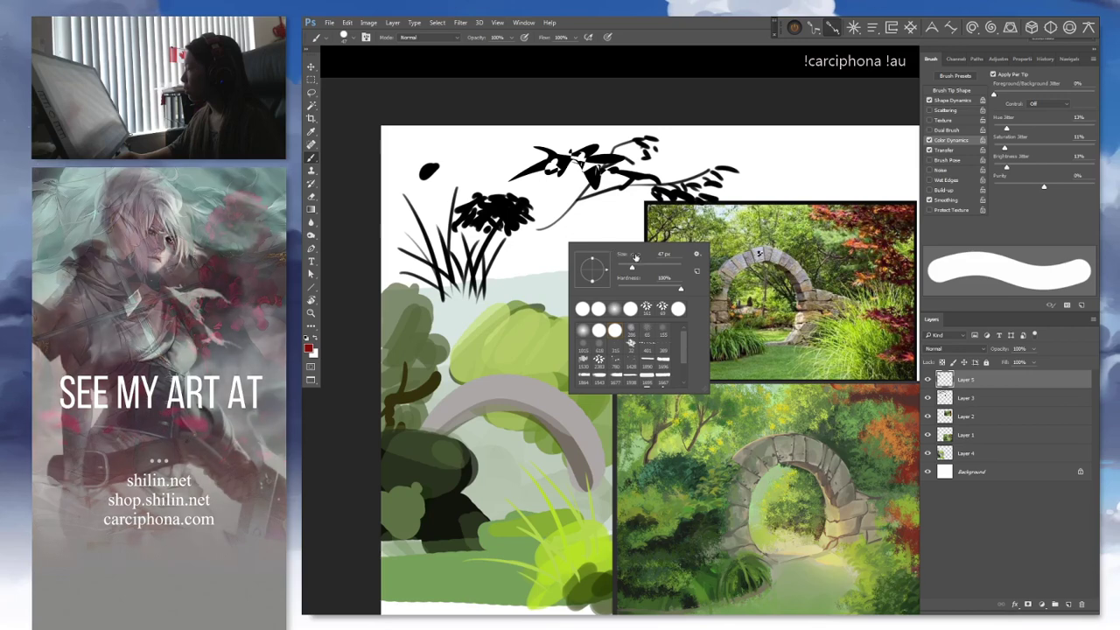
key(Escape)
drag(477, 249, 629, 249)
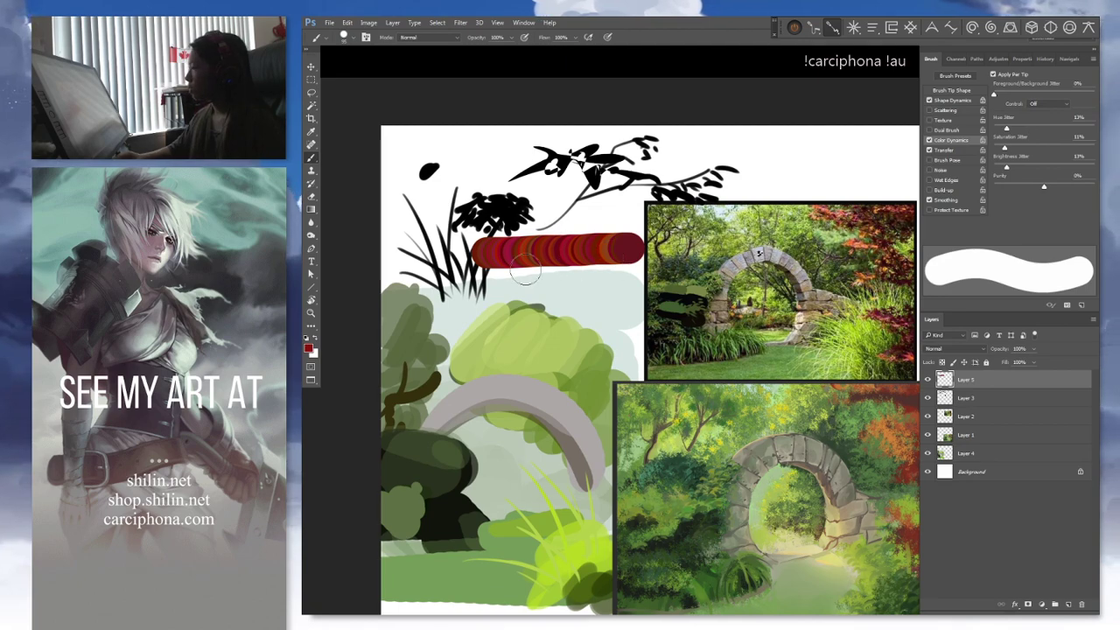
Try a stroke with a soft textured brush on the light green tree
right_click(555, 288)
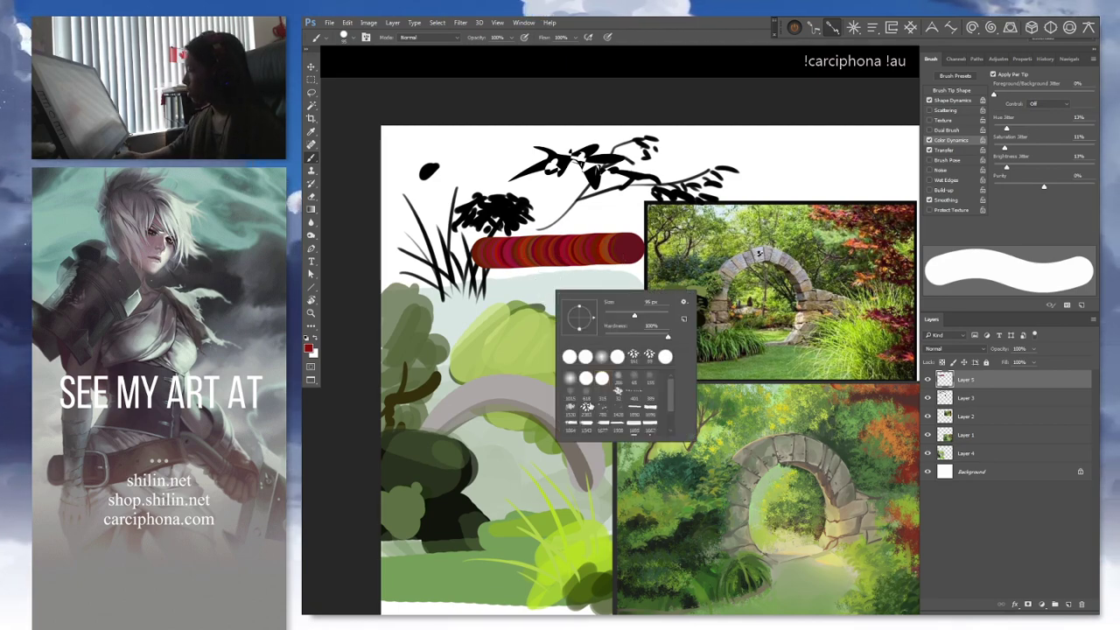
click(617, 390)
drag(486, 310, 595, 319)
key(ctrl+z)
Choose the leaf-cluster brush, reduce its size, and test a dark red stroke across the light green tree
right_click(609, 299)
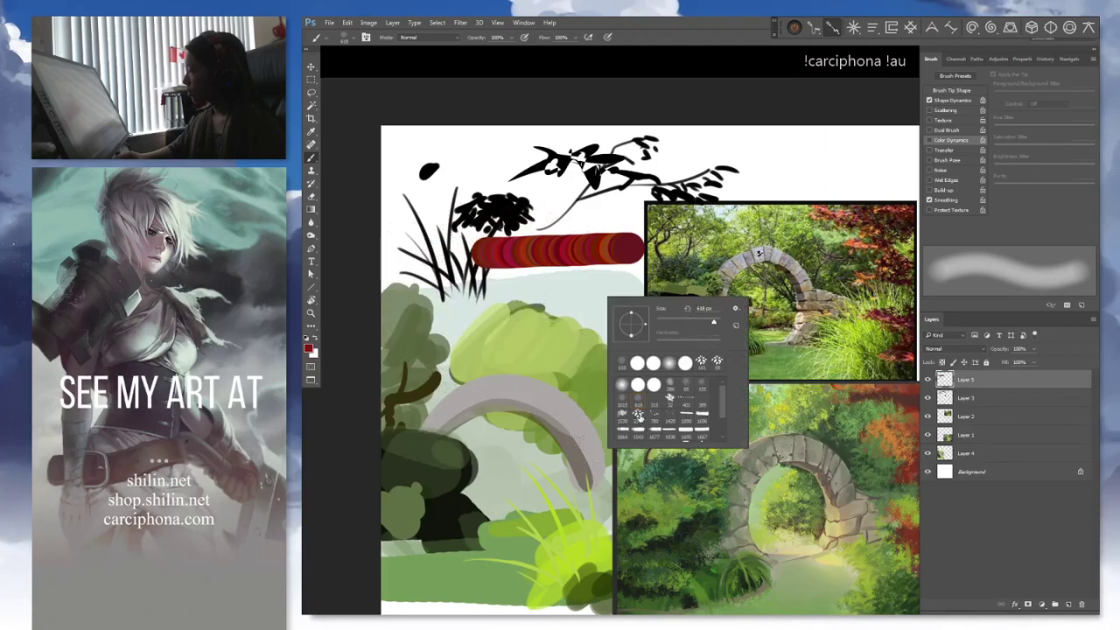
double_click(637, 418)
click(658, 336)
right_click(660, 329)
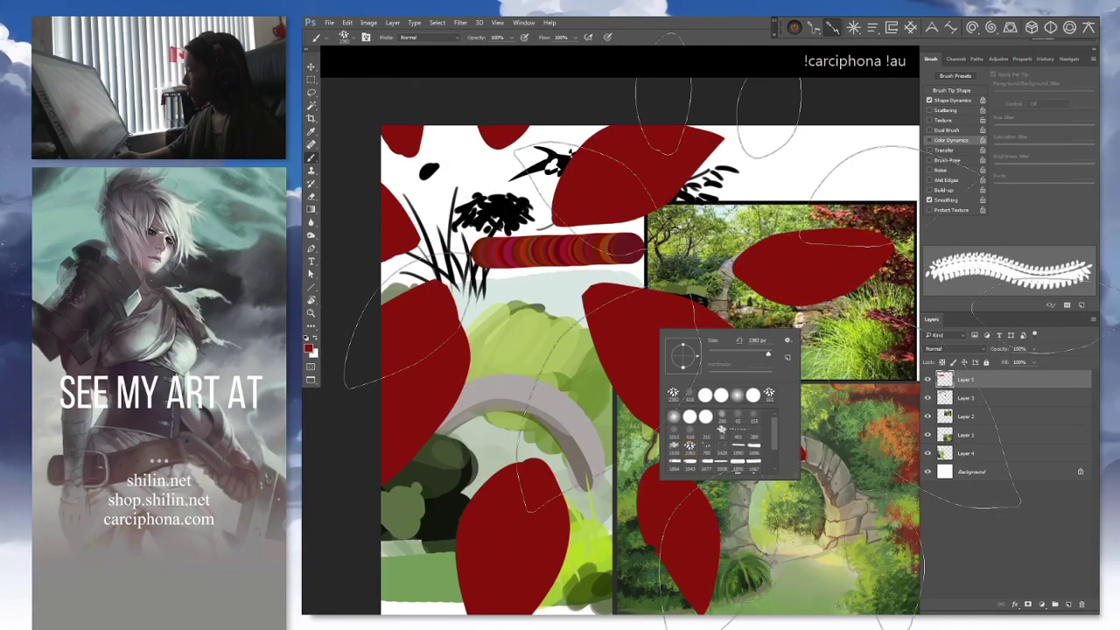
key(ctrl+z)
click(733, 355)
mouse_move(473, 336)
mouse_down()
mouse_move(557, 336)
mouse_move(574, 355)
mouse_up()
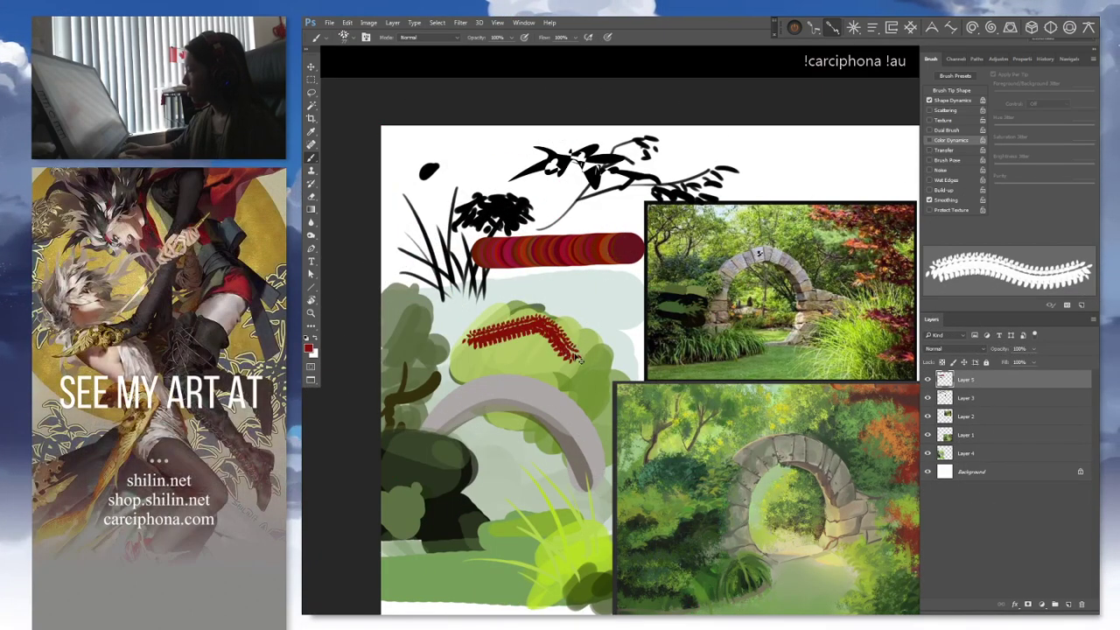
key(ctrl+z)
Turn on Color Dynamics for the leaf brush, enlarge it, and paint a mass of varied red foliage above the arch
click(930, 141)
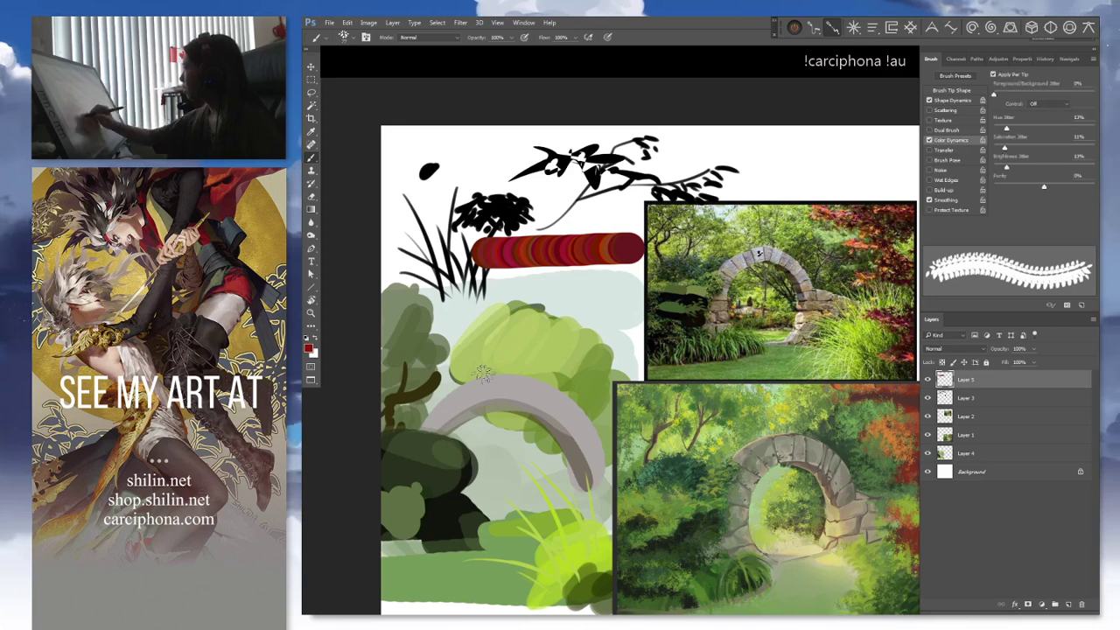
drag(487, 373, 578, 366)
right_click(572, 349)
click(602, 372)
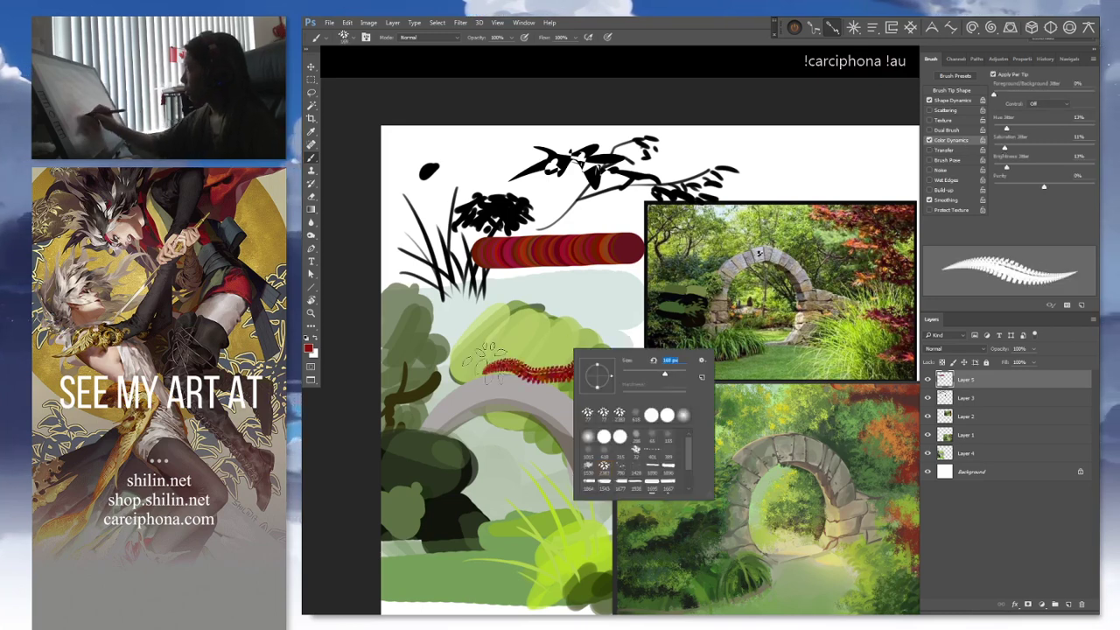
mouse_move(472, 357)
mouse_down()
mouse_move(595, 359)
mouse_move(599, 347)
mouse_move(534, 330)
mouse_move(556, 313)
mouse_move(452, 334)
mouse_move(449, 388)
mouse_move(477, 409)
mouse_move(481, 391)
mouse_move(560, 343)
mouse_move(560, 409)
mouse_move(486, 386)
mouse_move(503, 369)
mouse_move(481, 392)
mouse_move(433, 363)
mouse_up()
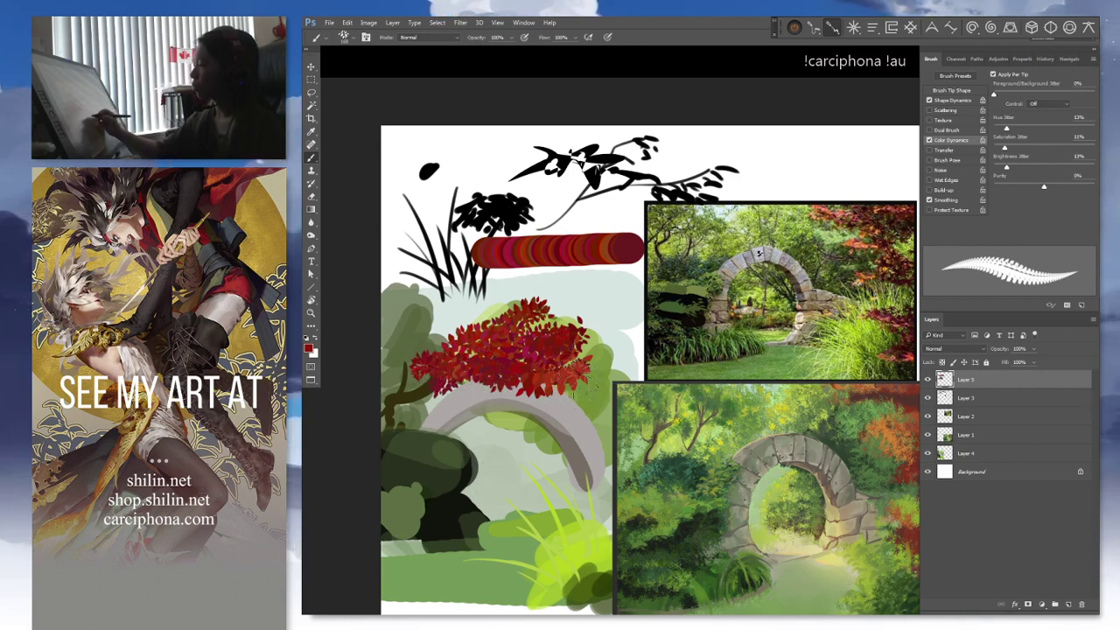
Try painting green foliage beside the red leaf mass with a sampled green
alt+click(570, 354)
mouse_move(613, 341)
mouse_down()
mouse_move(656, 308)
mouse_move(600, 308)
mouse_move(630, 299)
mouse_move(573, 328)
mouse_up()
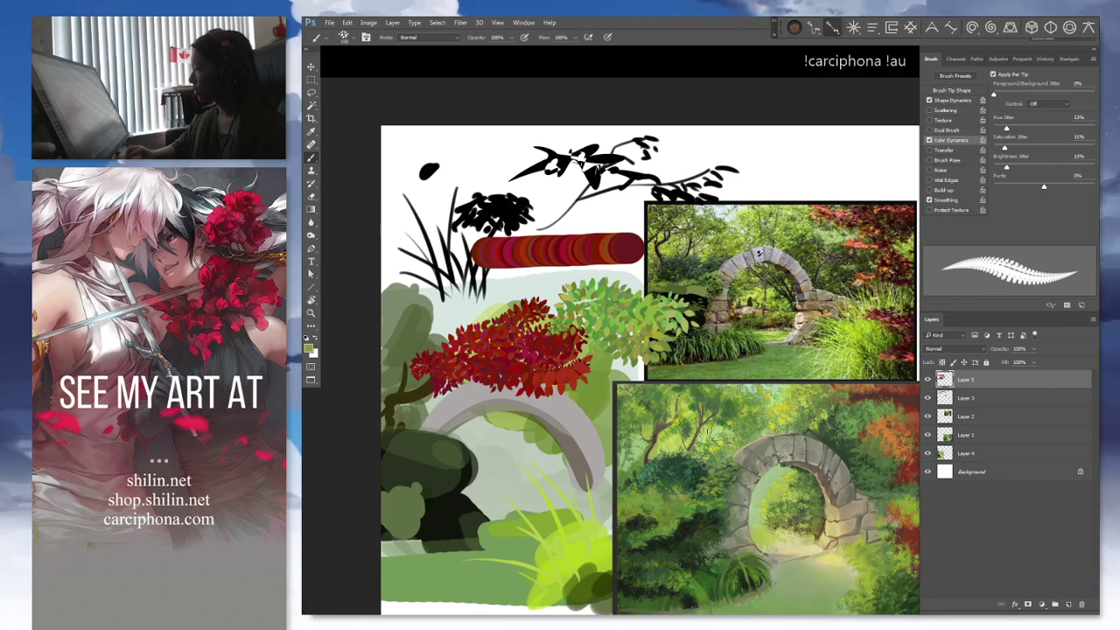
key(ctrl+z)
key(ctrl+z)
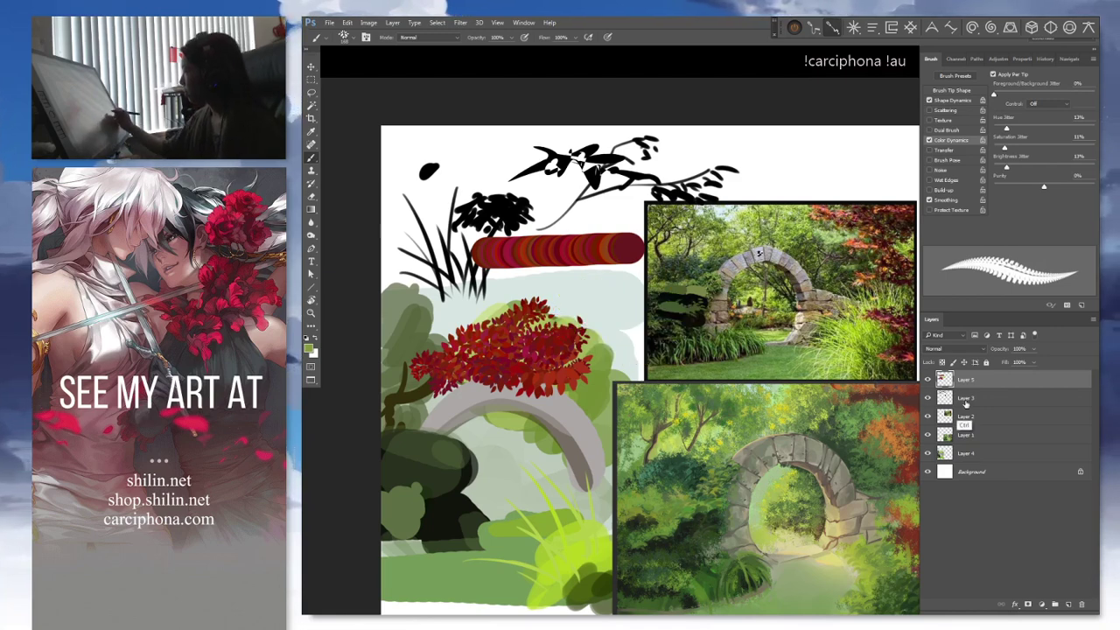
Shrink the leaf brush, sample a green, and dab small leaves over the dark bush patches in the photo
right_click(756, 340)
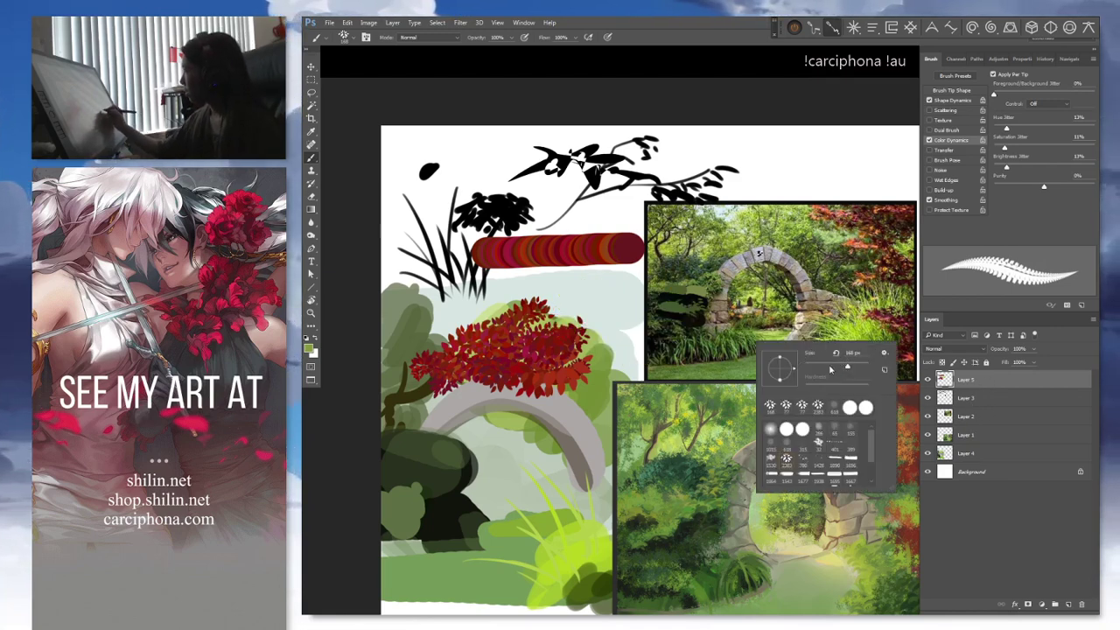
click(828, 369)
click(678, 308)
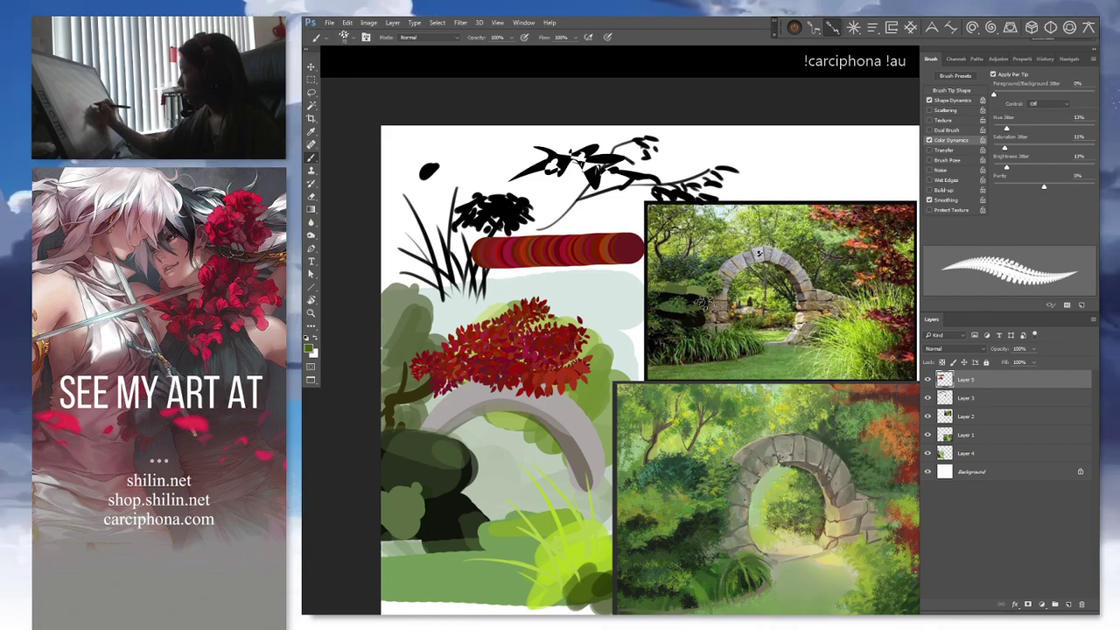
click(681, 303)
drag(692, 326, 749, 327)
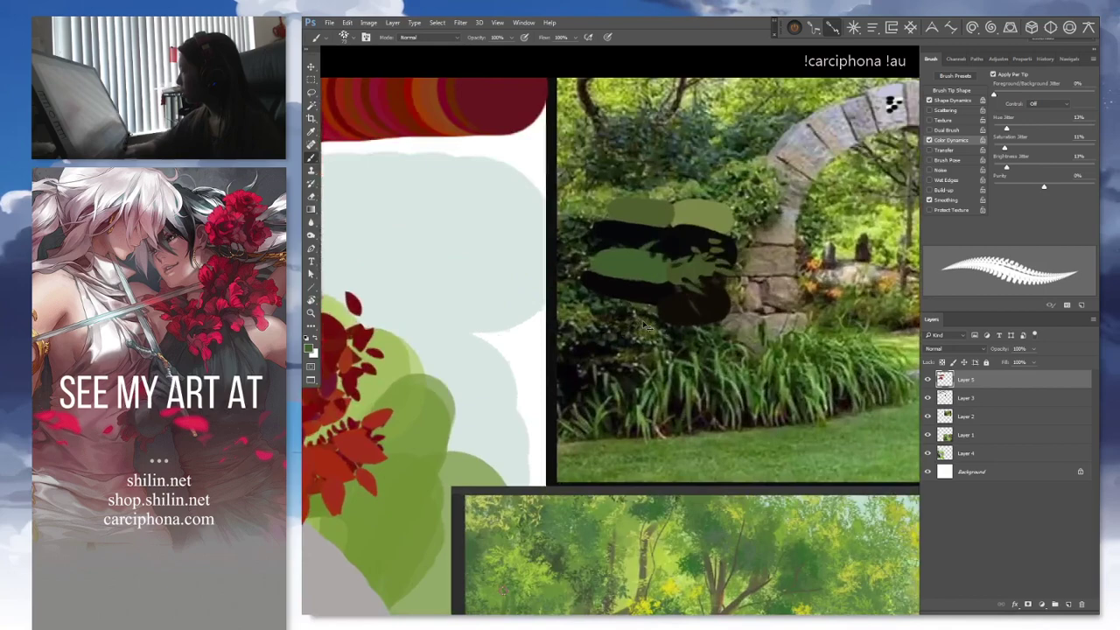
click(639, 248)
click(652, 275)
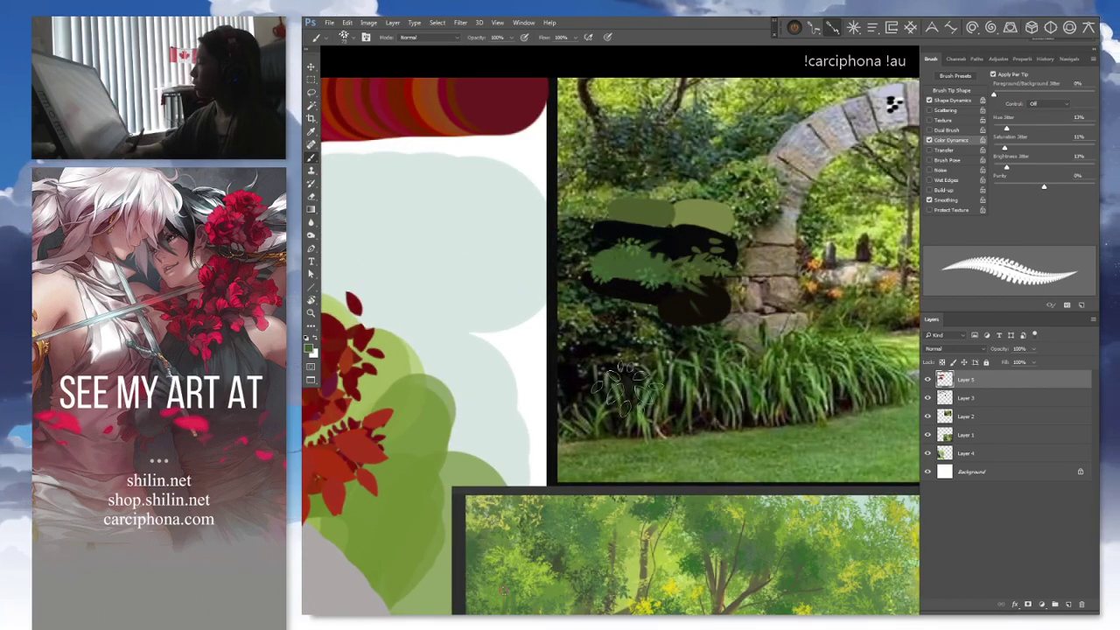
scroll(632, 394, down, 5)
scroll(632, 395, down, 1)
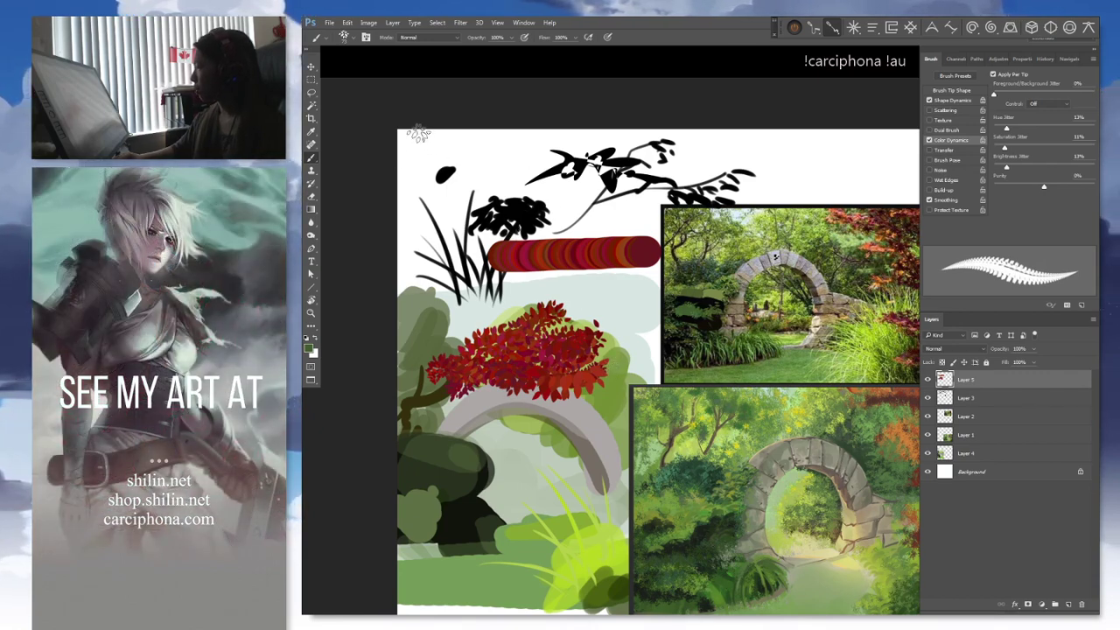
Mark the leaf and grass studies with a rectangular selection and clear it
key(m)
mouse_move(408, 138)
mouse_down()
mouse_move(464, 159)
mouse_move(649, 393)
mouse_up()
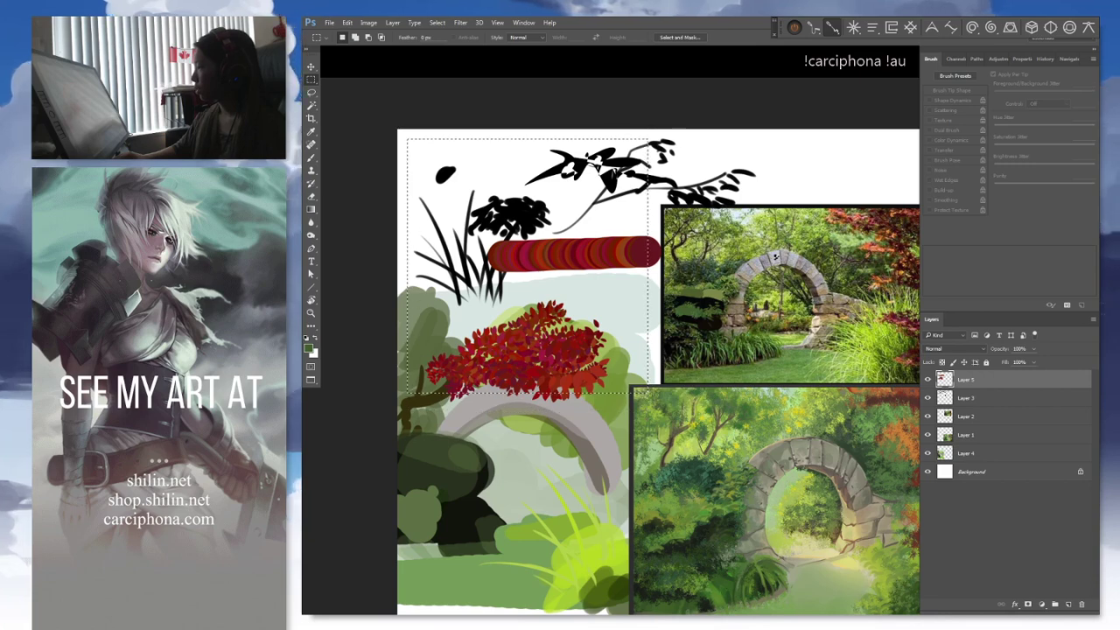
drag(768, 375, 676, 372)
drag(629, 418, 665, 348)
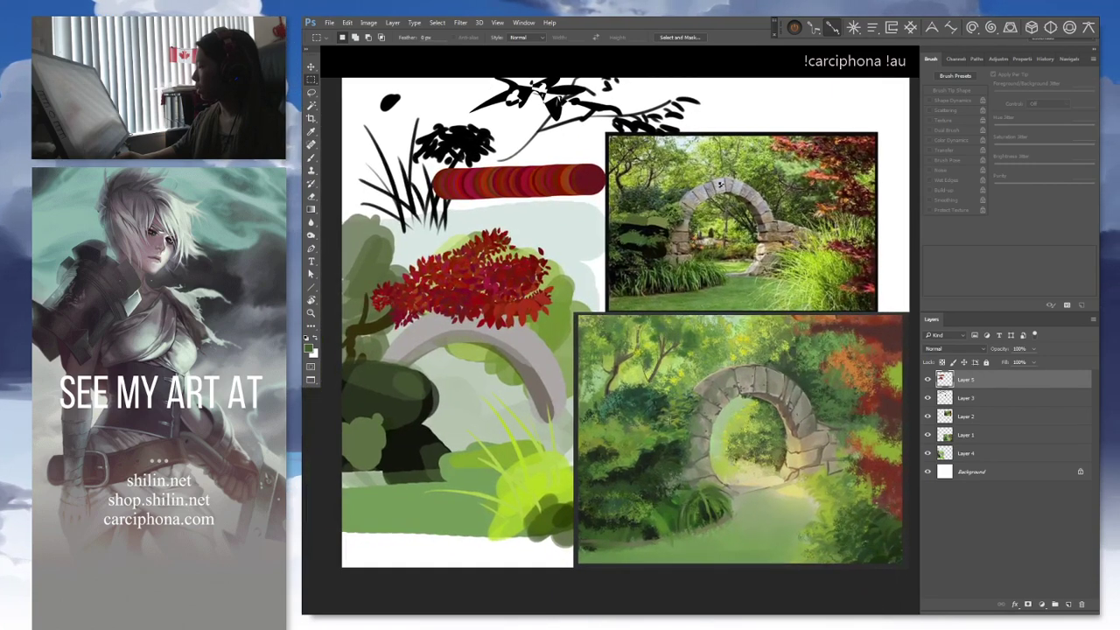
Switch back to the tapered hard round brush without Color Dynamics
key(b)
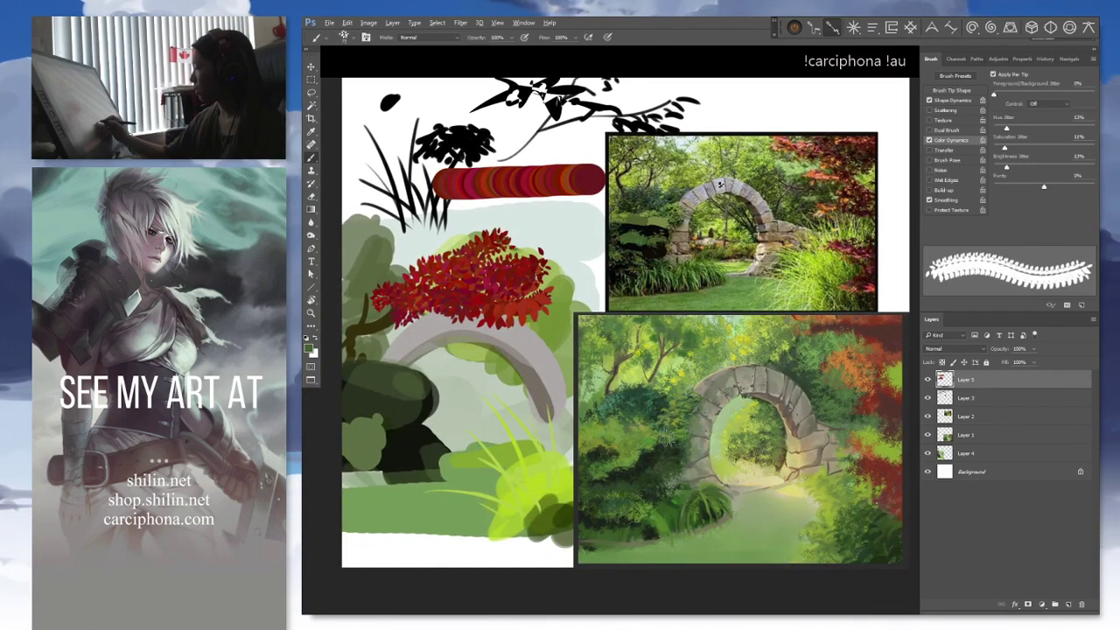
click(712, 519)
click(720, 448)
key(Return)
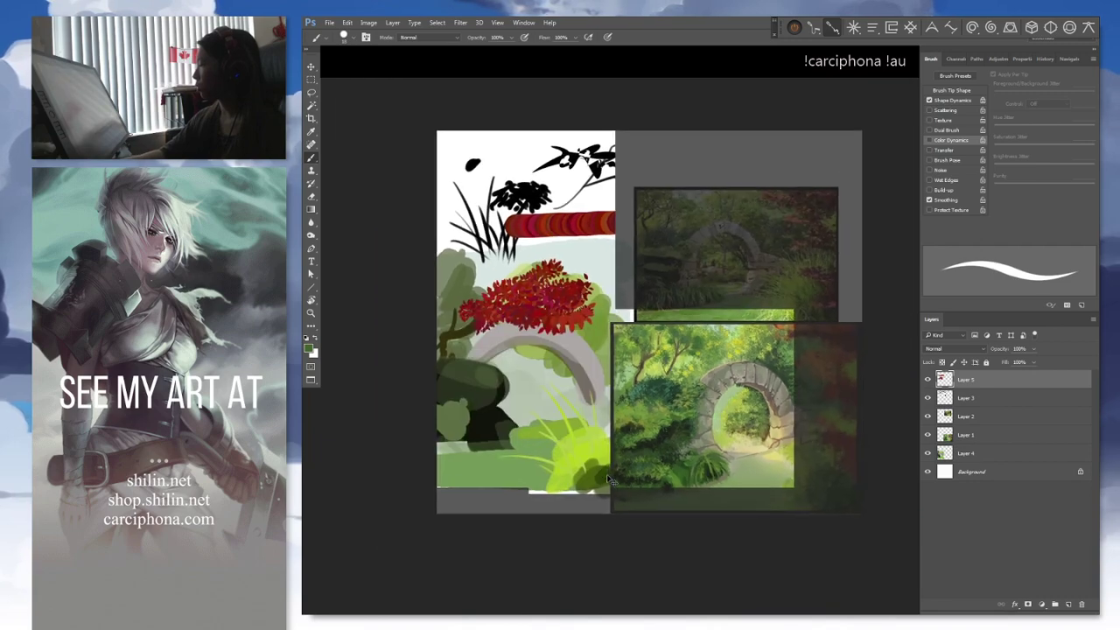
Try several small crop frames over different parts of the garden photo, cancelling each one
key(ctrl+minus)
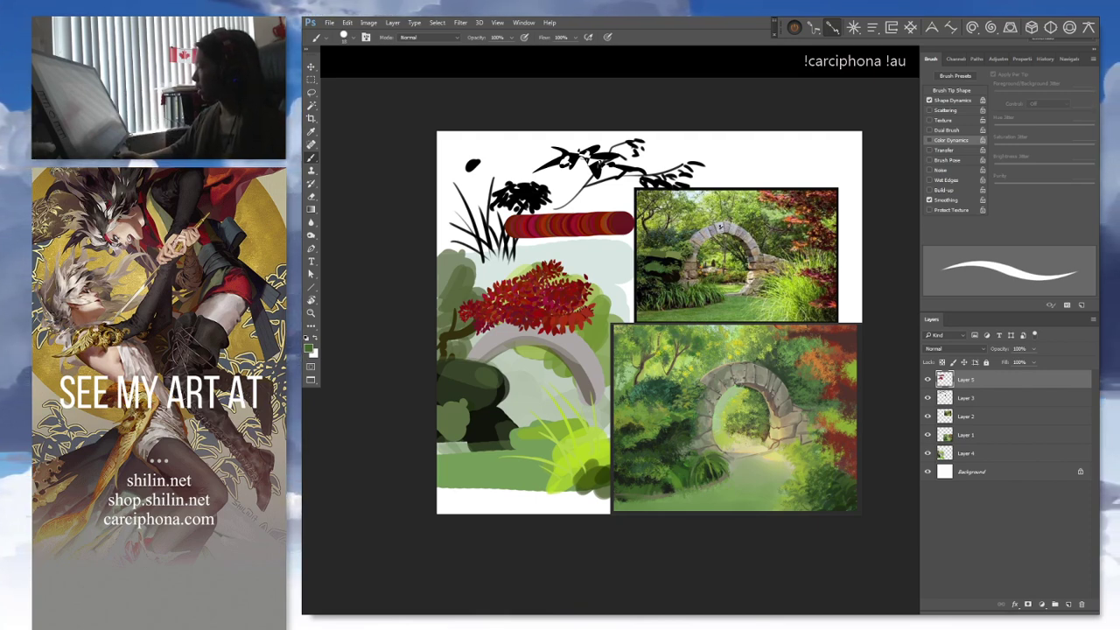
key(c)
drag(760, 187, 813, 246)
key(Escape)
drag(663, 286, 725, 309)
key(Escape)
drag(649, 239, 685, 275)
key(Escape)
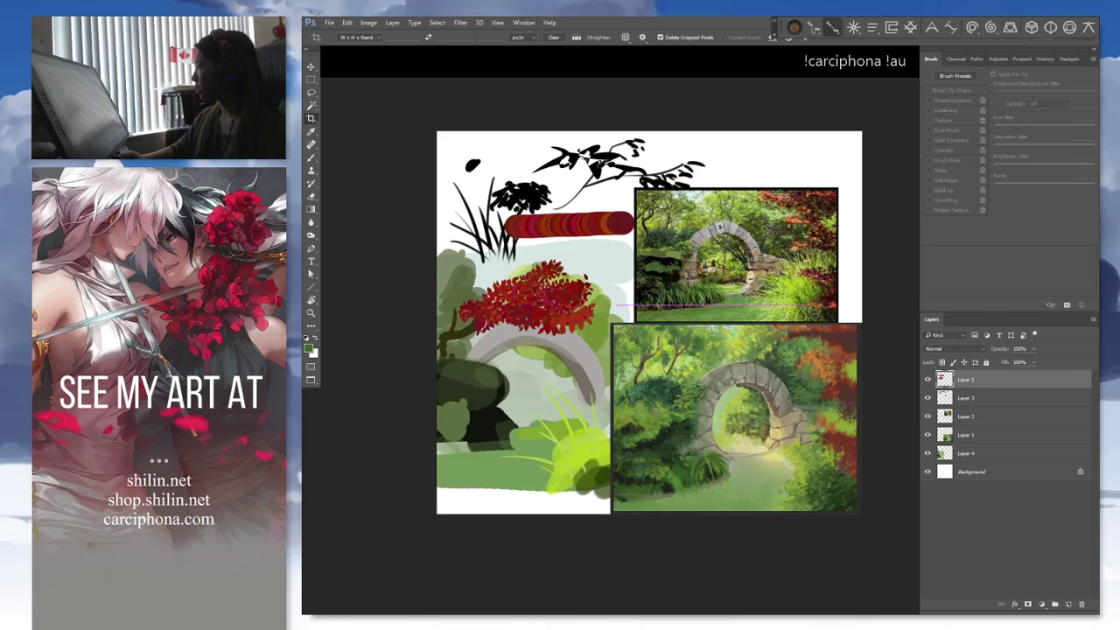
drag(781, 272, 818, 315)
key(Escape)
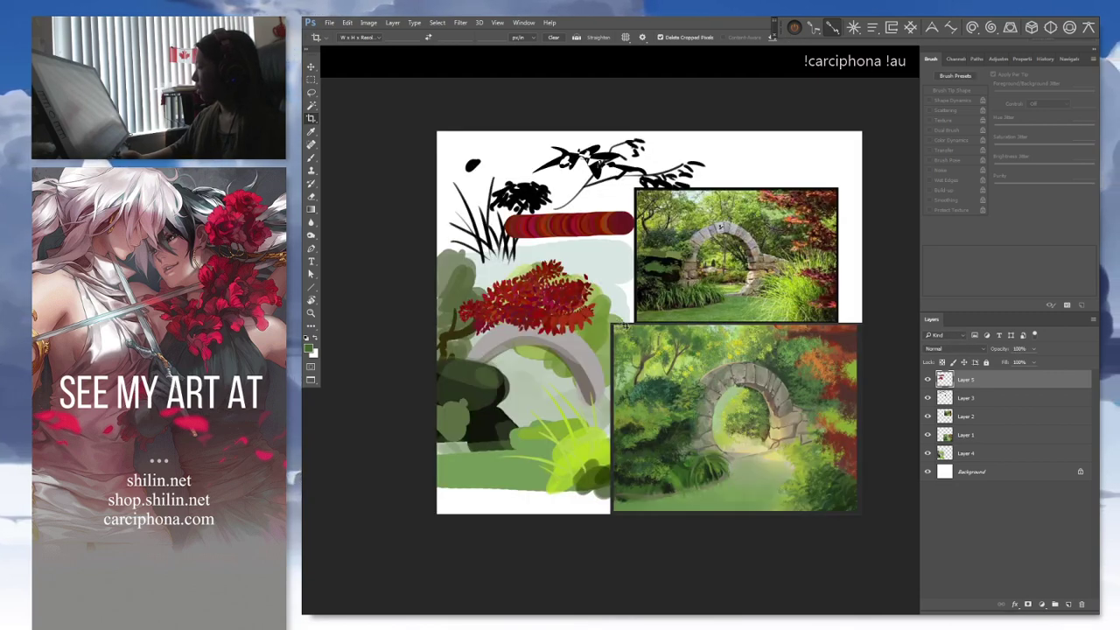